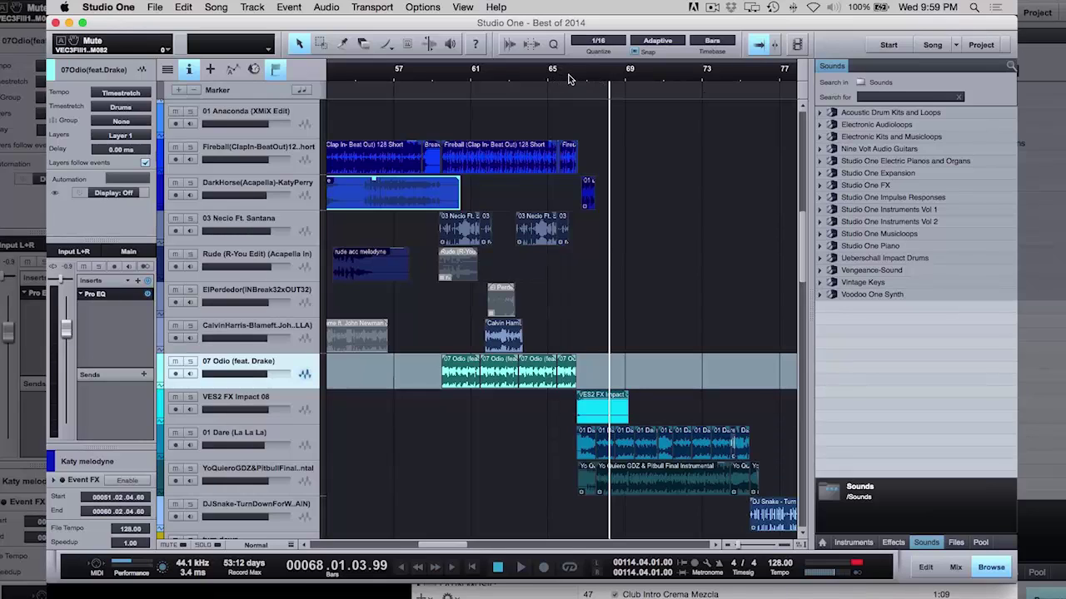
Step: Play the mix from bar 66 and select the 01 Dare (La La La) track
{"action": "left_click", "coordinate": [570, 77]}
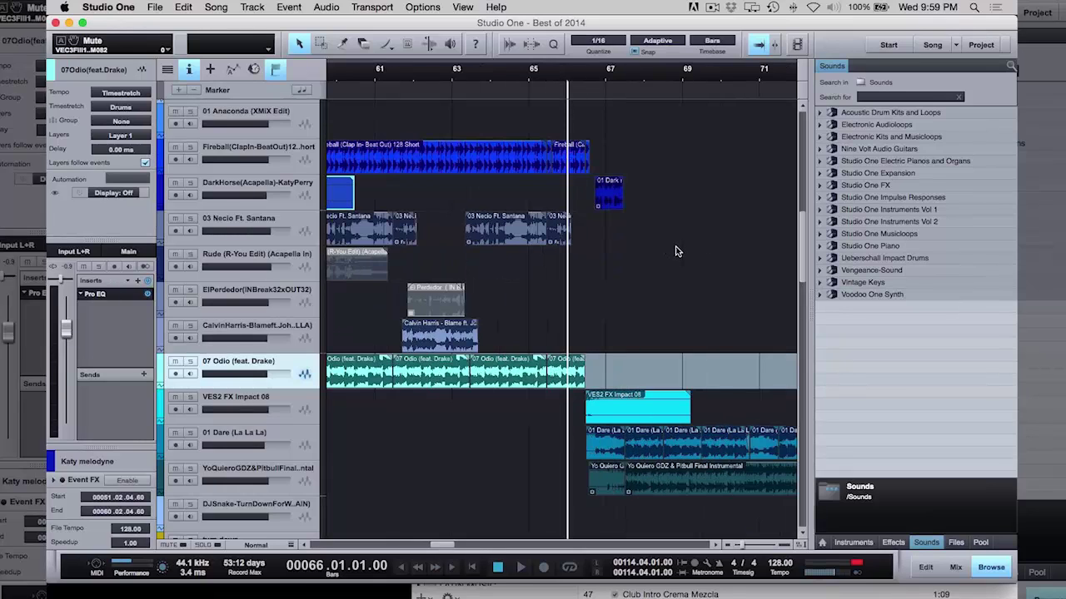
{"action": "key", "text": "space"}
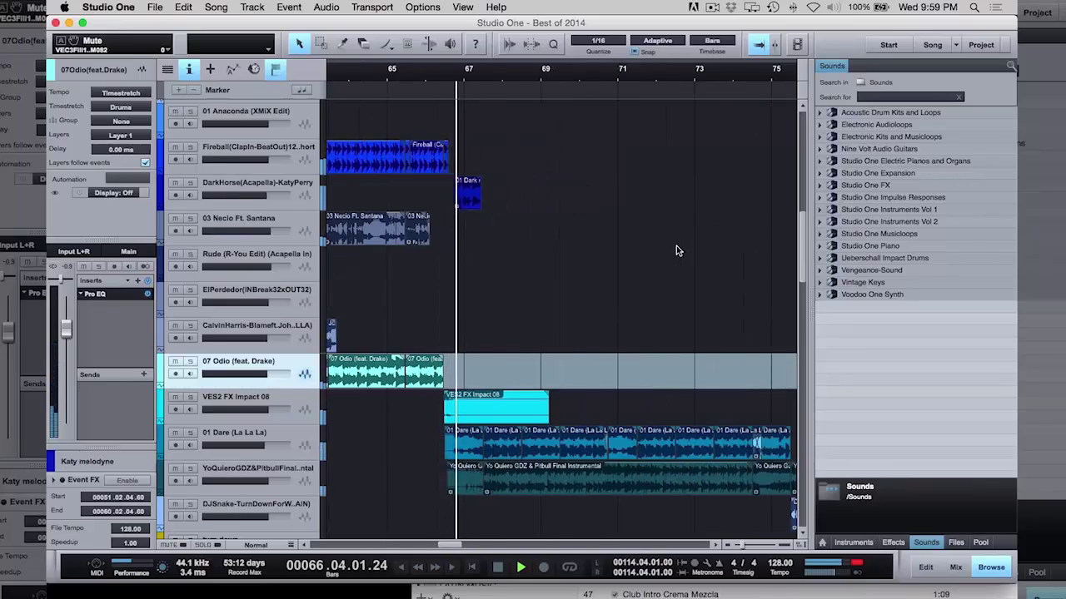
{"action": "scroll", "coordinate": [614, 273], "scroll_direction": "down", "scroll_amount": 3}
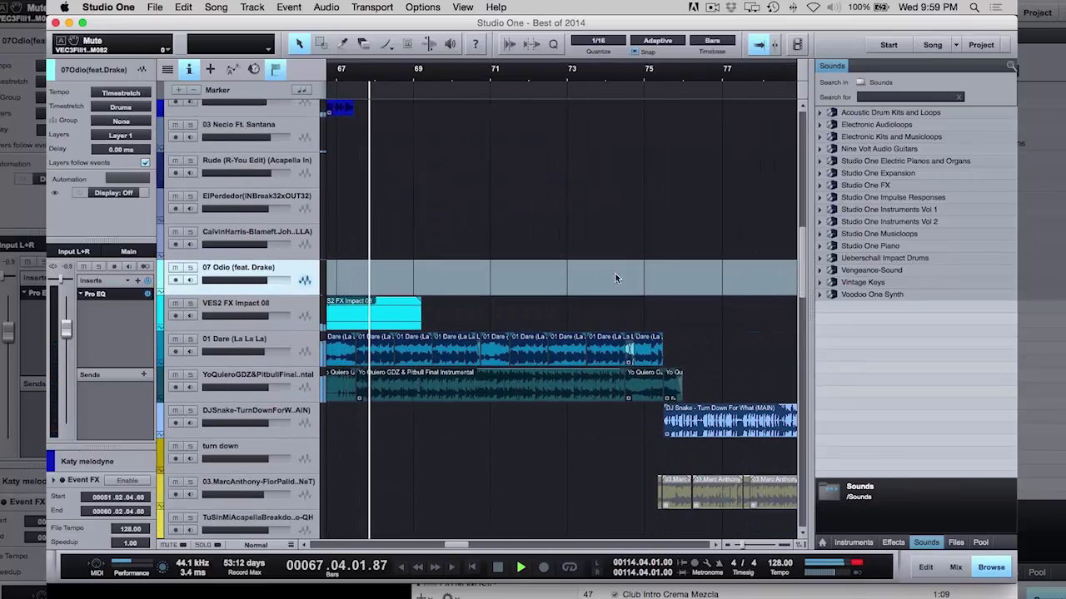
{"action": "left_click", "coordinate": [152, 340]}
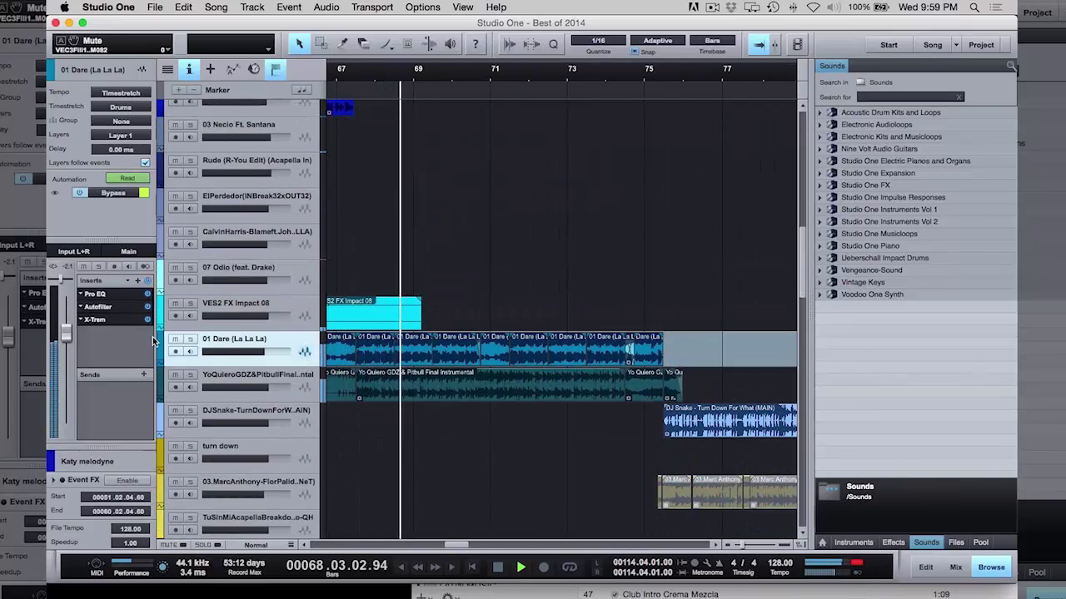
Step: Open 01 Dare's X-Trem editor, stop playback, and move the editor to the top right
{"action": "left_click", "coordinate": [94, 320]}
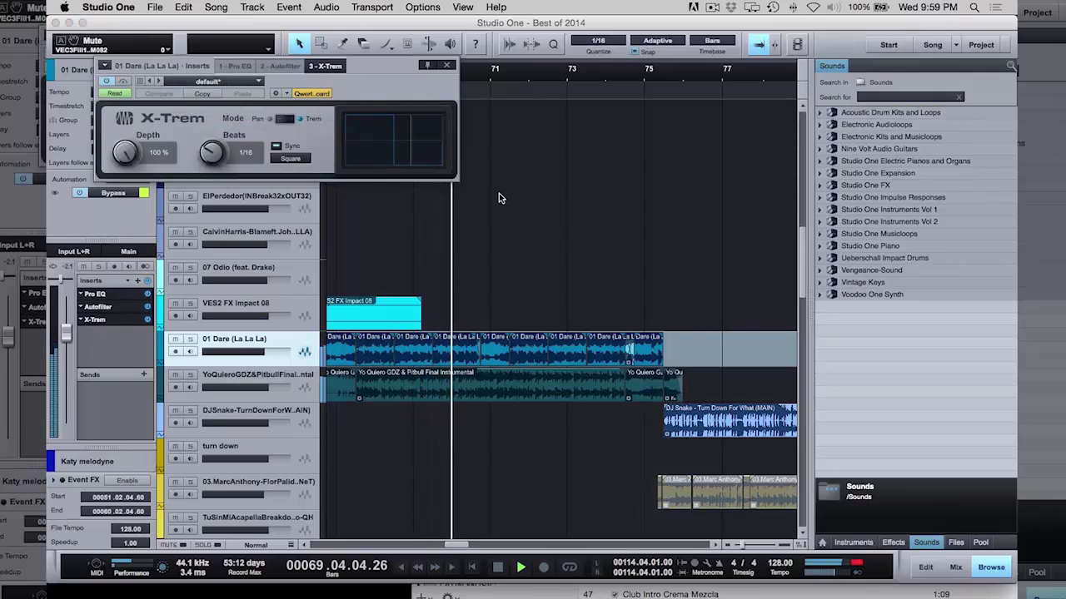
{"action": "key", "text": "space"}
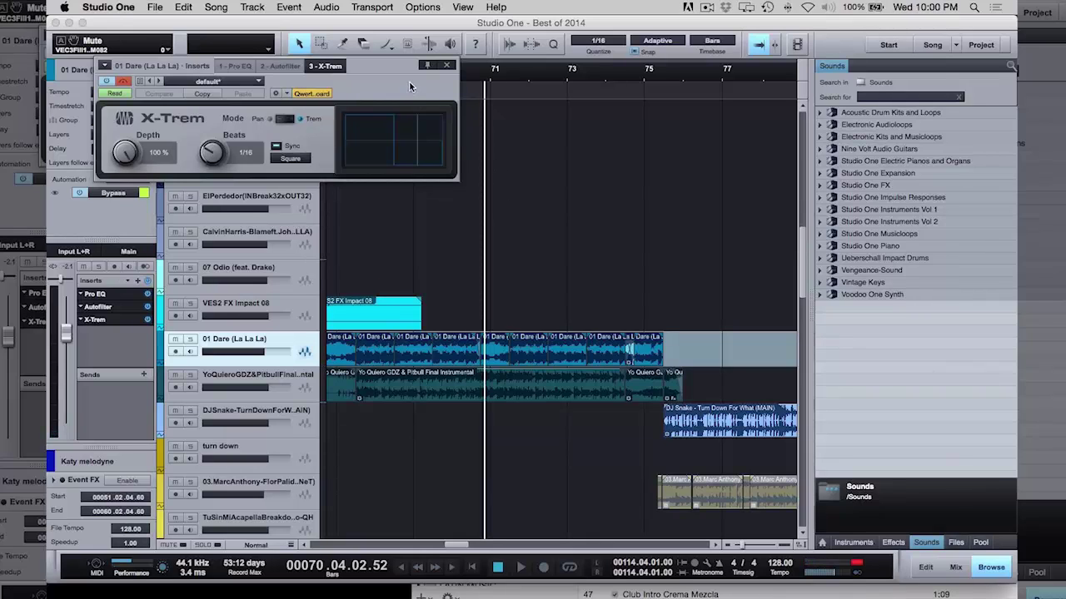
{"action": "left_click_drag", "start_coordinate": [242, 119], "coordinate": [732, 114]}
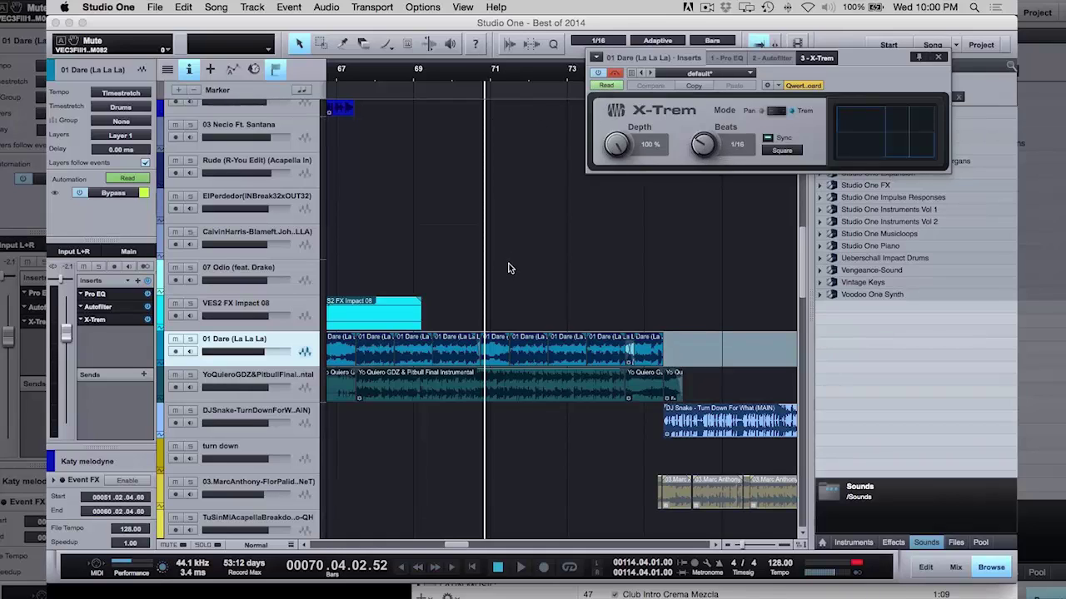
Step: Show all automation envelopes and play from bar 68
{"action": "key", "text": "a"}
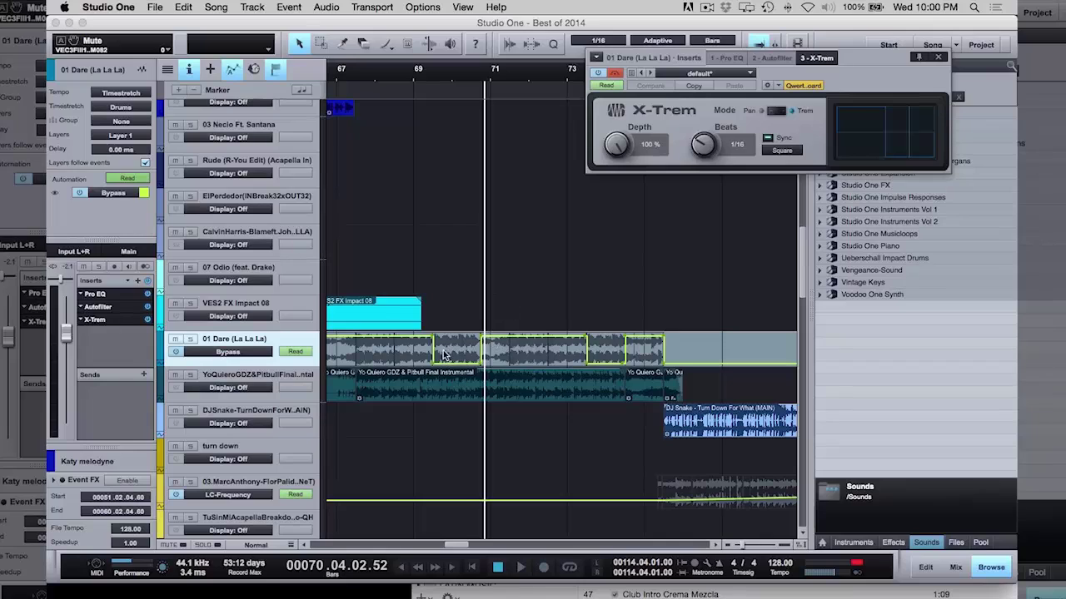
{"action": "left_click", "coordinate": [405, 78]}
{"action": "key", "text": "space"}
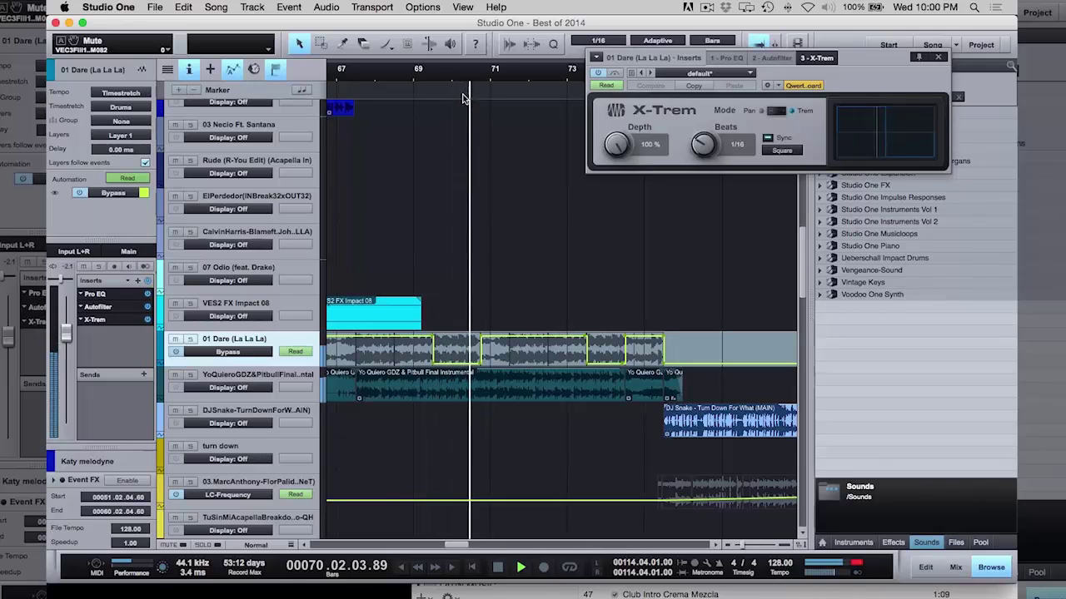
Step: Bypass X-Trem while listening, hide automation again, and close the X-Trem editor
{"action": "left_click", "coordinate": [616, 75]}
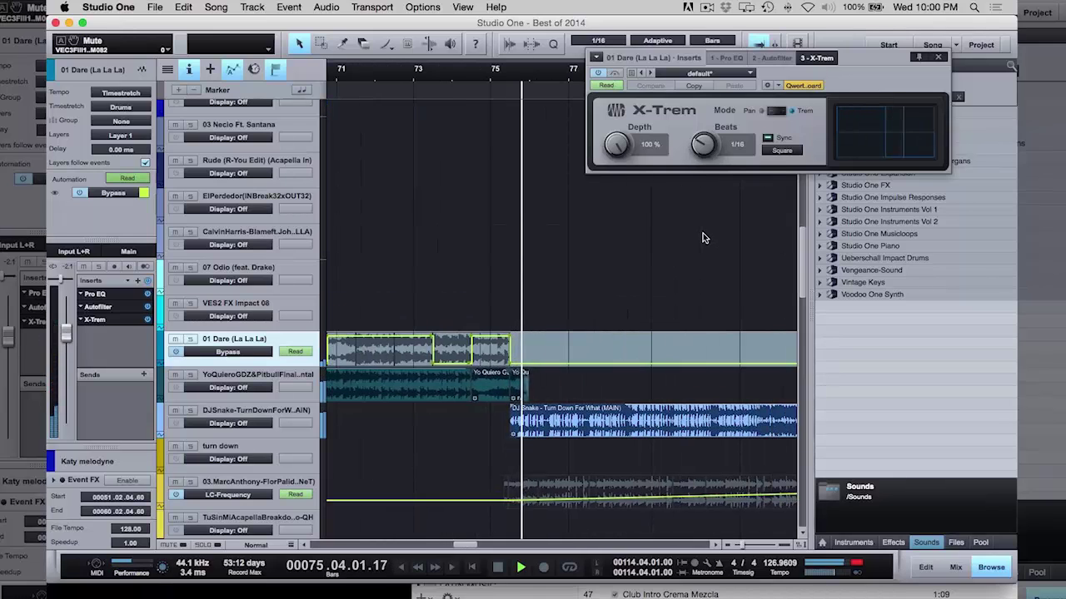
{"action": "key", "text": "a"}
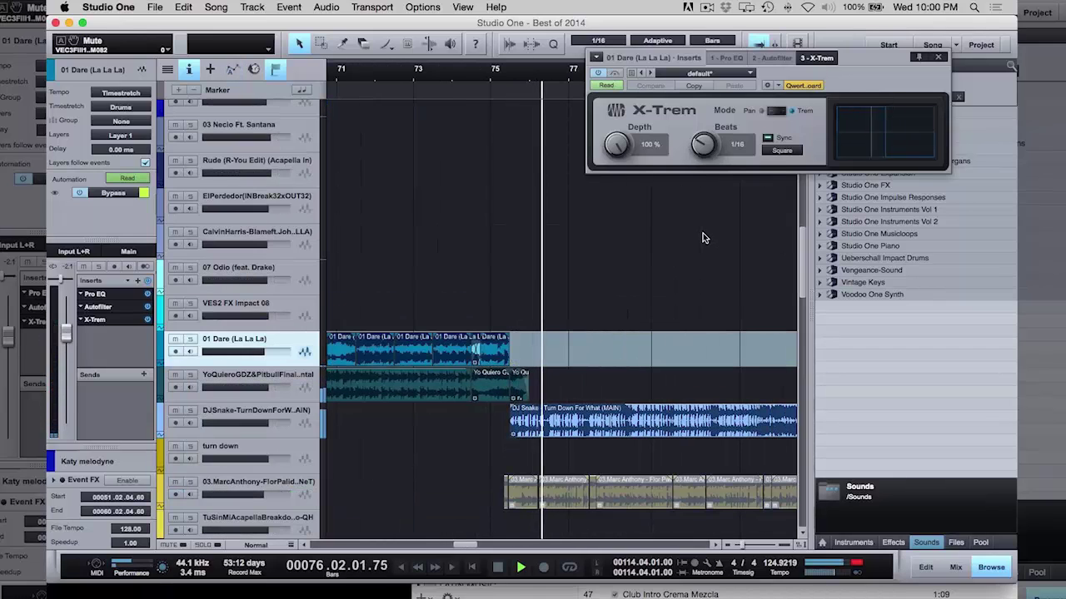
{"action": "left_click", "coordinate": [939, 59]}
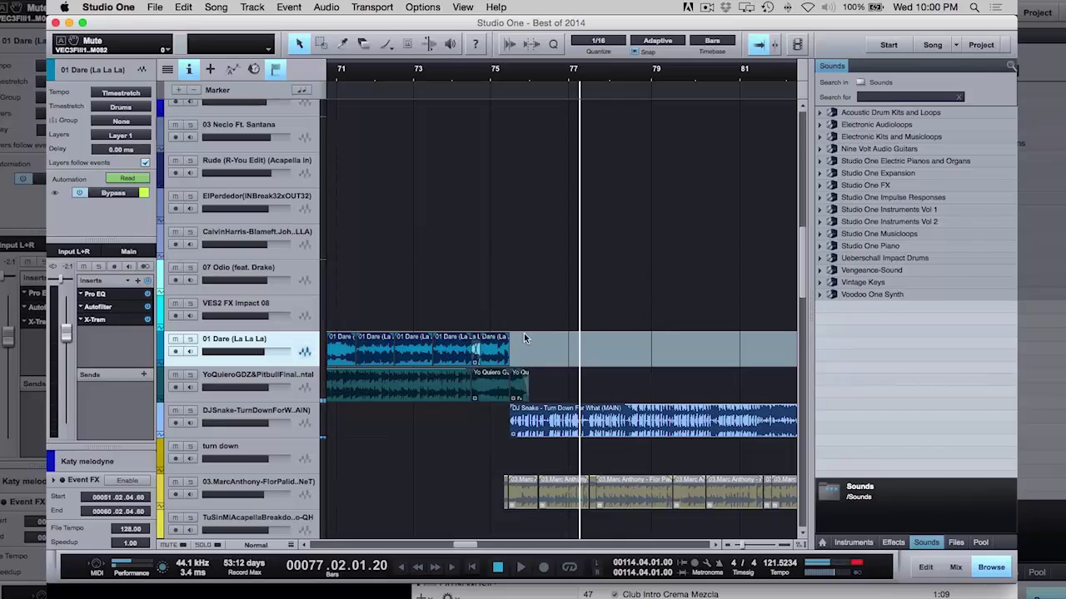
Step: Reveal the Tempo track under the Marker track, then zoom back in around the playhead
{"action": "scroll", "coordinate": [524, 337], "scroll_direction": "down", "scroll_amount": 6}
{"action": "scroll", "coordinate": [525, 337], "scroll_direction": "up", "scroll_amount": 12}
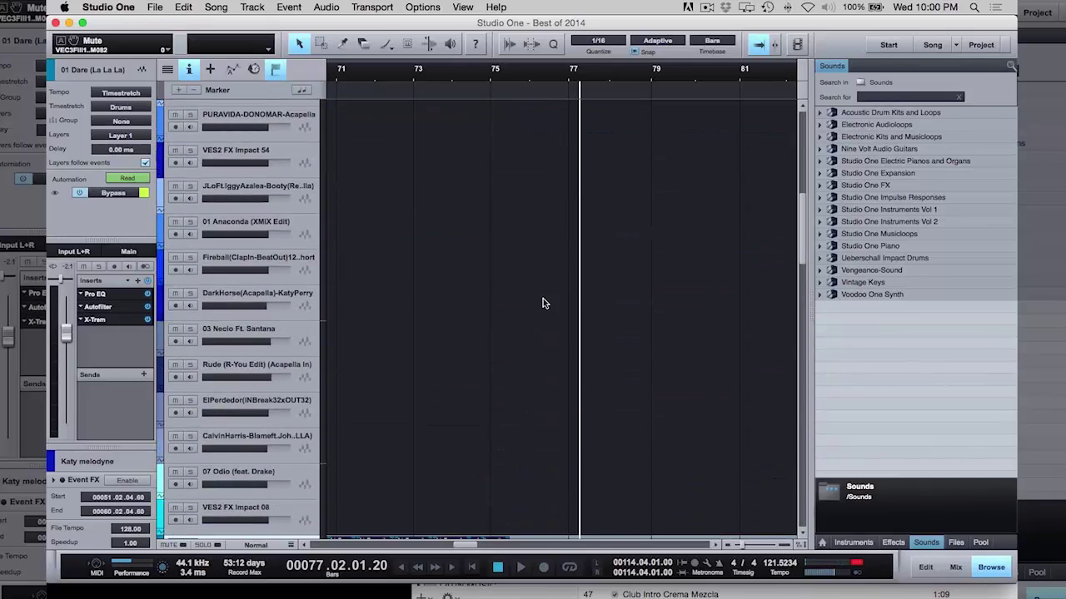
{"action": "key", "text": "w"}
{"action": "key", "text": "w"}
{"action": "key", "text": "w"}
{"action": "key", "text": "w"}
{"action": "key", "text": "w"}
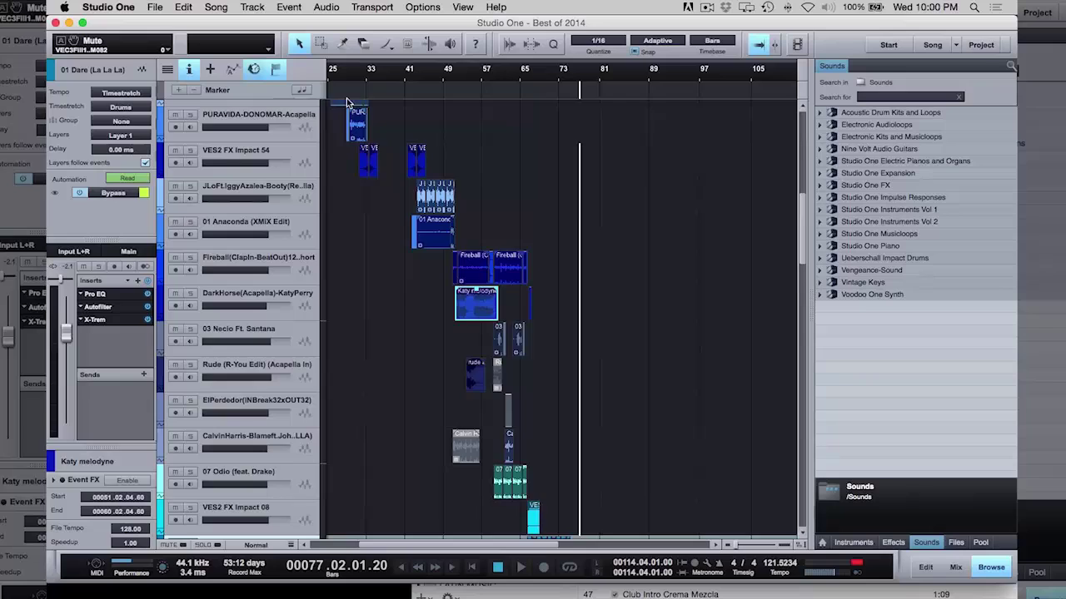
{"action": "mouse_move", "coordinate": [348, 102]}
{"action": "left_mouse_down"}
{"action": "mouse_move", "coordinate": [538, 139]}
{"action": "mouse_move", "coordinate": [592, 272]}
{"action": "left_mouse_up"}
{"action": "key", "text": "e"}
{"action": "key", "text": "e"}
{"action": "key", "text": "e"}
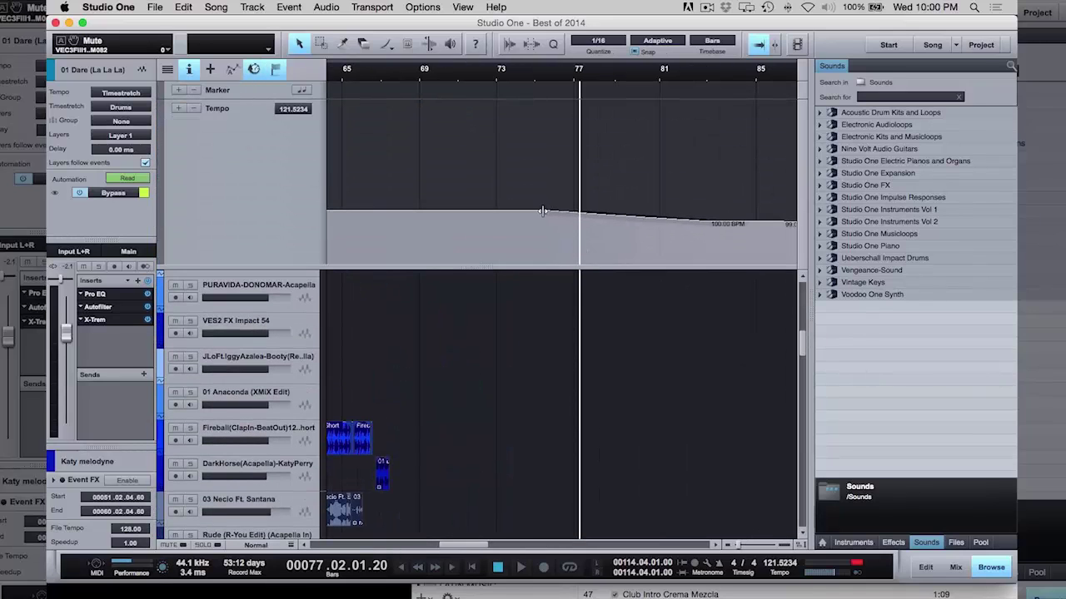
Step: Check the tempo at bars 73 and 83, park at bar 76, and shrink the Tempo lane
{"action": "left_click", "coordinate": [505, 78]}
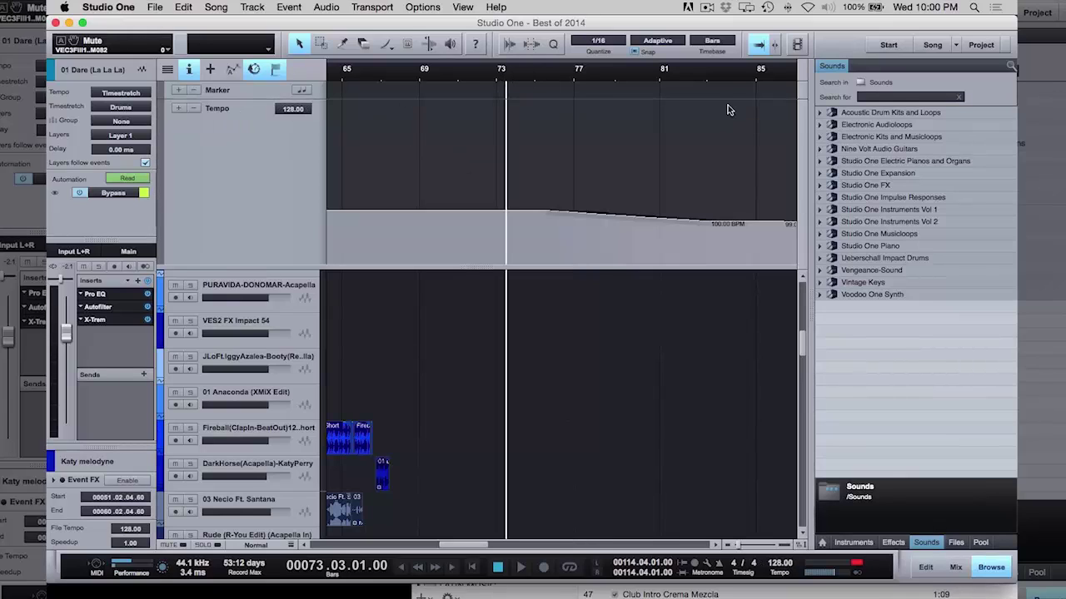
{"action": "left_click", "coordinate": [711, 79]}
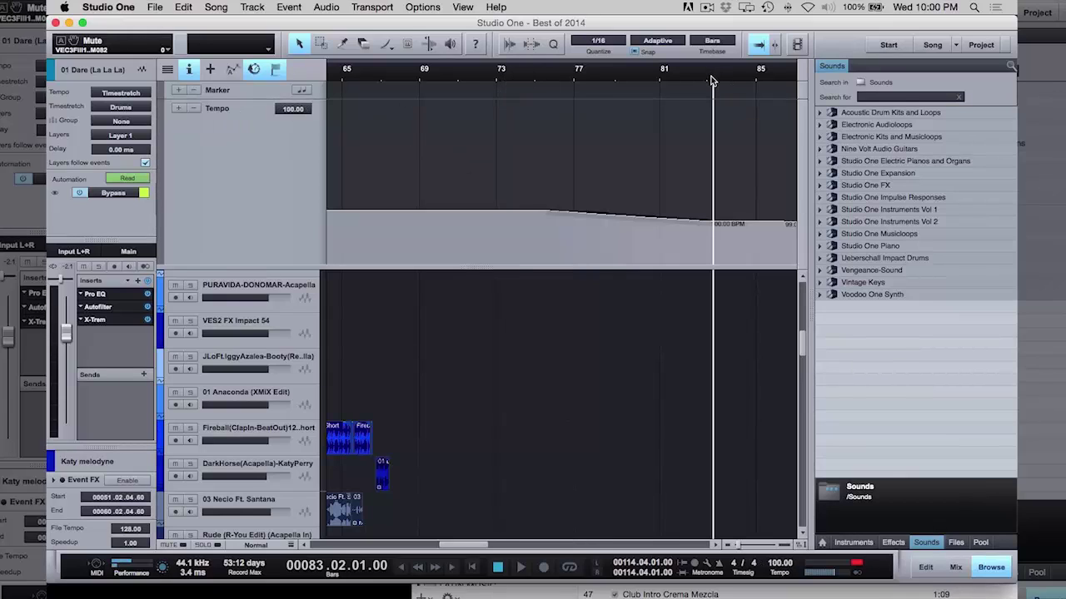
{"action": "left_click", "coordinate": [551, 86]}
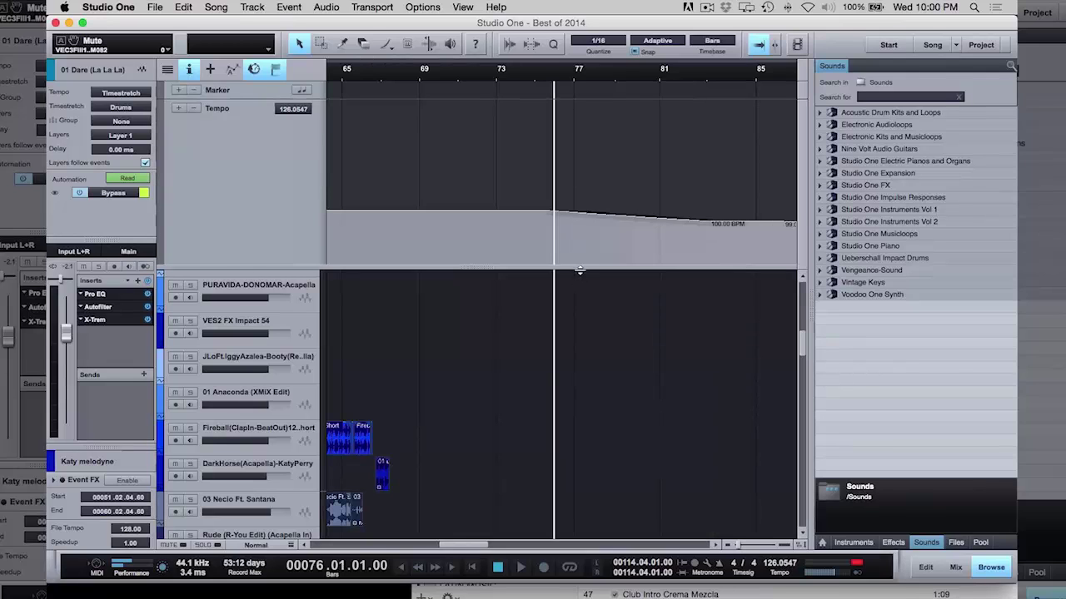
{"action": "left_click_drag", "start_coordinate": [577, 270], "coordinate": [572, 139]}
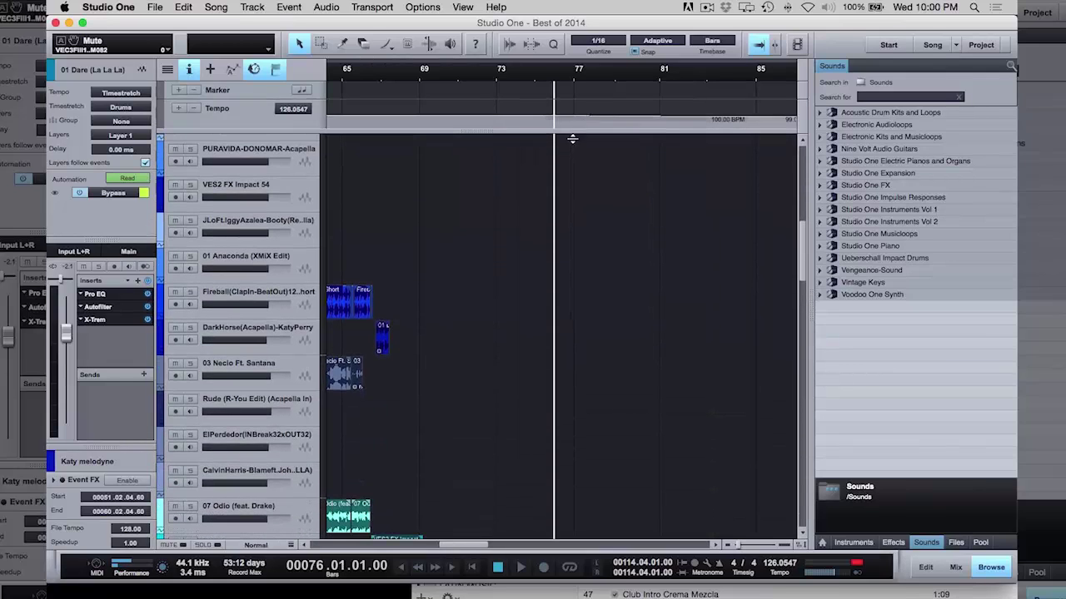
{"action": "scroll", "coordinate": [584, 232], "scroll_direction": "down", "scroll_amount": 10}
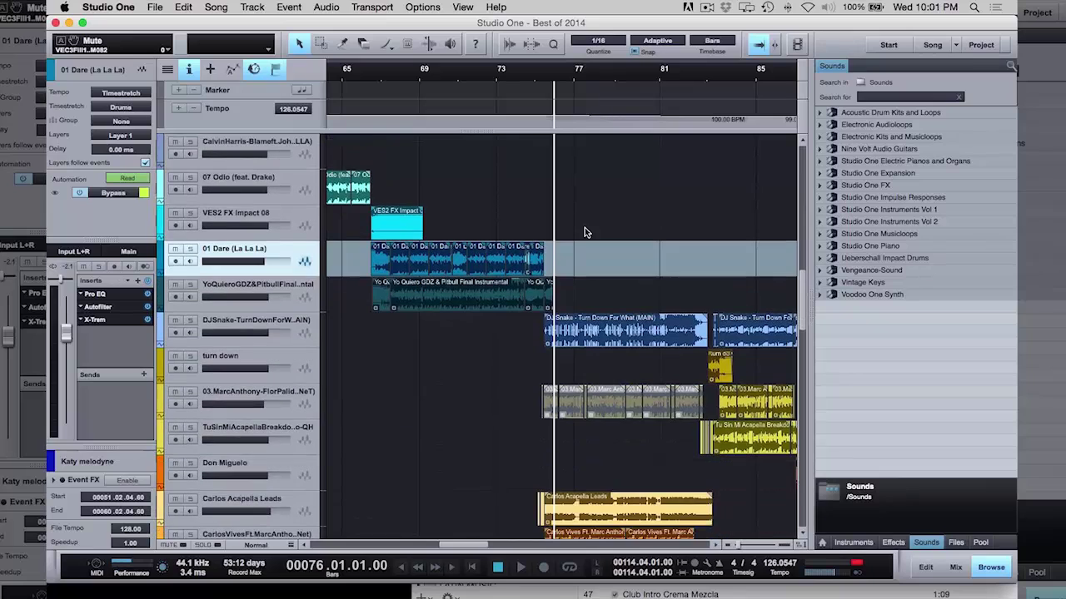
{"action": "scroll", "coordinate": [583, 240], "scroll_direction": "down", "scroll_amount": 1}
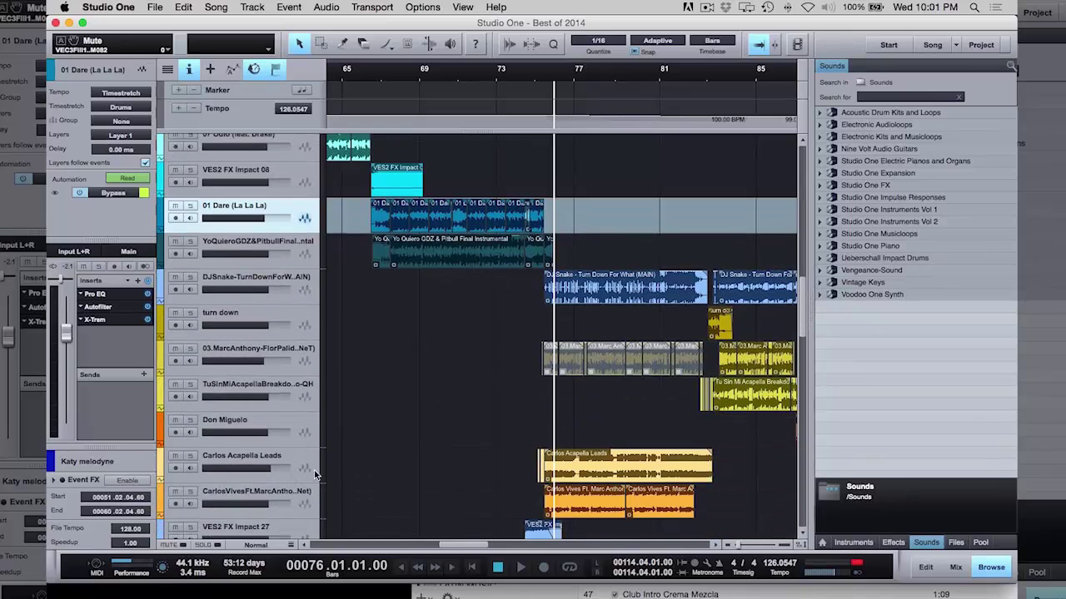
Step: Open the Carlos Acapella Leads track's X-Trem editor and show automation envelopes
{"action": "left_click", "coordinate": [254, 474]}
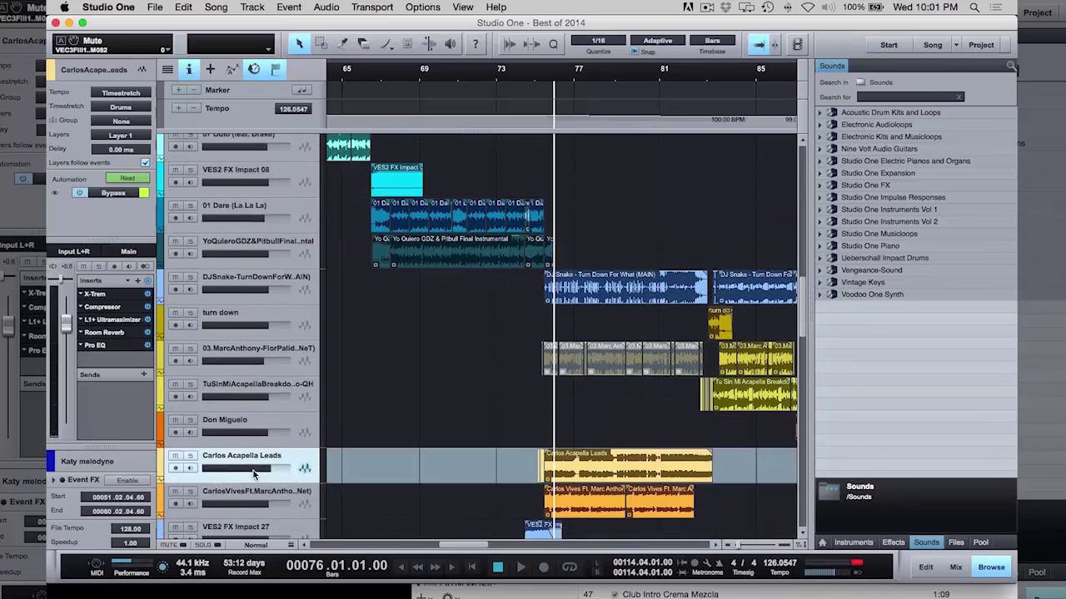
{"action": "left_click", "coordinate": [95, 296]}
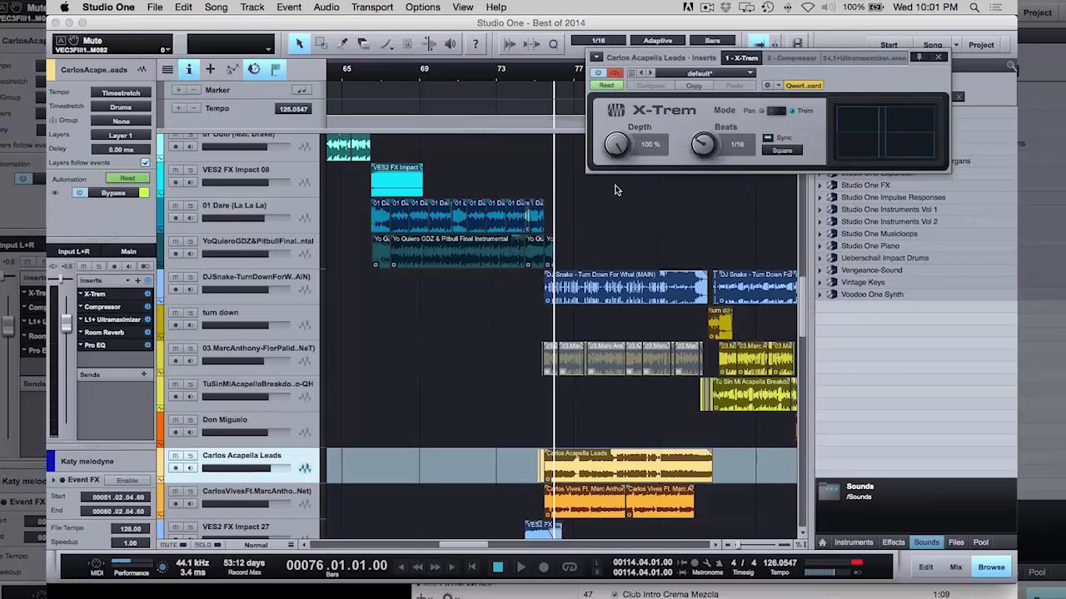
{"action": "key", "text": "a"}
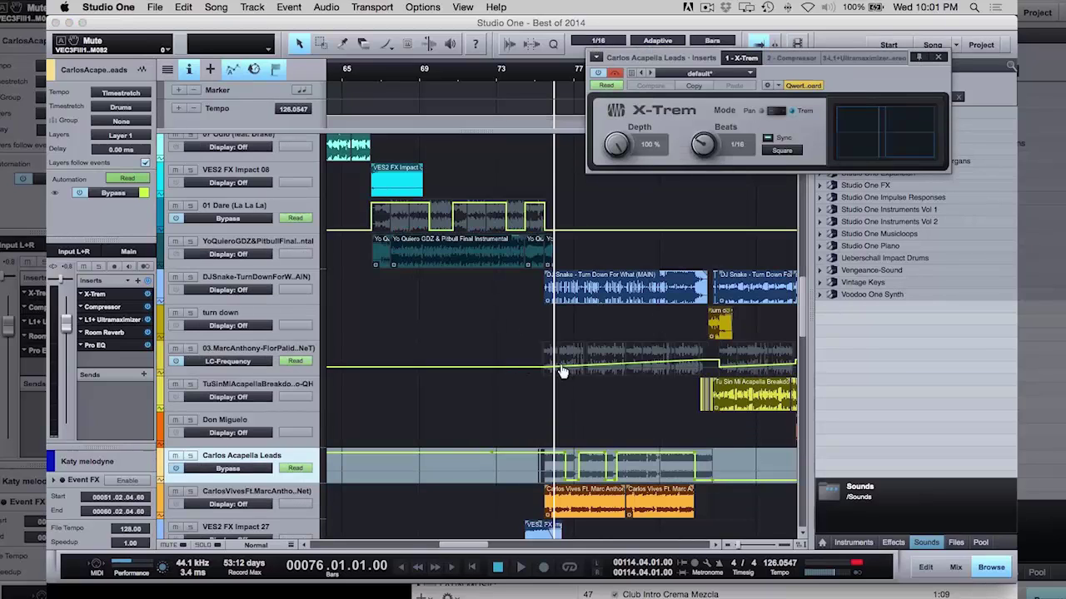
{"action": "key", "text": "e"}
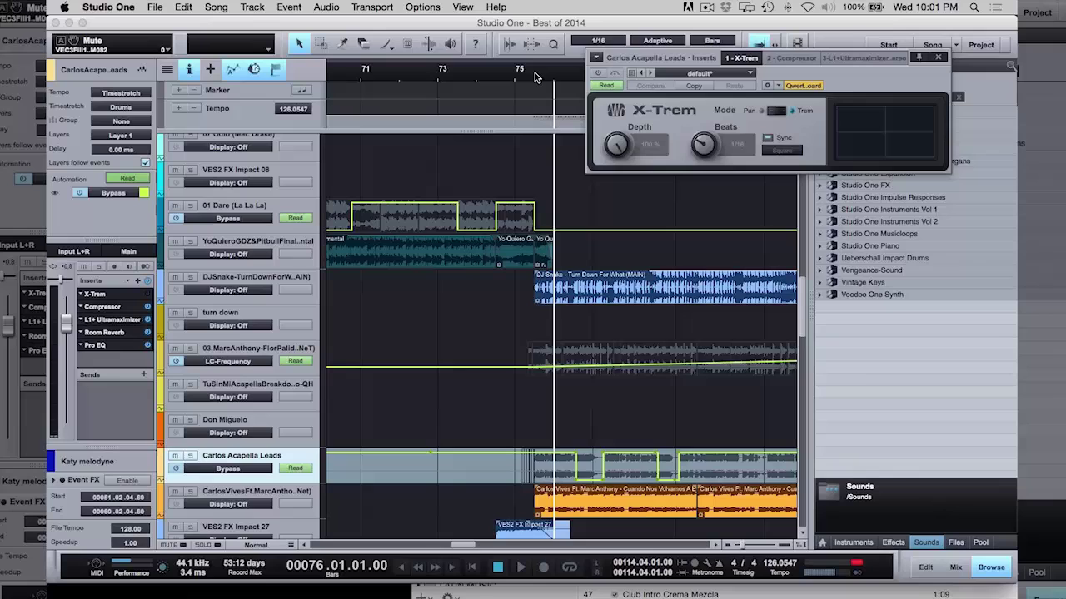
Step: Briefly solo Carlos Acapella Leads, then play from bar 75
{"action": "left_click", "coordinate": [535, 79]}
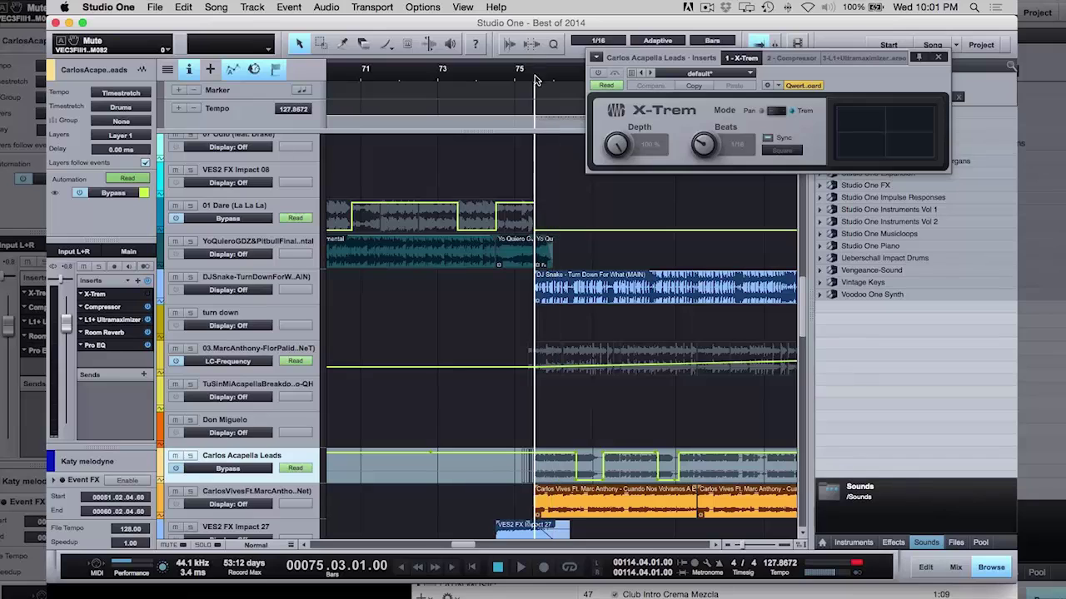
{"action": "left_click", "coordinate": [191, 456]}
{"action": "left_click", "coordinate": [192, 457]}
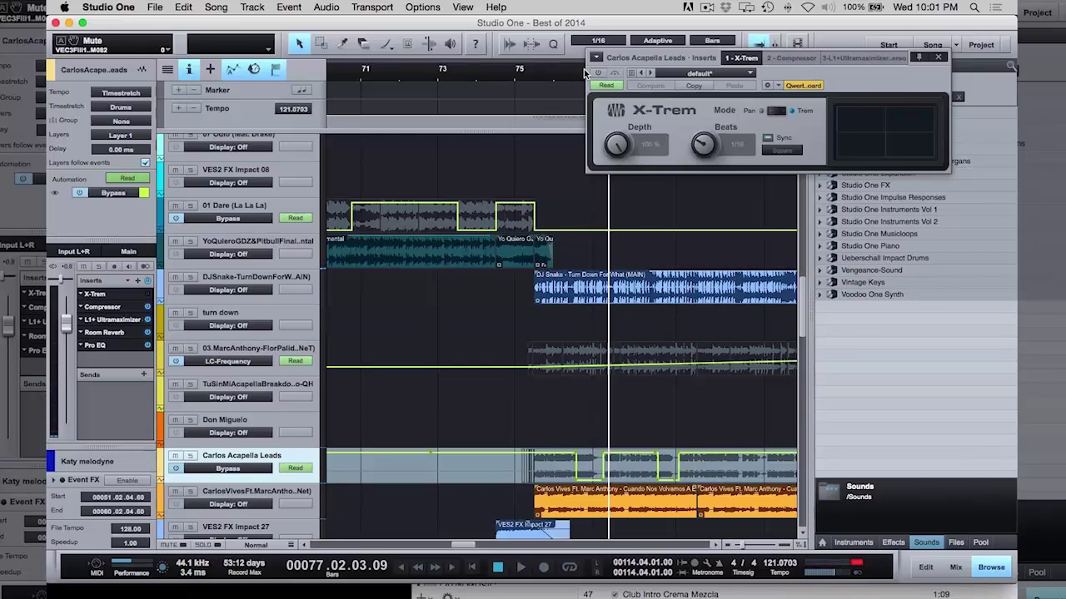
{"action": "left_click", "coordinate": [534, 76]}
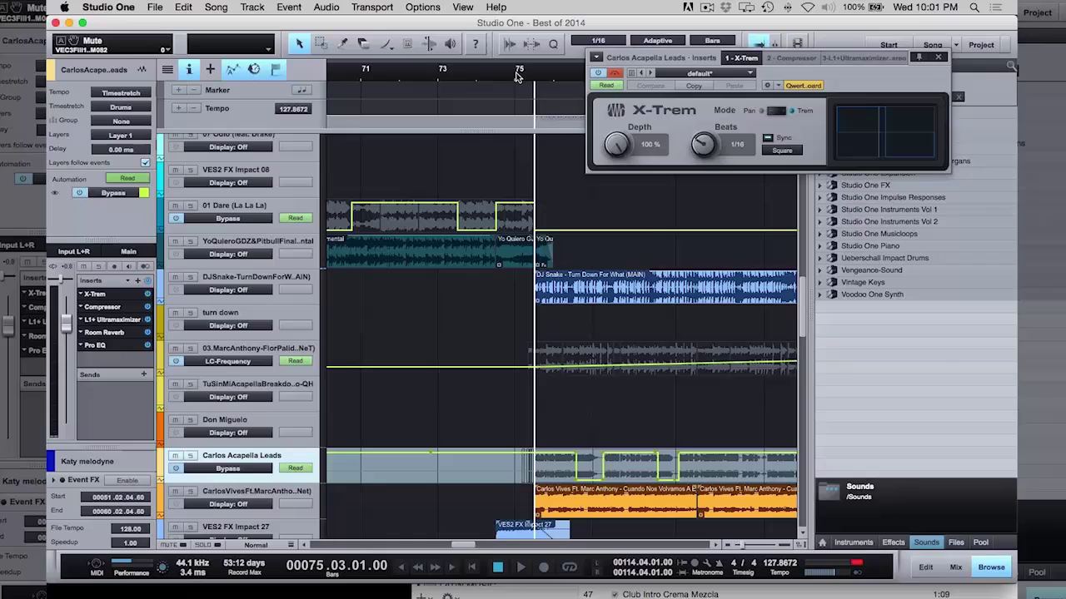
{"action": "left_click", "coordinate": [515, 77]}
{"action": "key", "text": "space"}
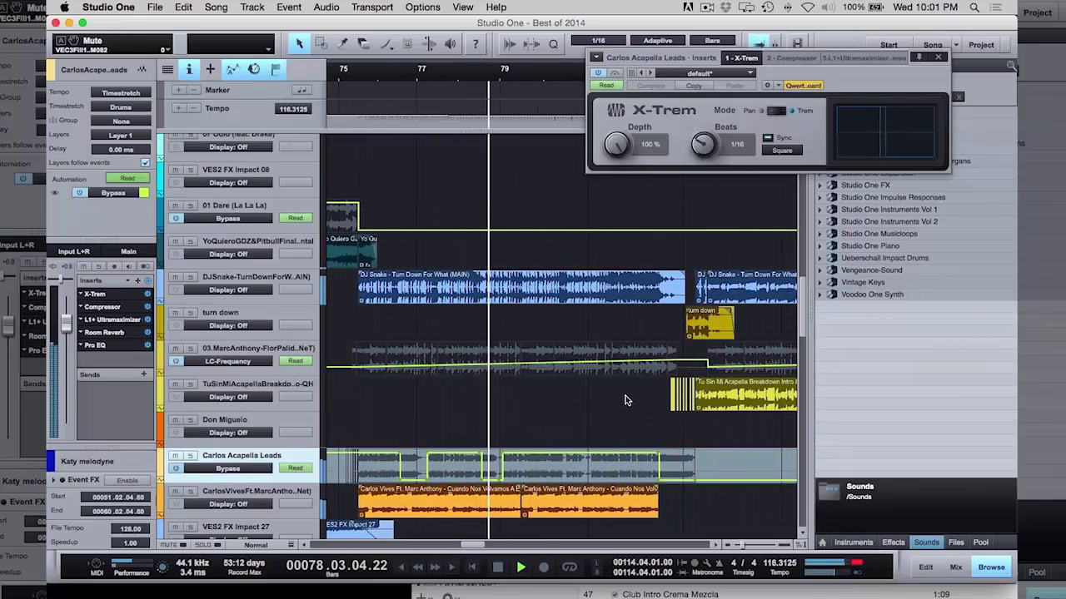
Step: Hide automation to show coloured events and restart playback at bar 82
{"action": "scroll", "coordinate": [625, 399], "scroll_direction": "down", "scroll_amount": 5}
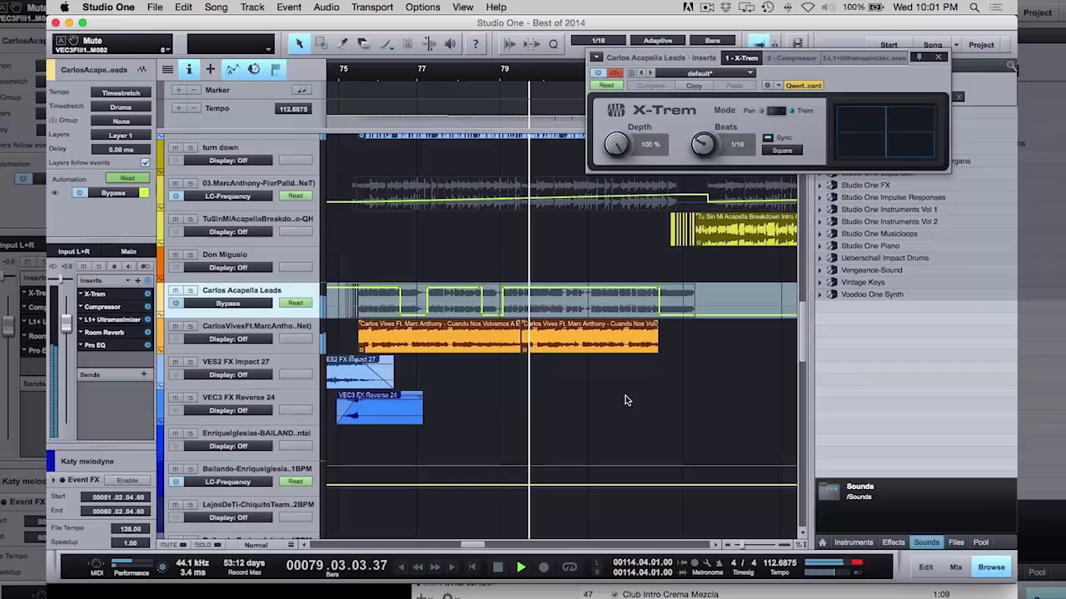
{"action": "scroll", "coordinate": [626, 395], "scroll_direction": "up", "scroll_amount": 3}
{"action": "key", "text": "a"}
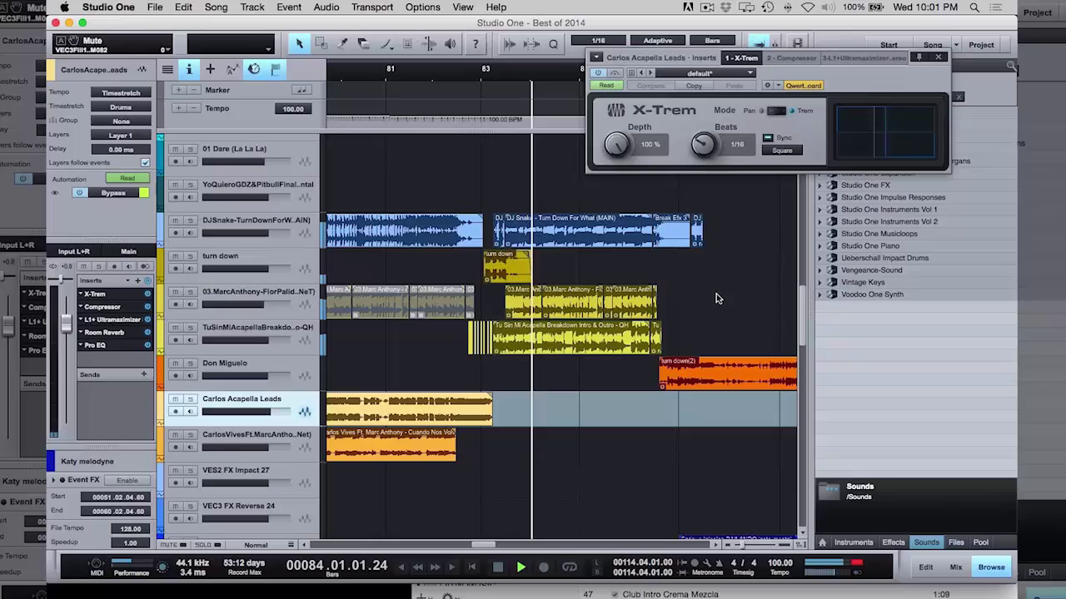
{"action": "left_click", "coordinate": [450, 81]}
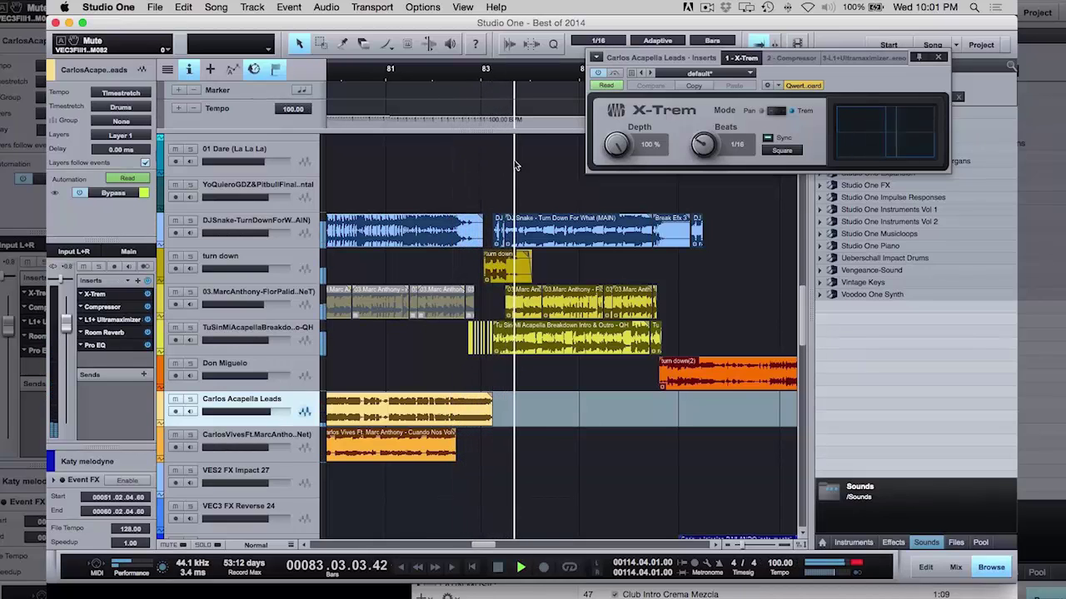
Step: Close the X-Trem window and play the mix from bar 92
{"action": "left_click", "coordinate": [939, 59]}
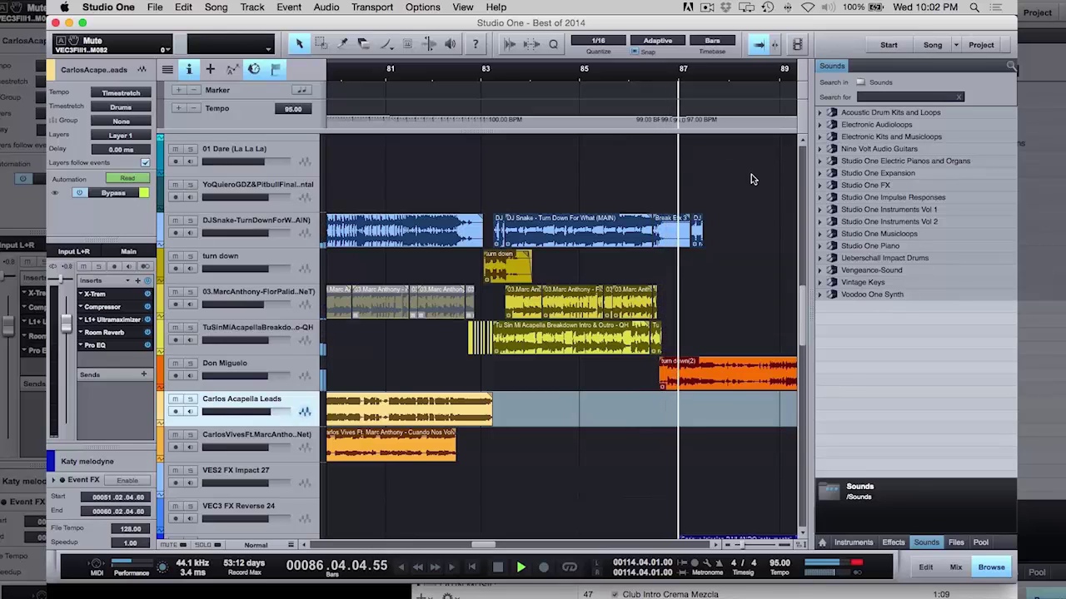
{"action": "scroll", "coordinate": [652, 191], "scroll_direction": "down", "scroll_amount": 7}
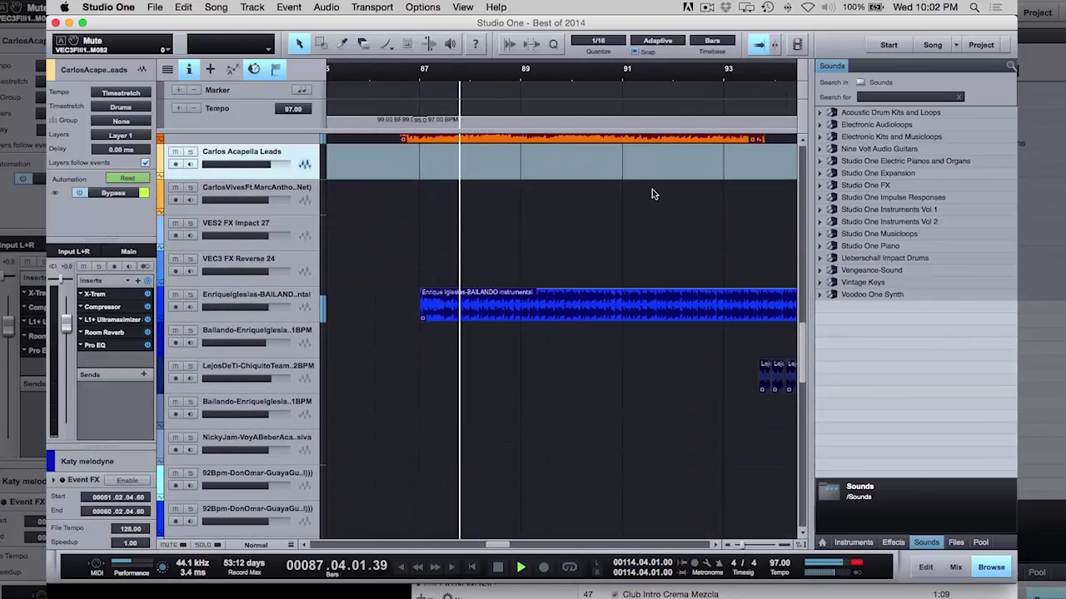
{"action": "scroll", "coordinate": [652, 189], "scroll_direction": "up", "scroll_amount": 1}
{"action": "scroll", "coordinate": [650, 190], "scroll_direction": "down", "scroll_amount": 5}
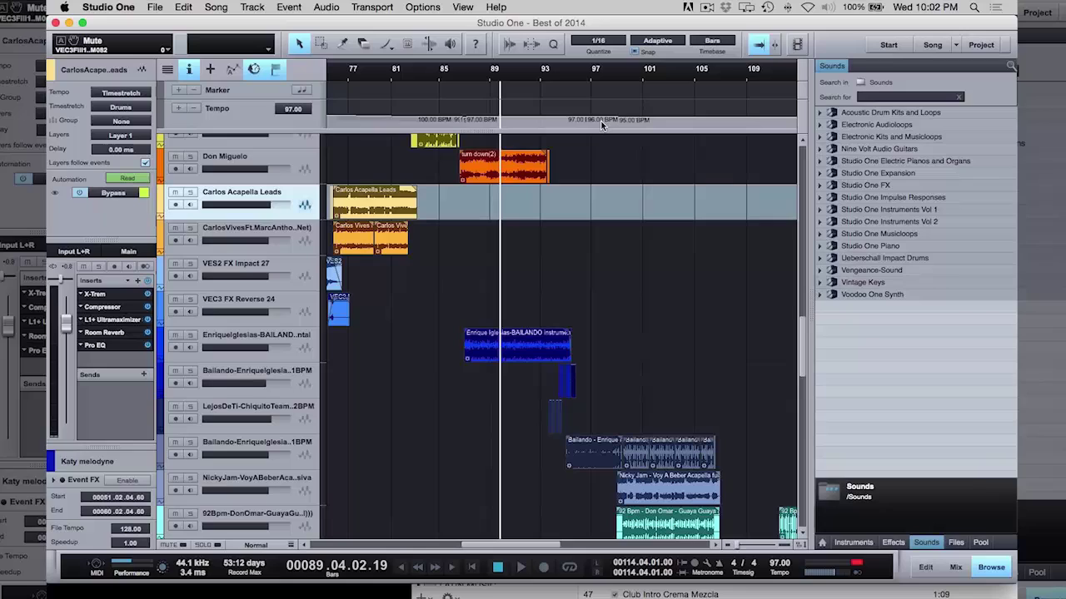
{"action": "left_click", "coordinate": [531, 75]}
{"action": "key", "text": "space"}
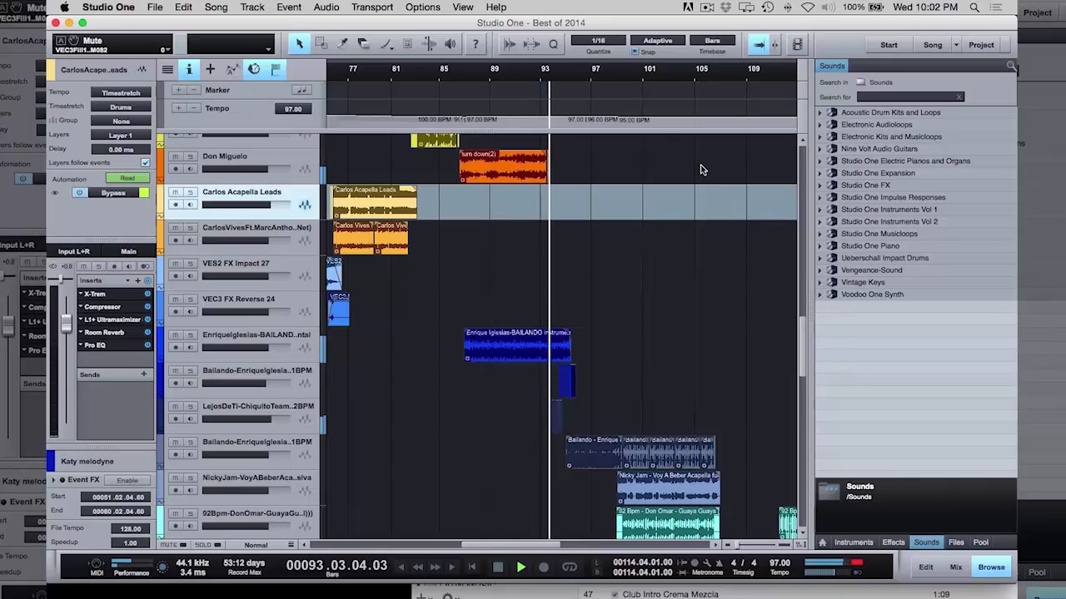
Step: Zoom and scroll around bar 94, hiding the Tempo lane
{"action": "key", "text": "e"}
{"action": "key", "text": "e"}
{"action": "key", "text": "e"}
{"action": "key", "text": "e"}
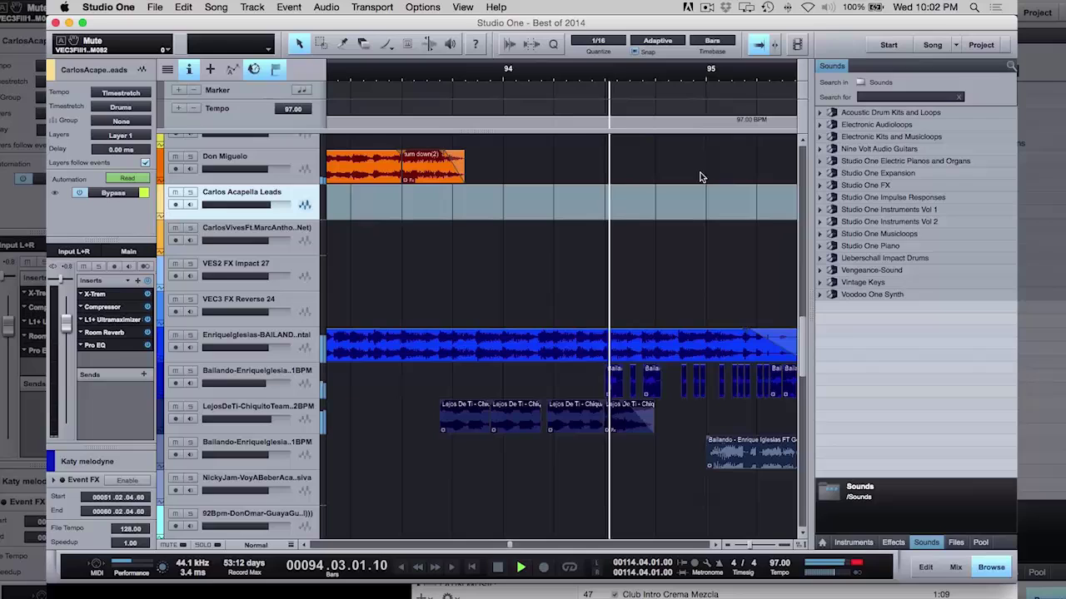
{"action": "key", "text": "w"}
{"action": "key", "text": "w"}
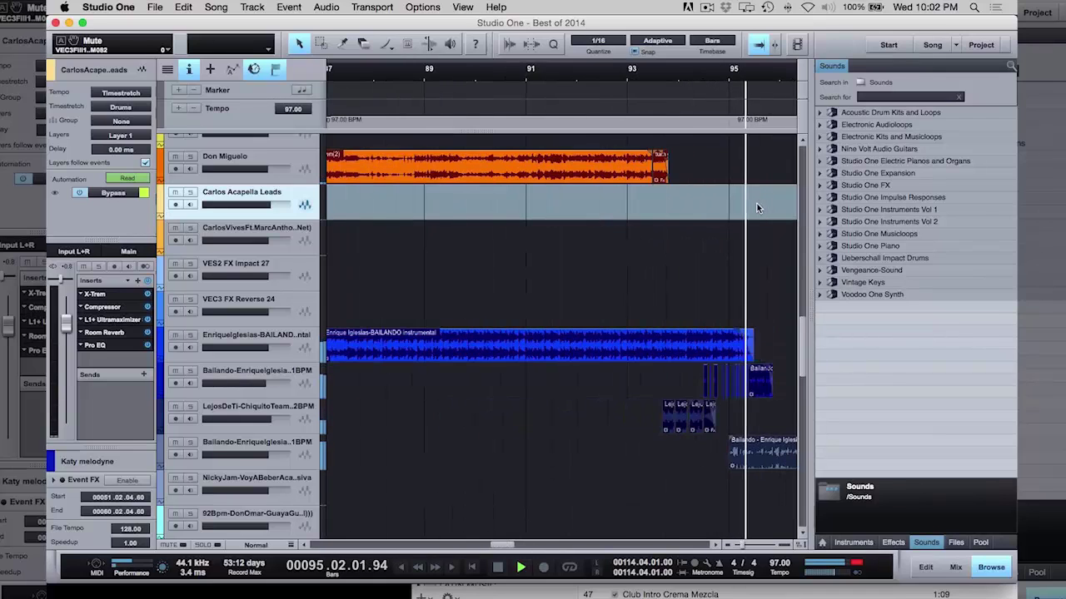
{"action": "scroll", "coordinate": [755, 203], "scroll_direction": "right", "scroll_amount": 5}
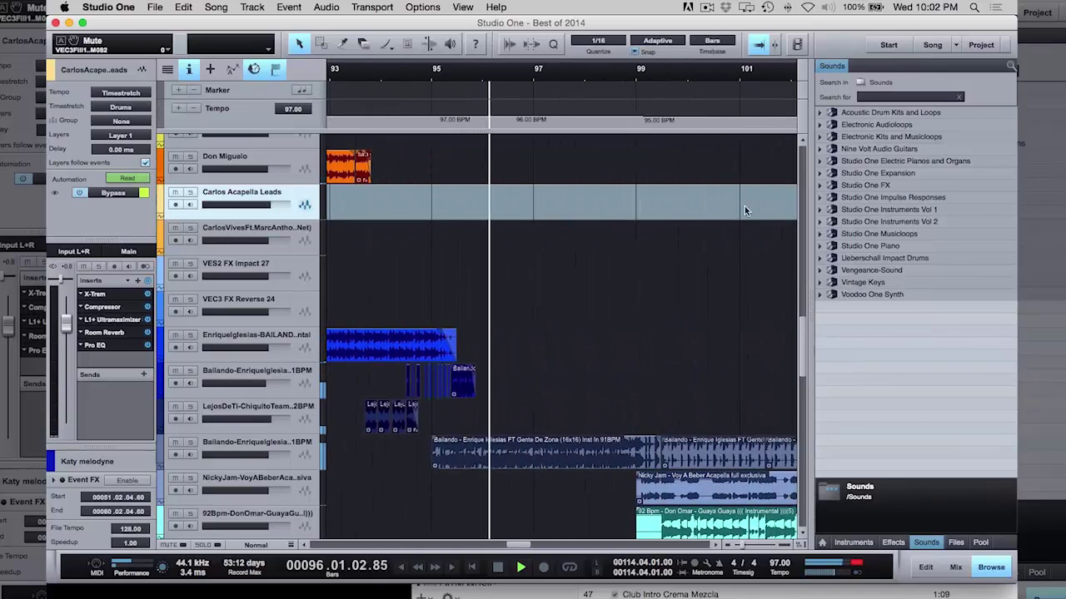
{"action": "scroll", "coordinate": [696, 224], "scroll_direction": "down", "scroll_amount": 3}
{"action": "scroll", "coordinate": [696, 223], "scroll_direction": "right", "scroll_amount": 4}
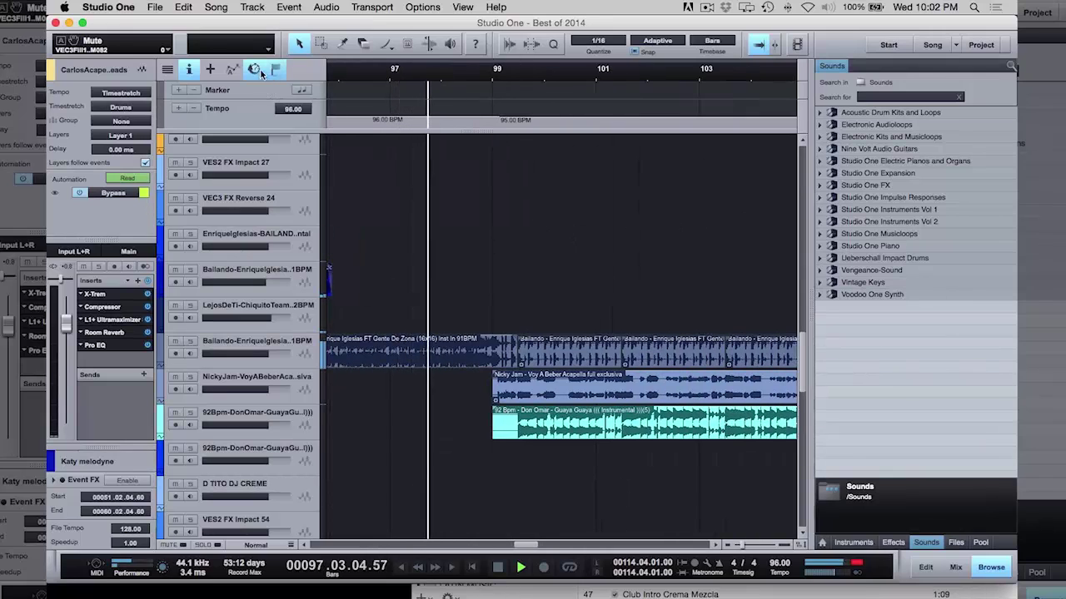
{"action": "key", "text": "shift+t"}
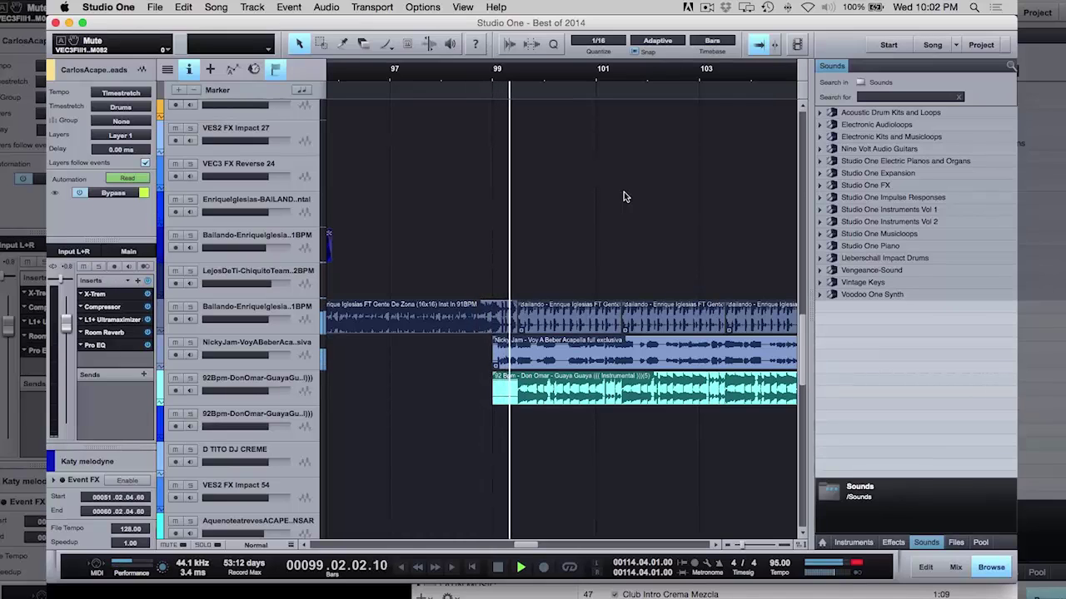
{"action": "scroll", "coordinate": [623, 196], "scroll_direction": "right", "scroll_amount": 2}
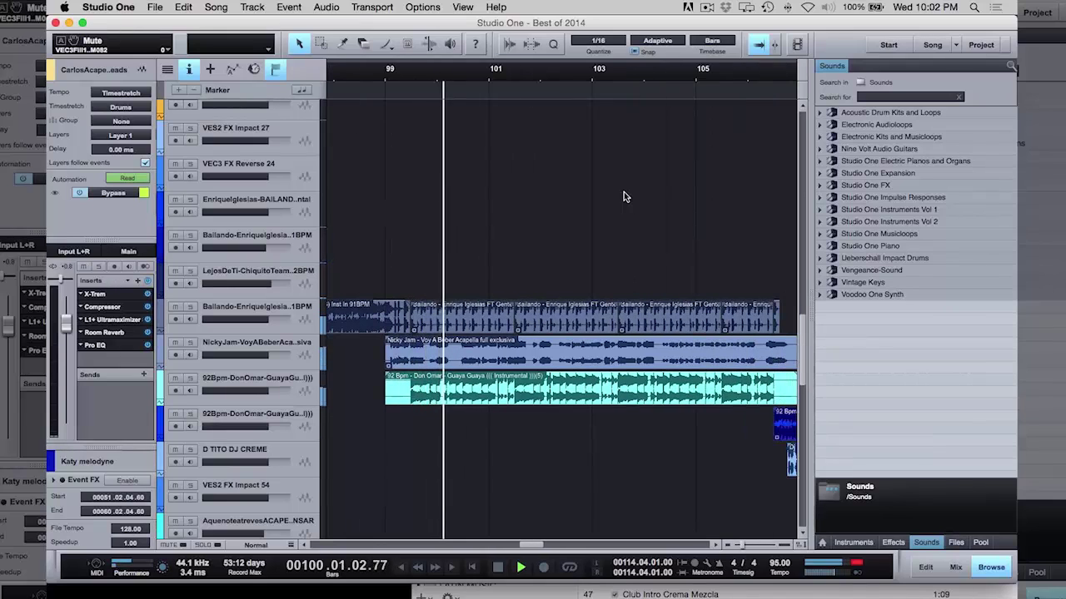
{"action": "scroll", "coordinate": [623, 196], "scroll_direction": "right", "scroll_amount": 1}
{"action": "scroll", "coordinate": [623, 196], "scroll_direction": "left", "scroll_amount": 2}
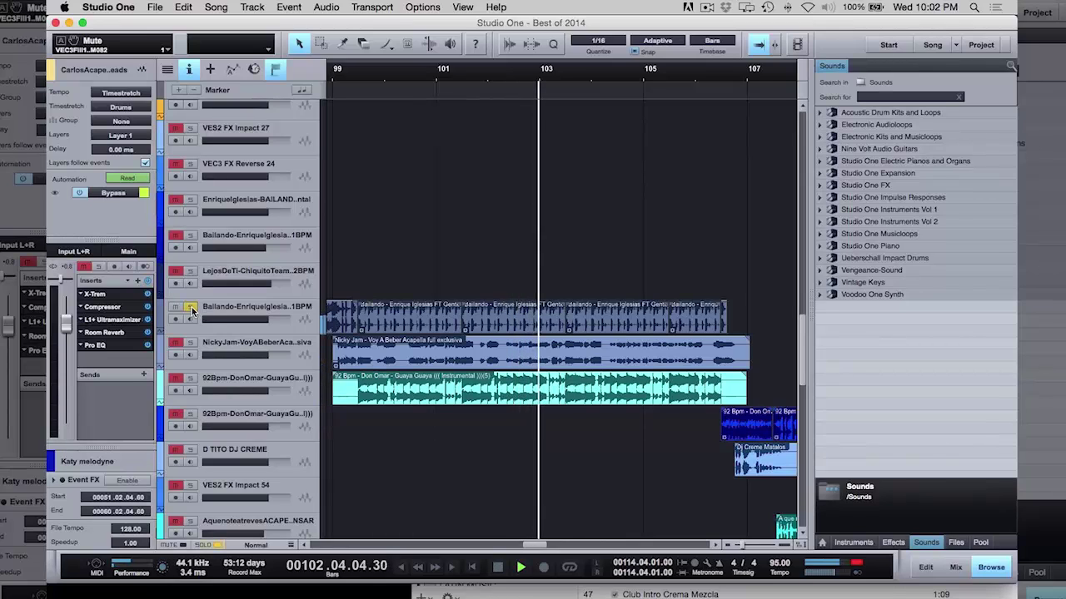
Step: Solo NickyJam, then the 92Bpm Don Omar track, and move playback to bar 103
{"action": "left_click", "coordinate": [191, 342]}
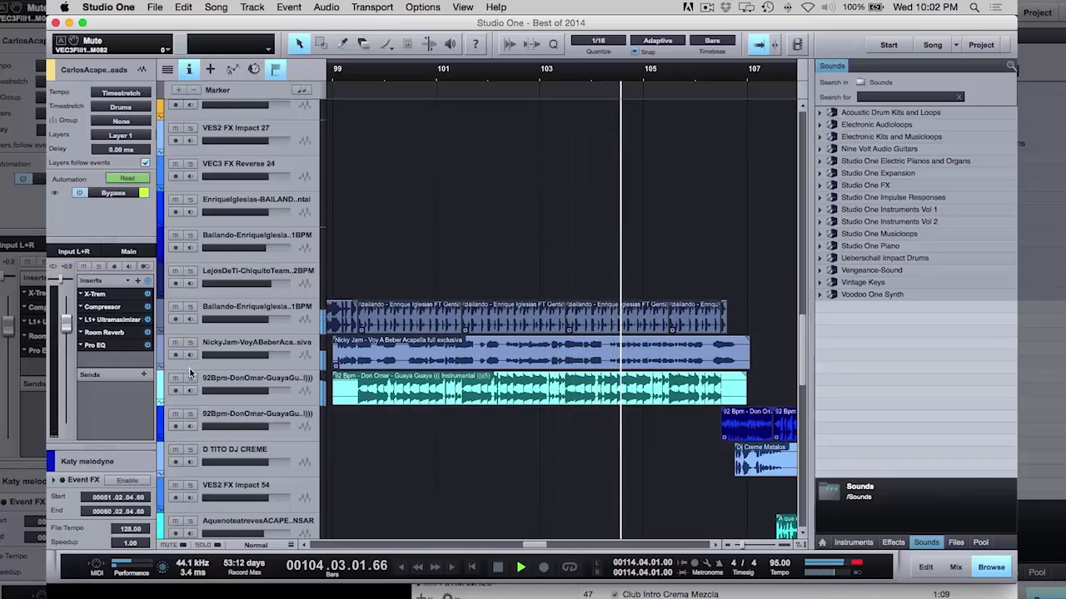
{"action": "left_click", "coordinate": [191, 379]}
{"action": "left_click", "coordinate": [190, 380]}
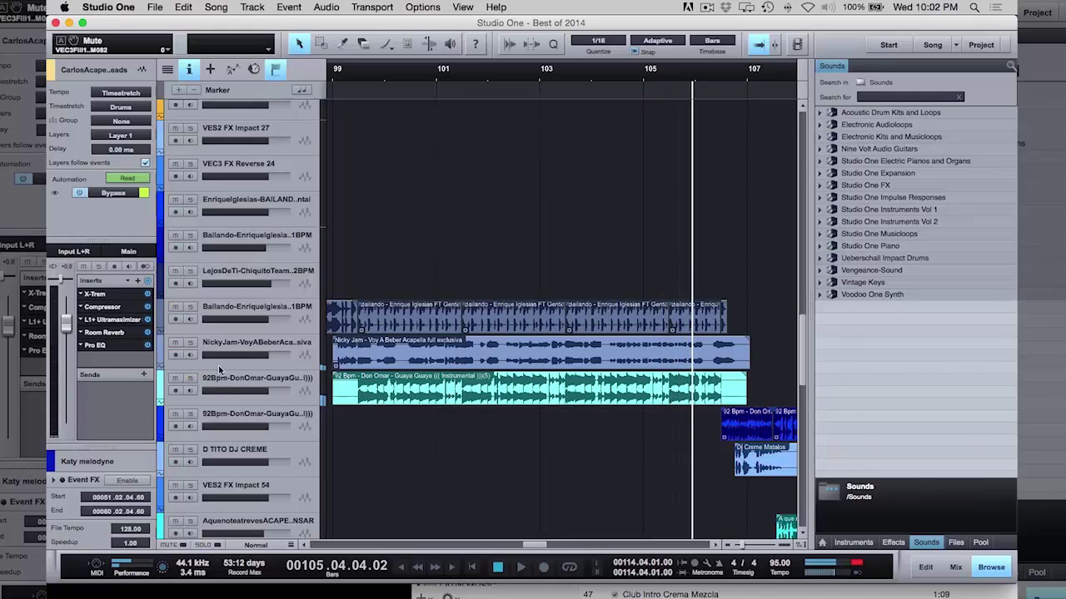
{"action": "left_click", "coordinate": [583, 84]}
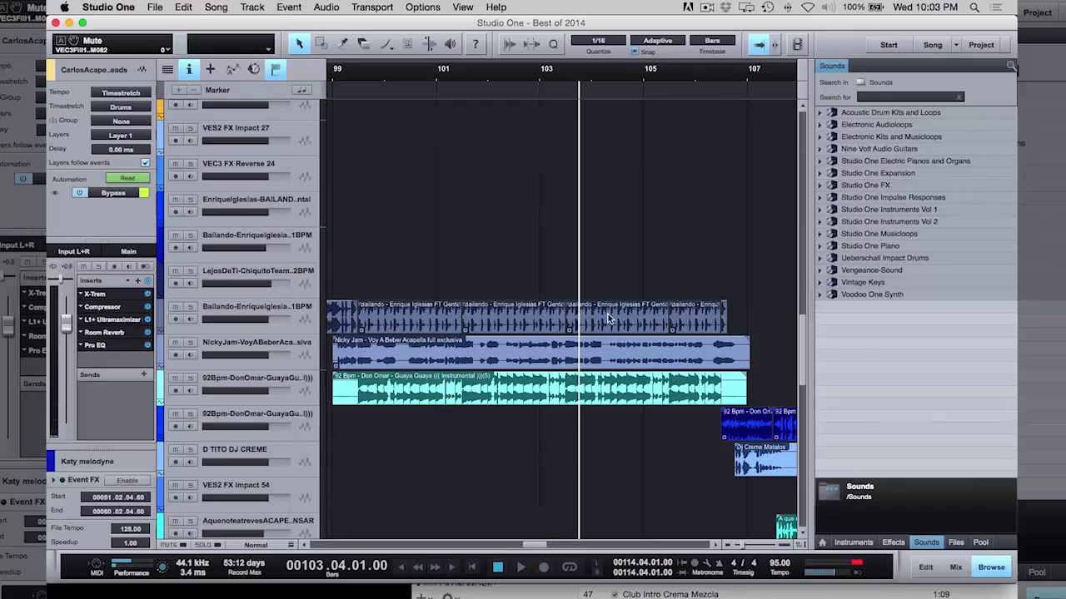
{"action": "right_click", "coordinate": [605, 319]}
{"action": "left_click", "coordinate": [598, 266]}
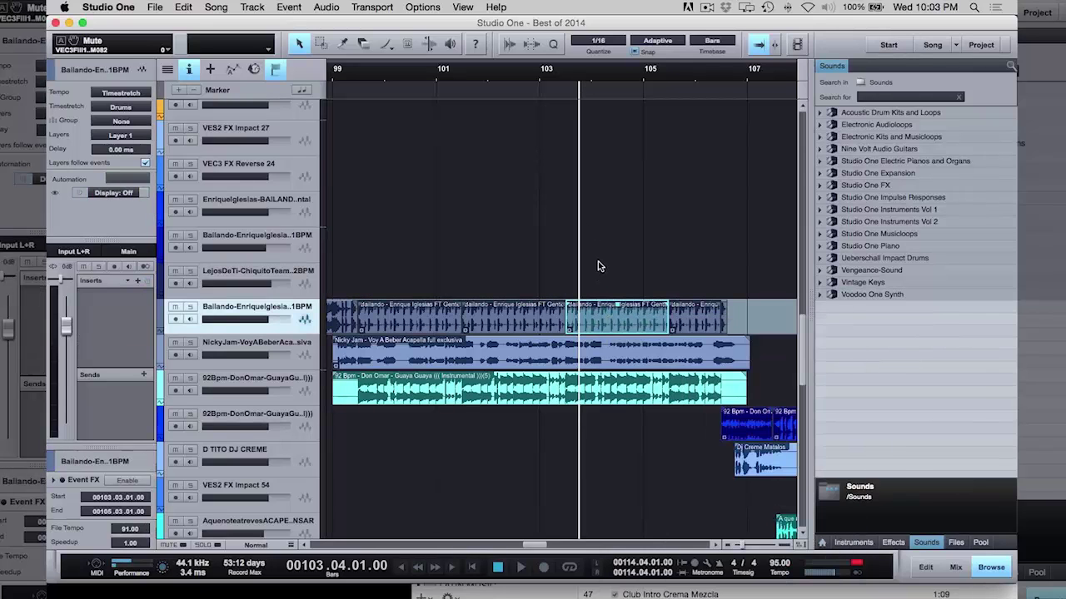
{"action": "right_click", "coordinate": [590, 355]}
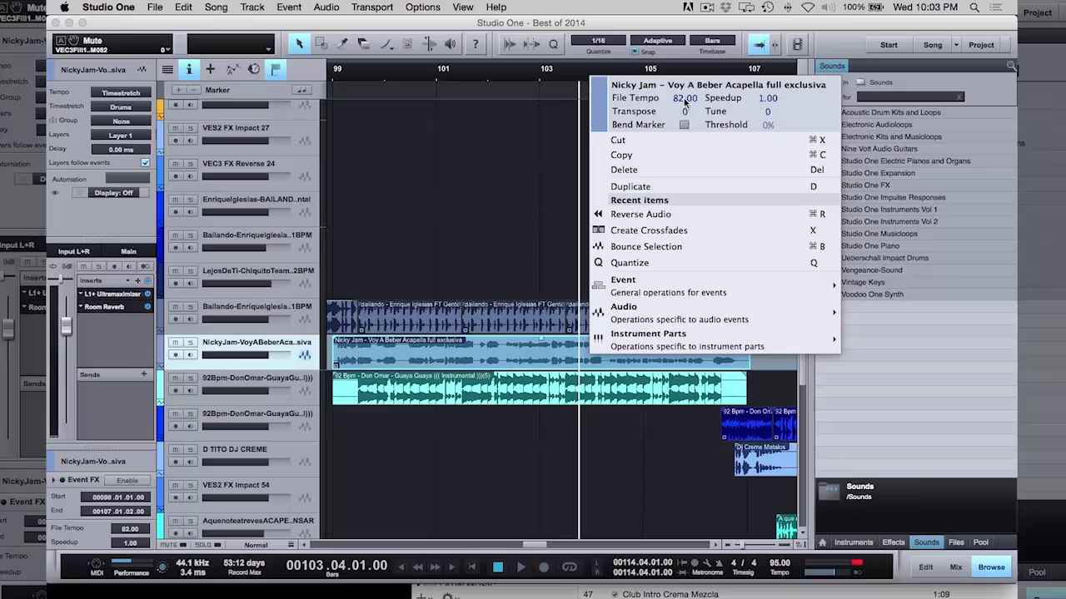
{"action": "left_click", "coordinate": [522, 260]}
{"action": "right_click", "coordinate": [550, 391]}
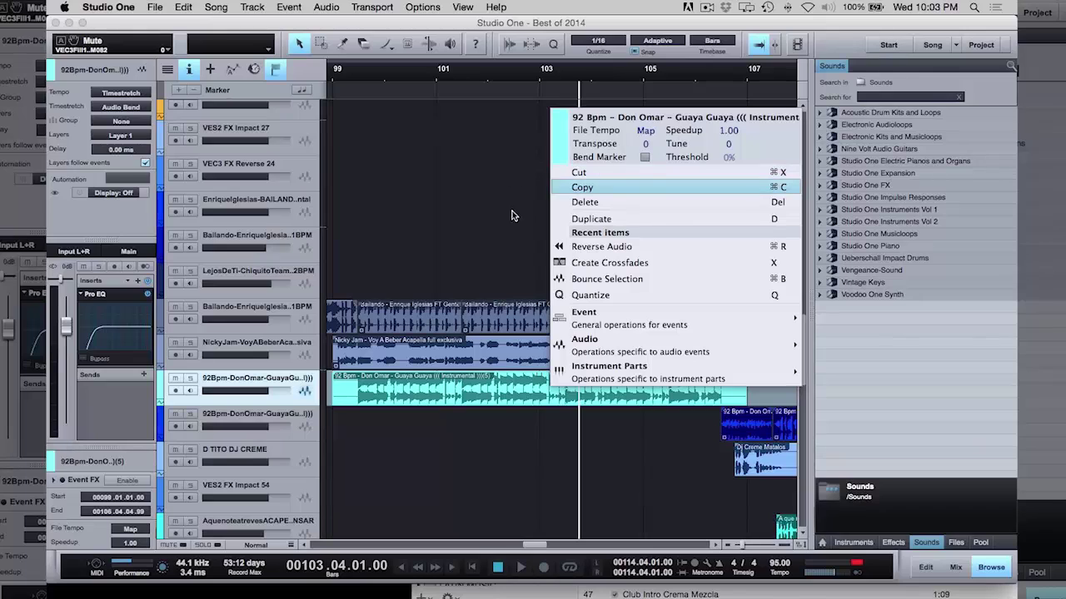
{"action": "left_click", "coordinate": [474, 222]}
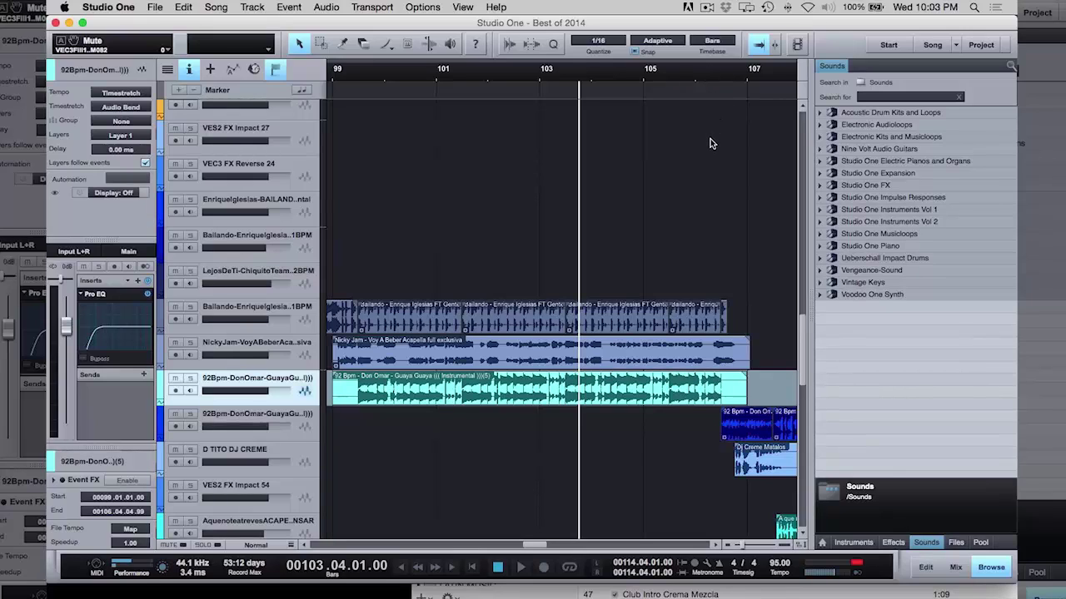
Step: Play the mix from about bar 106
{"action": "left_click", "coordinate": [711, 78]}
{"action": "key", "text": "space"}
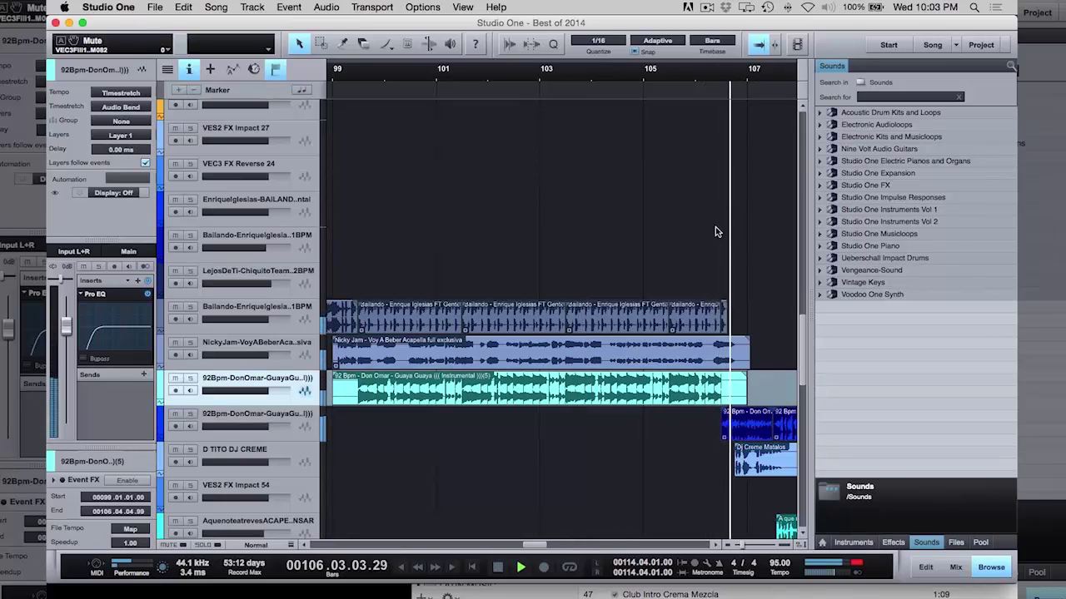
{"action": "scroll", "coordinate": [711, 230], "scroll_direction": "right", "scroll_amount": 5}
{"action": "scroll", "coordinate": [711, 231], "scroll_direction": "down", "scroll_amount": 3}
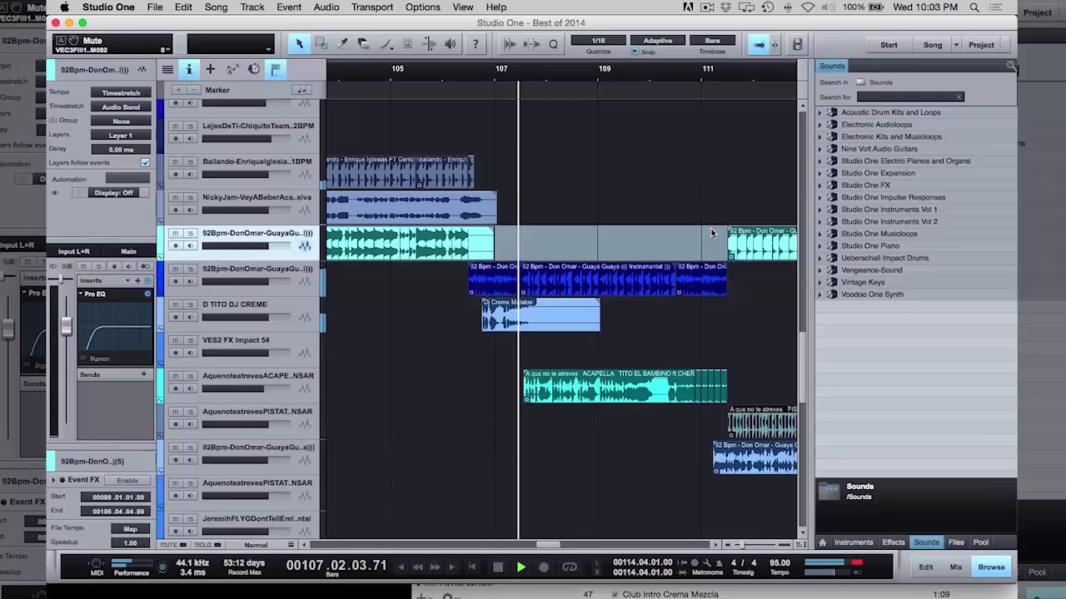
Step: Open the A que no te atreves acapella's X-Trem editor and zoom in around bar 110
{"action": "left_click", "coordinate": [304, 392]}
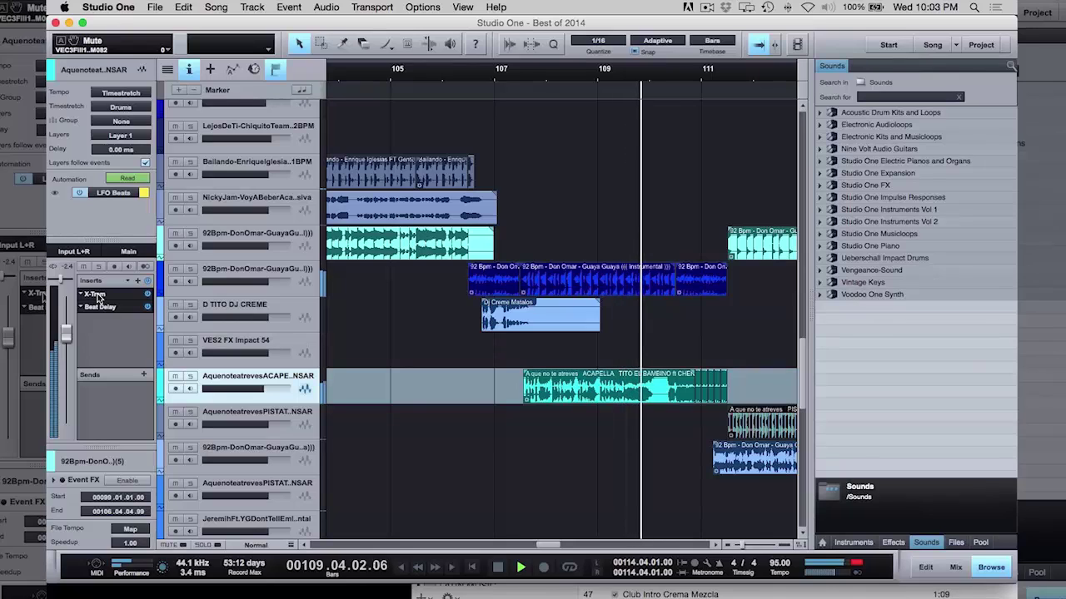
{"action": "left_click", "coordinate": [95, 296]}
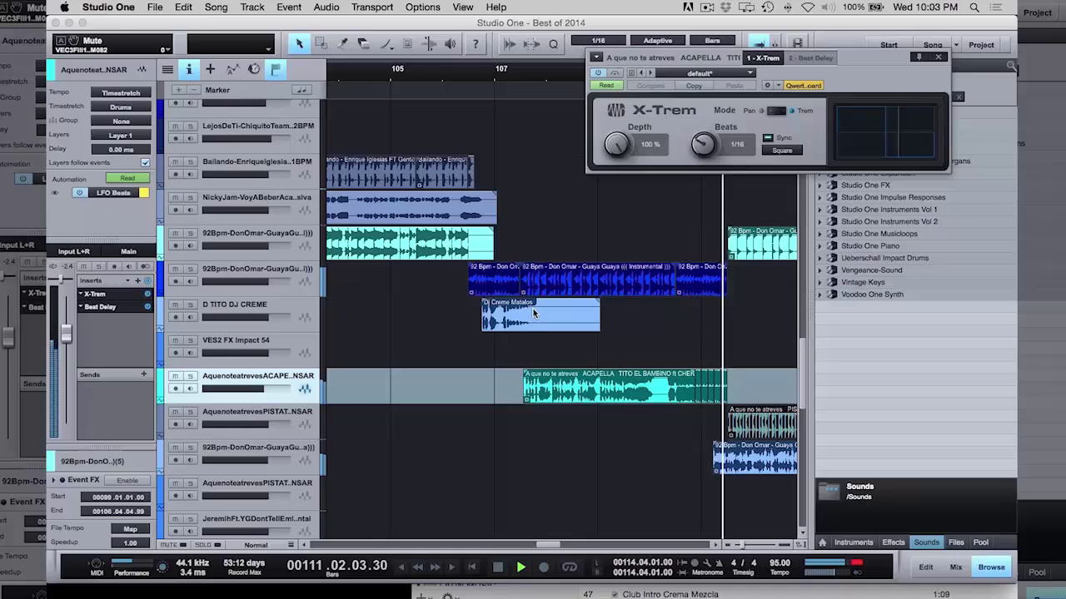
{"action": "left_click_drag", "start_coordinate": [949, 73], "coordinate": [541, 80]}
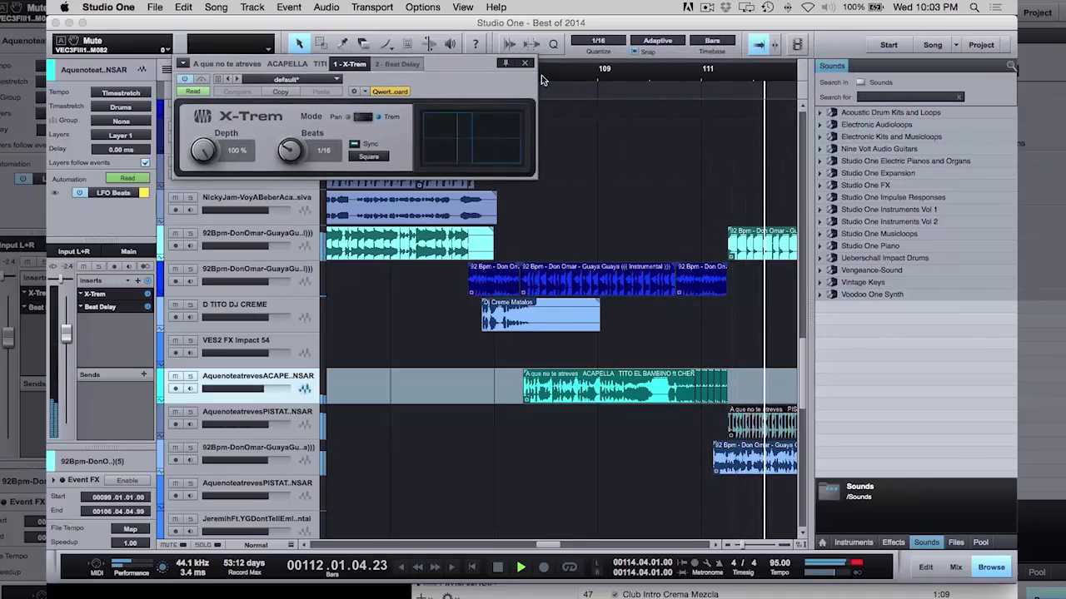
{"action": "left_click", "coordinate": [663, 79]}
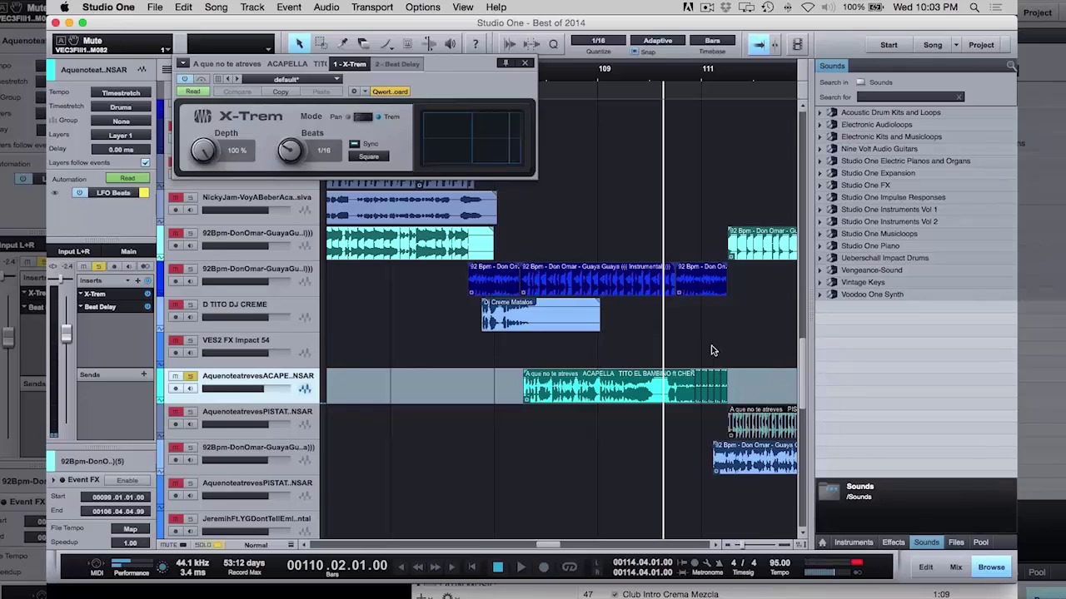
{"action": "key", "text": "e"}
{"action": "scroll", "coordinate": [731, 378], "scroll_direction": "right", "scroll_amount": 5}
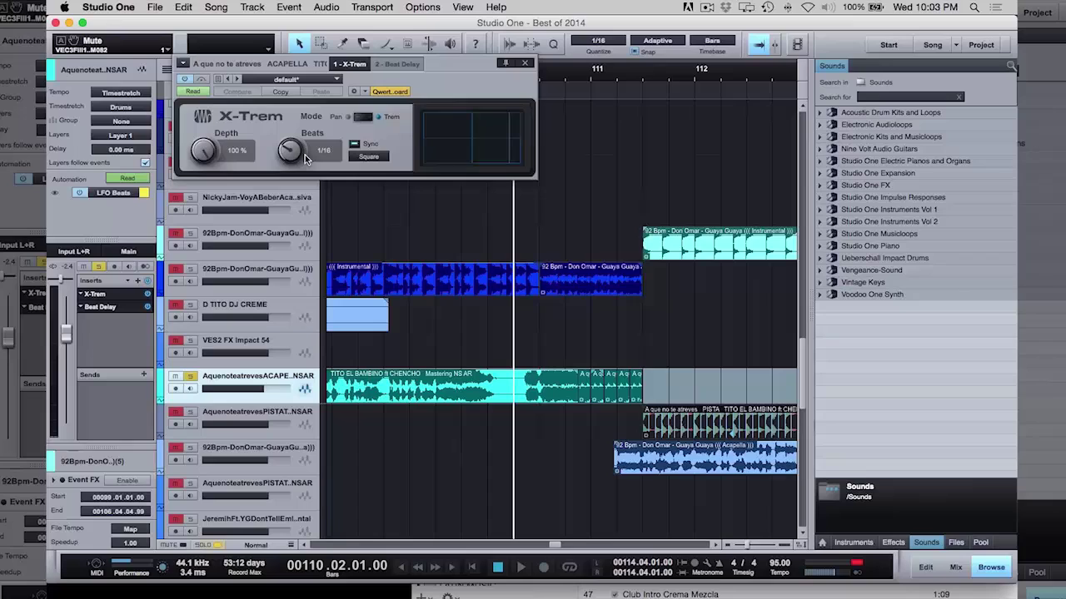
Step: Bypass X-Trem to compare the acapella by ear, then show automation lanes
{"action": "left_click", "coordinate": [182, 80]}
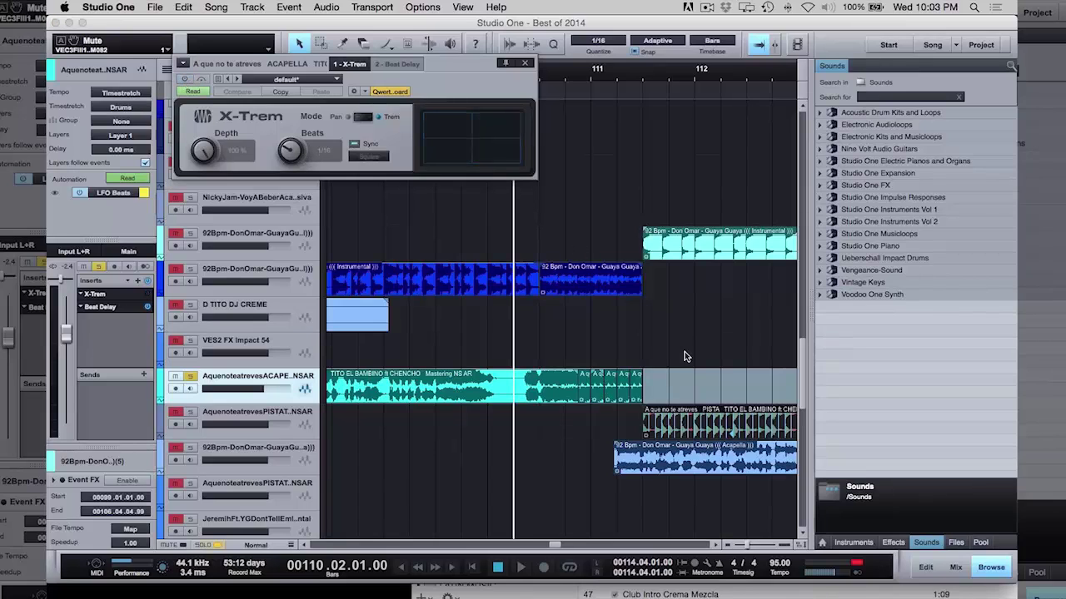
{"action": "key", "text": "space"}
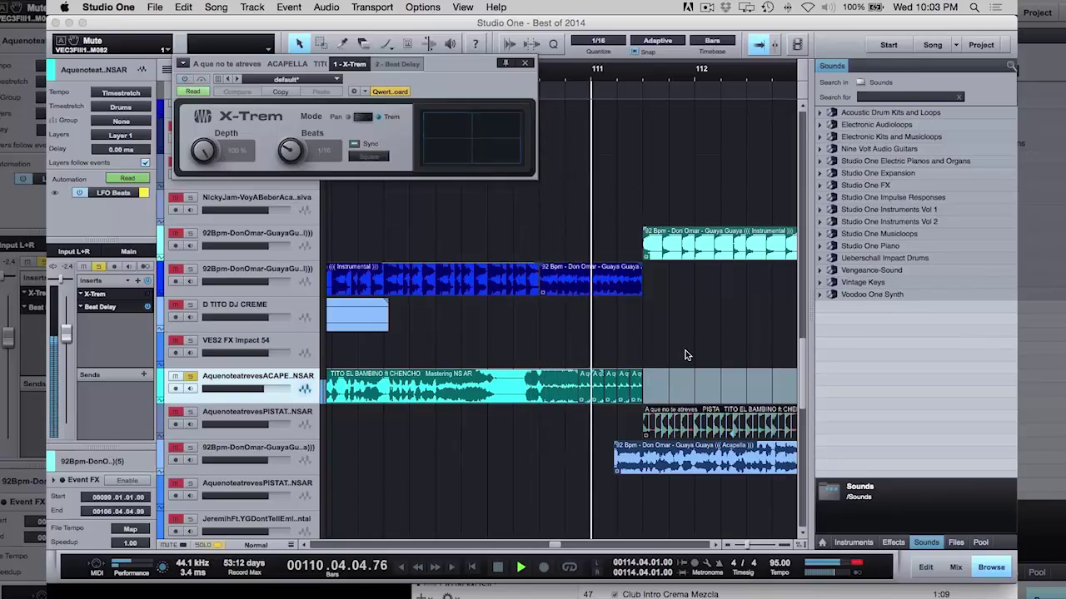
{"action": "key", "text": "space"}
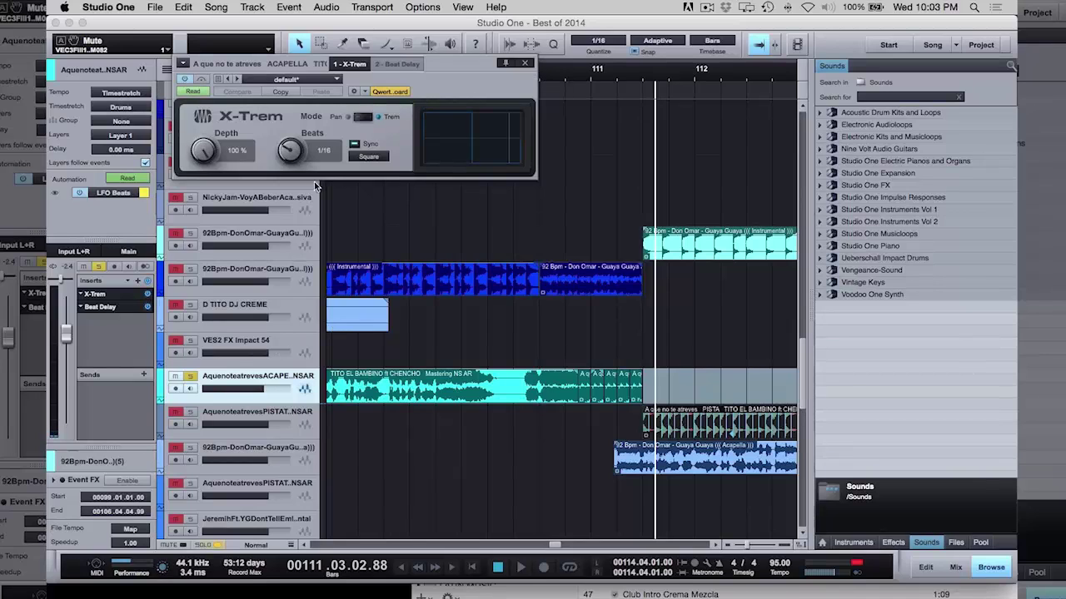
{"action": "key", "text": "a"}
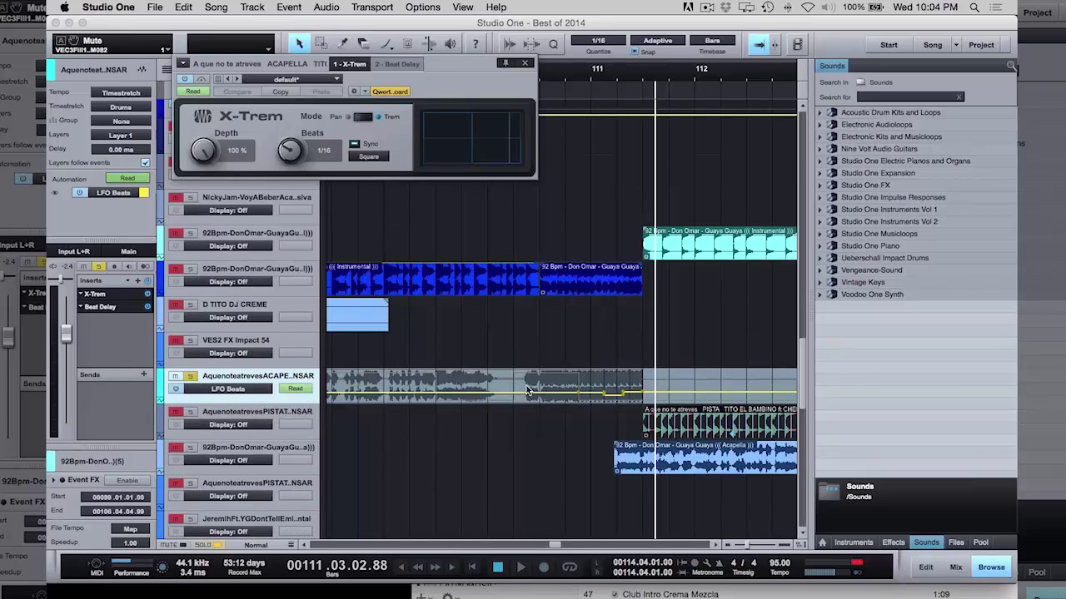
Step: Move the X-Trem window clear of bar 110 and play from bar 110
{"action": "scroll", "coordinate": [344, 190], "scroll_direction": "left", "scroll_amount": 2}
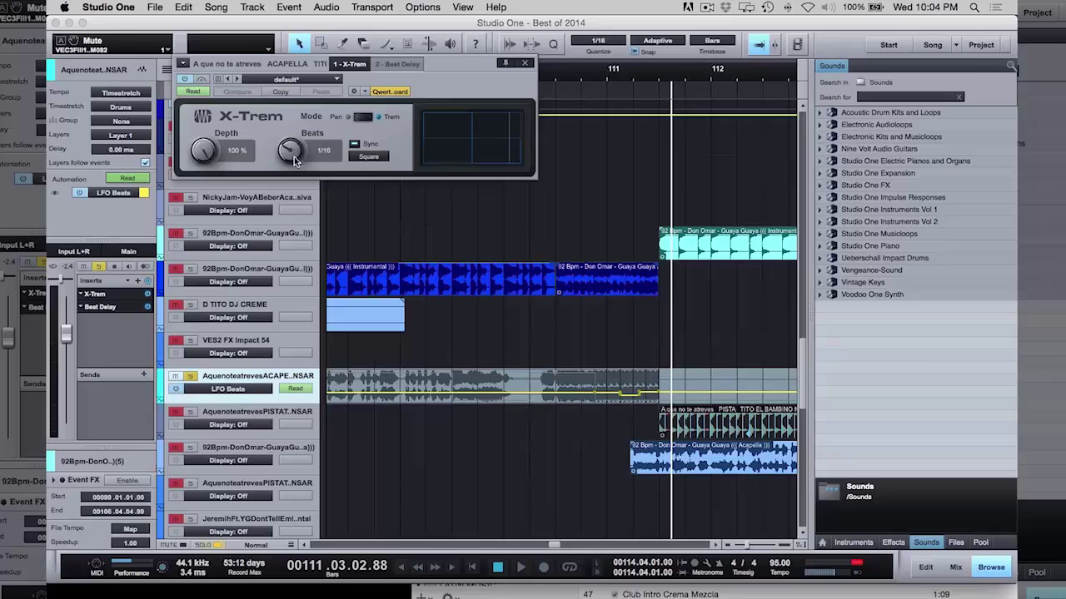
{"action": "left_click_drag", "start_coordinate": [455, 71], "coordinate": [413, 73]}
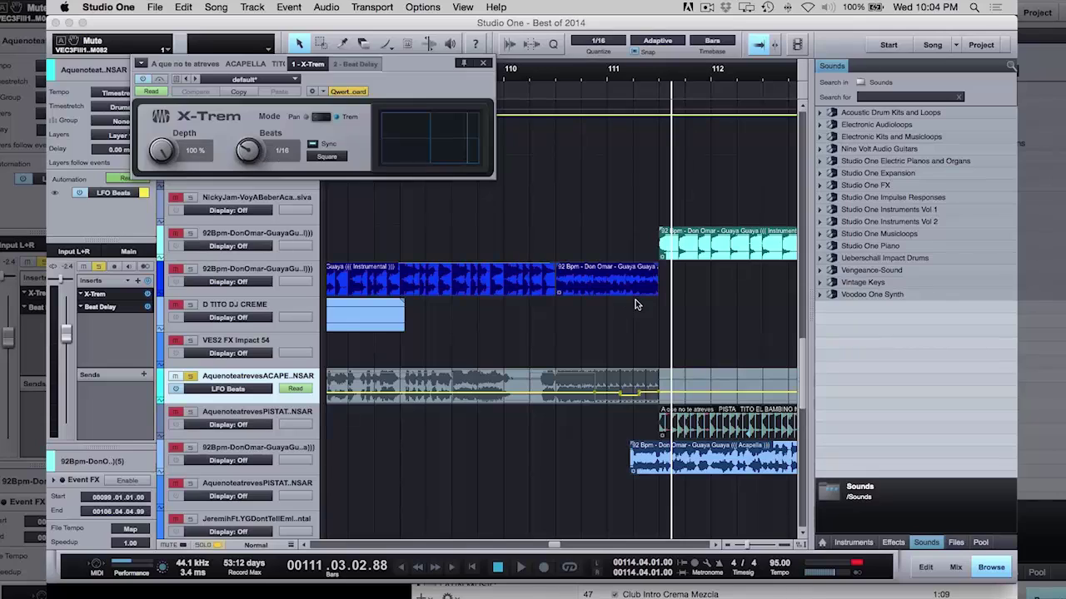
{"action": "left_click", "coordinate": [557, 80]}
{"action": "left_click", "coordinate": [581, 79]}
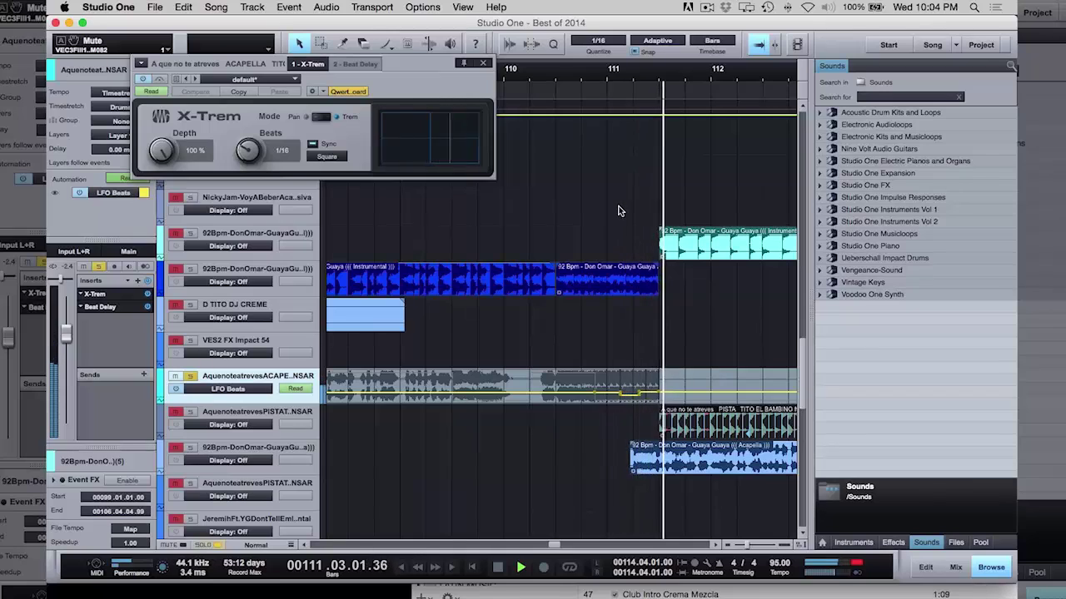
{"action": "left_click", "coordinate": [561, 75]}
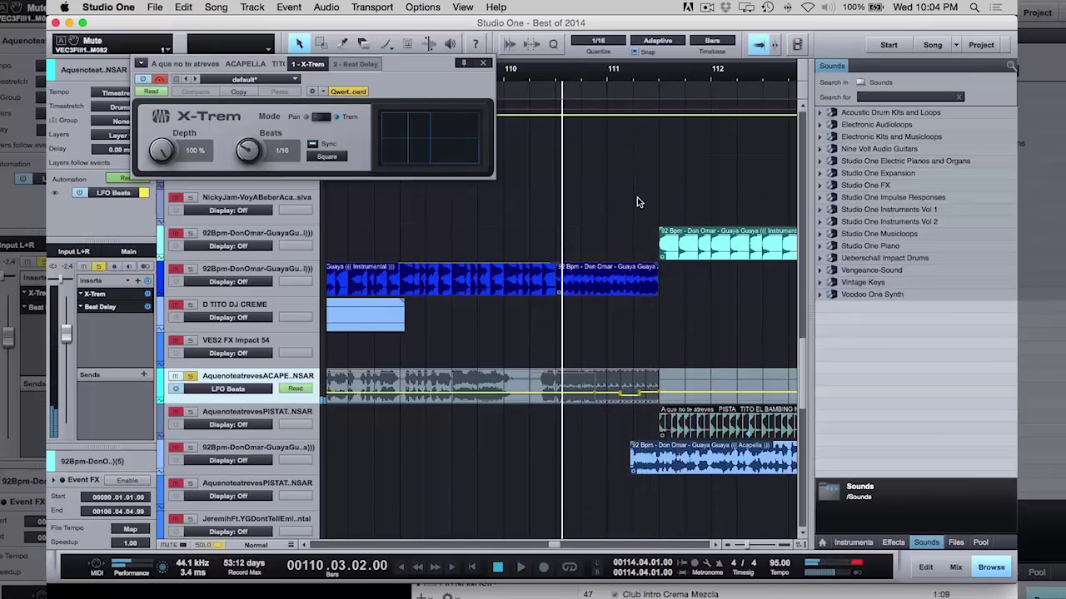
{"action": "key", "text": "space"}
Step: Replay bar 110 into bar 111, where LFO Beats switches X-Trem from 1/16 to 1/32
{"action": "key", "text": "a"}
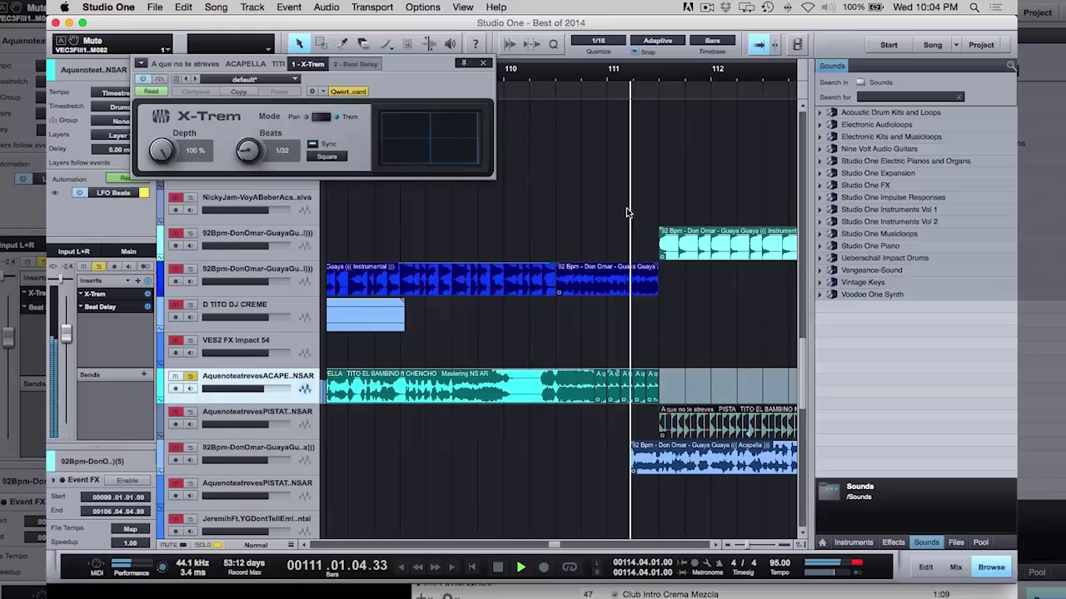
{"action": "key", "text": "a"}
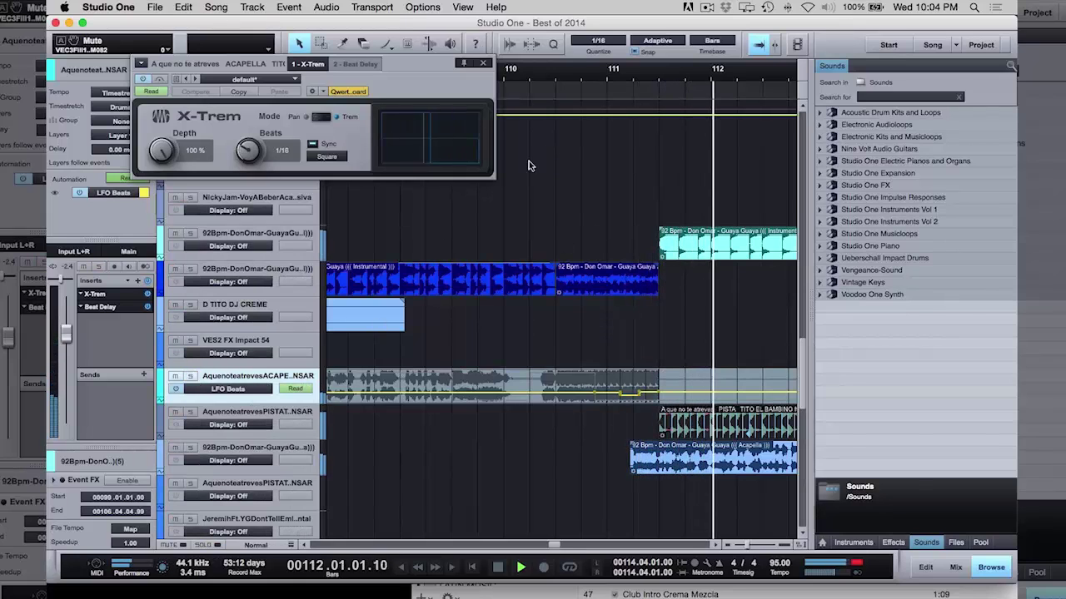
{"action": "left_click", "coordinate": [563, 97]}
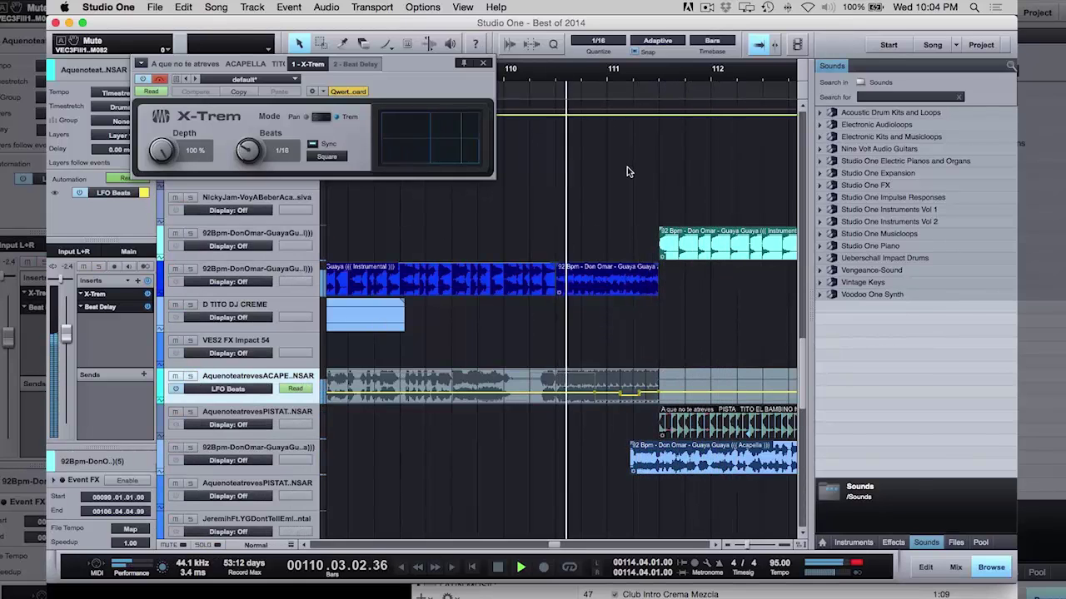
{"action": "key", "text": "space"}
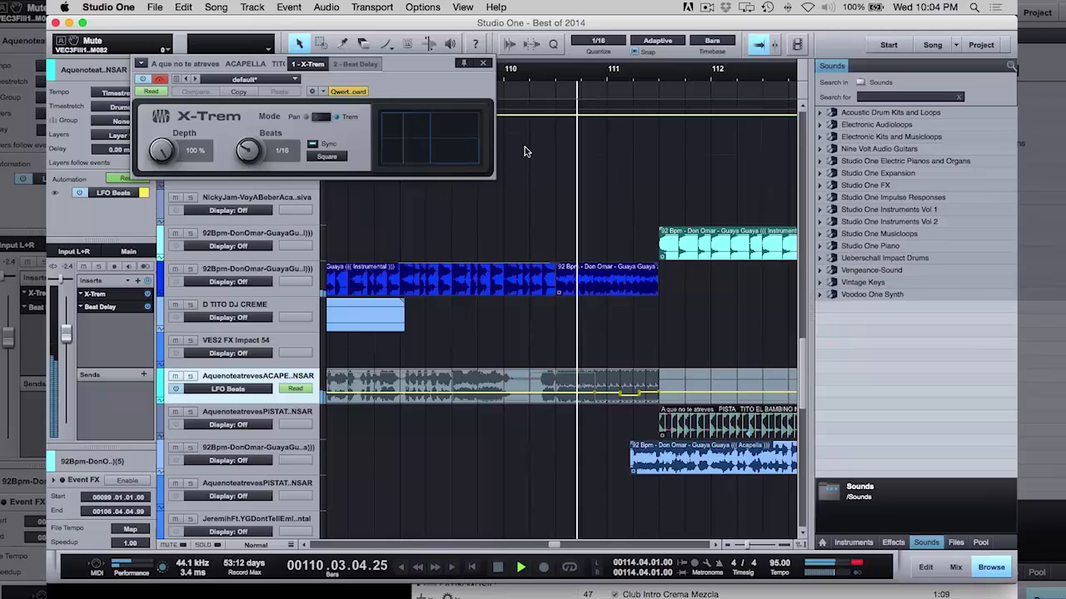
{"action": "key", "text": "space"}
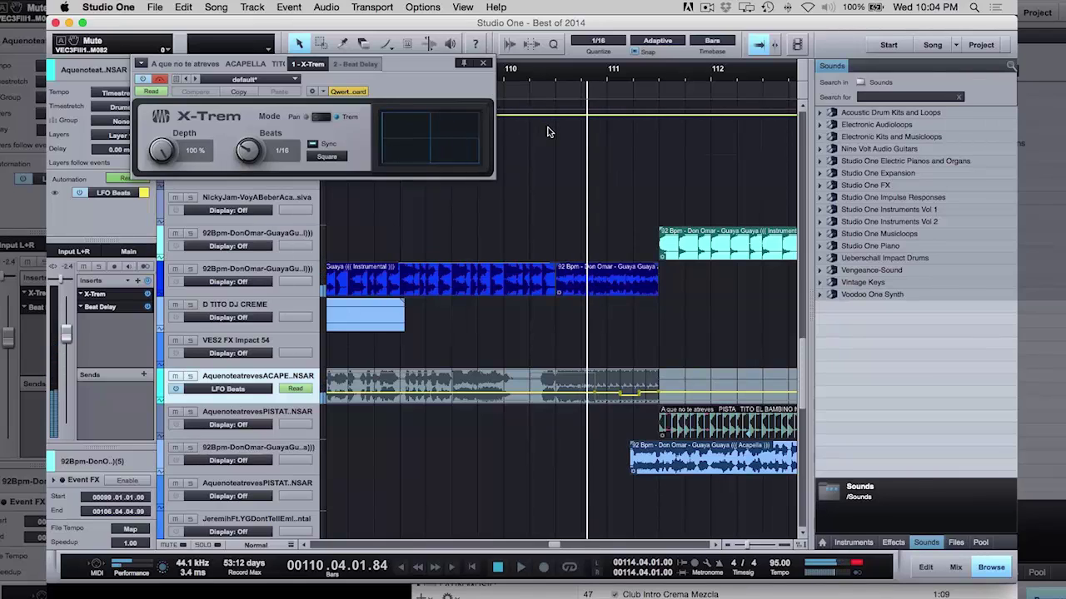
{"action": "key", "text": "space"}
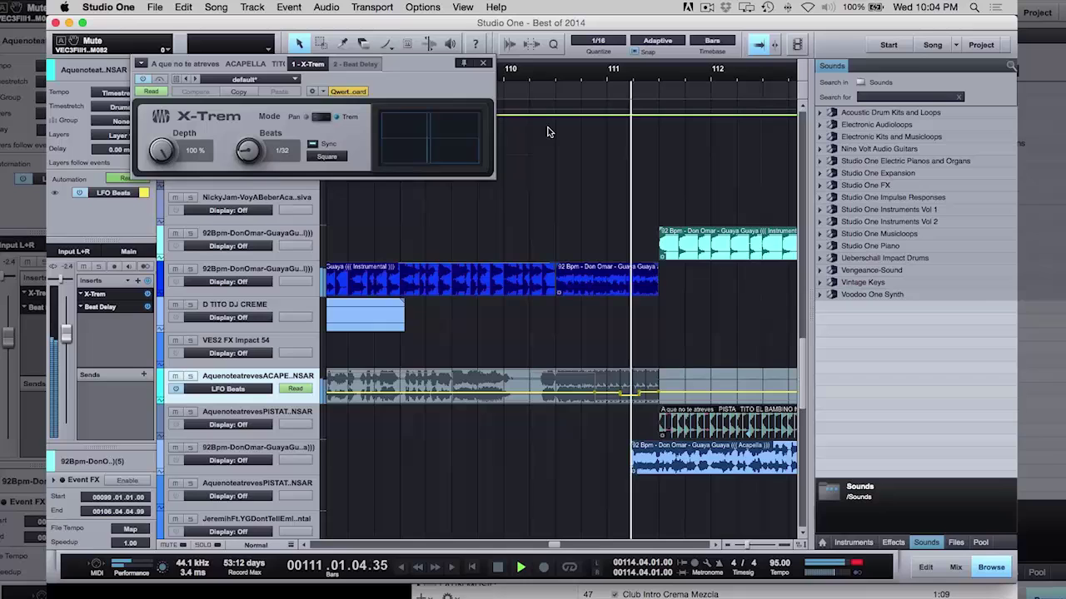
Step: Close the X-Trem window and zoom out to survey more bars and tracks
{"action": "key", "text": "super+w"}
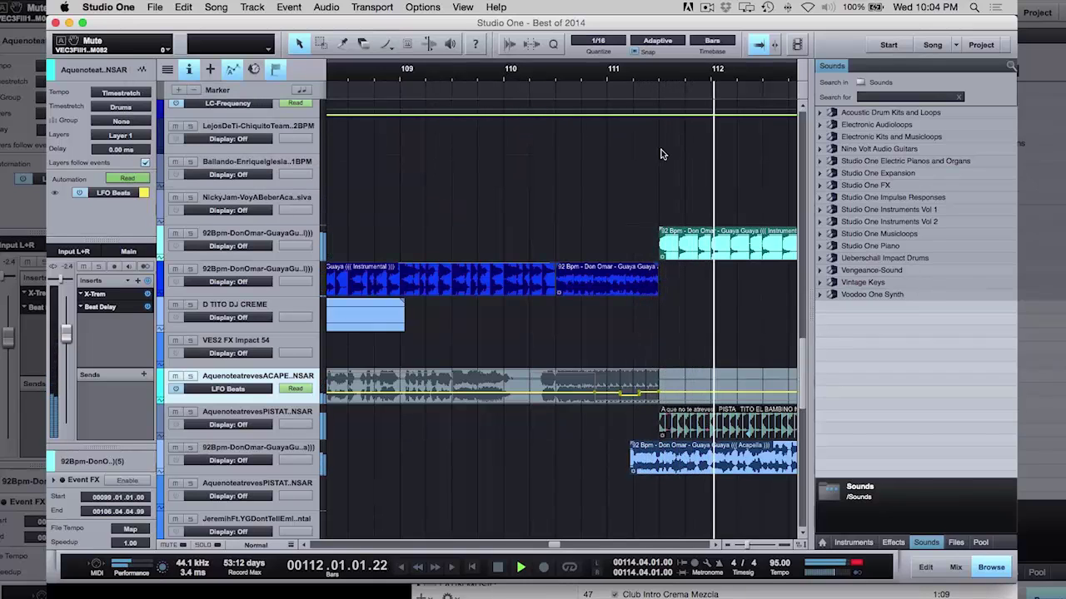
{"action": "key", "text": "w"}
{"action": "key", "text": "w"}
{"action": "key", "text": "w"}
{"action": "key", "text": "w"}
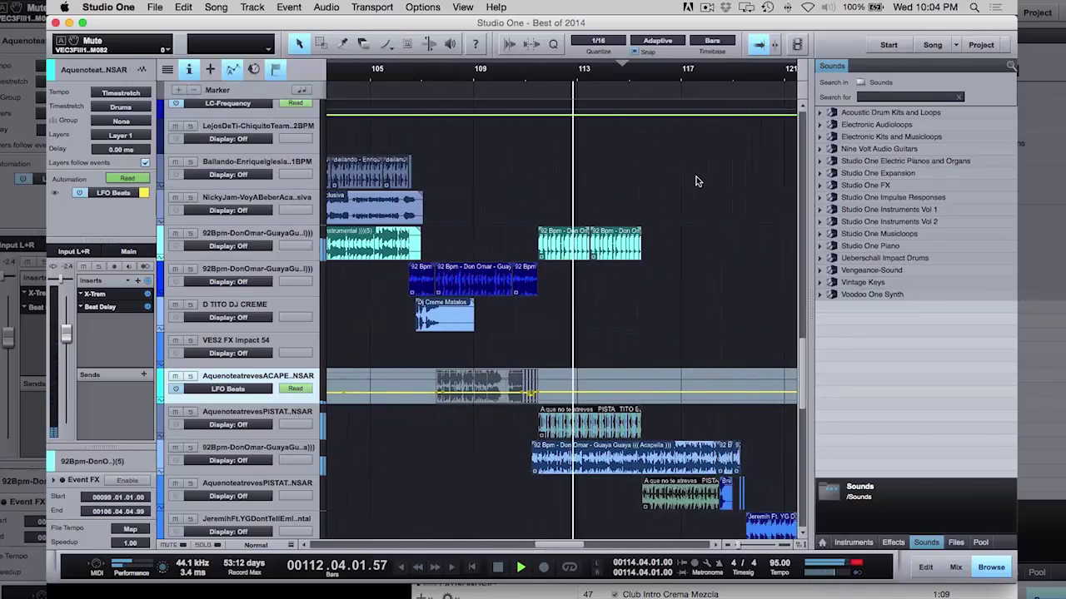
{"action": "scroll", "coordinate": [696, 180], "scroll_direction": "down", "scroll_amount": 4}
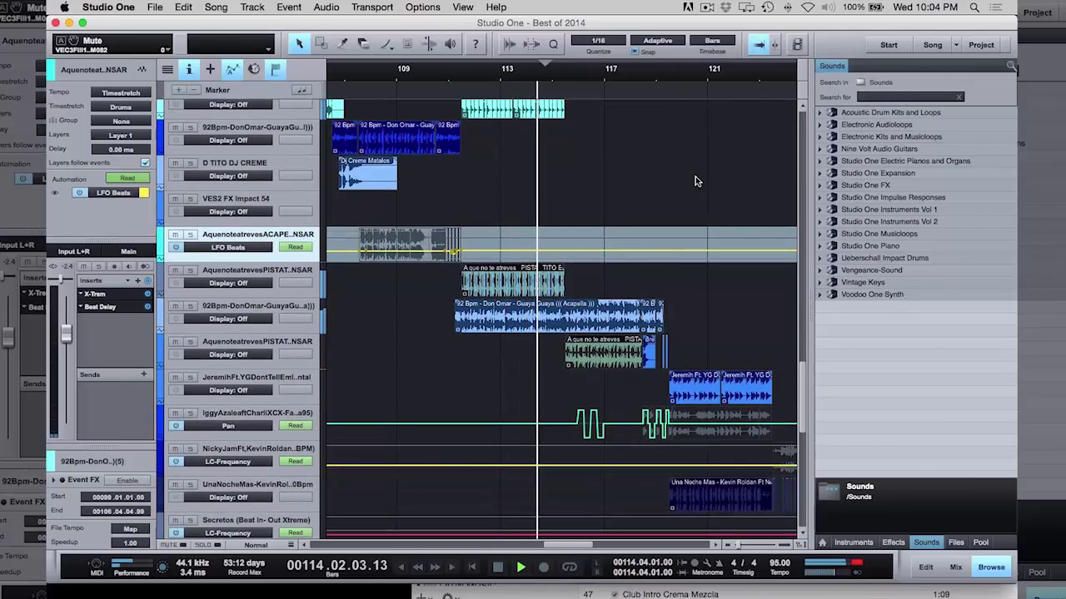
{"action": "scroll", "coordinate": [695, 181], "scroll_direction": "down", "scroll_amount": 3}
{"action": "scroll", "coordinate": [695, 180], "scroll_direction": "up", "scroll_amount": 1}
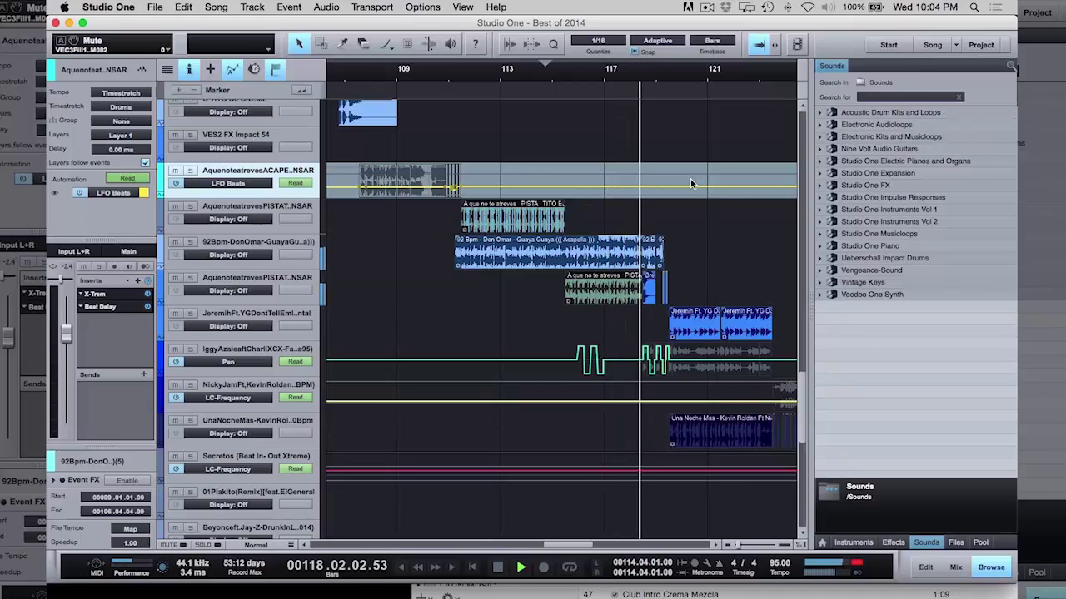
Step: Zoom in on bars 113–121 and audition the passage from bar 118 twice
{"action": "key", "text": "e"}
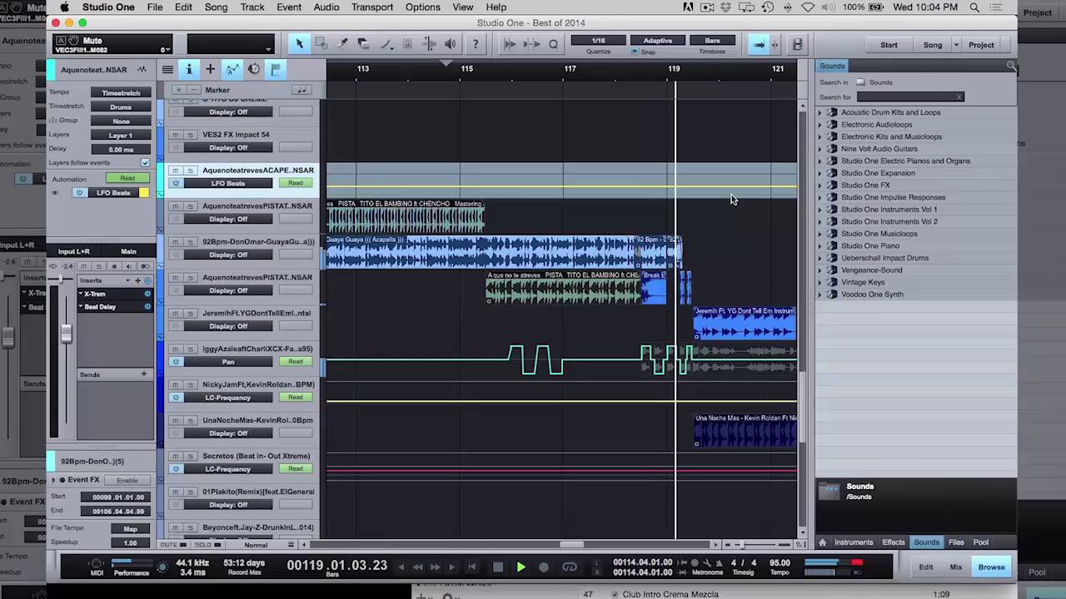
{"action": "key", "text": "space"}
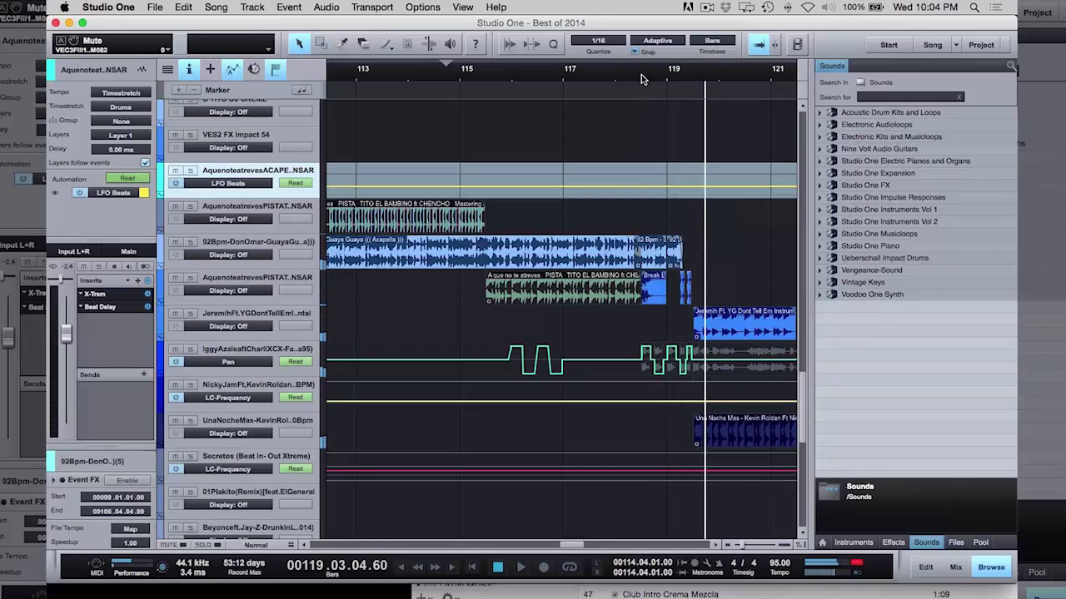
{"action": "left_click", "coordinate": [641, 78]}
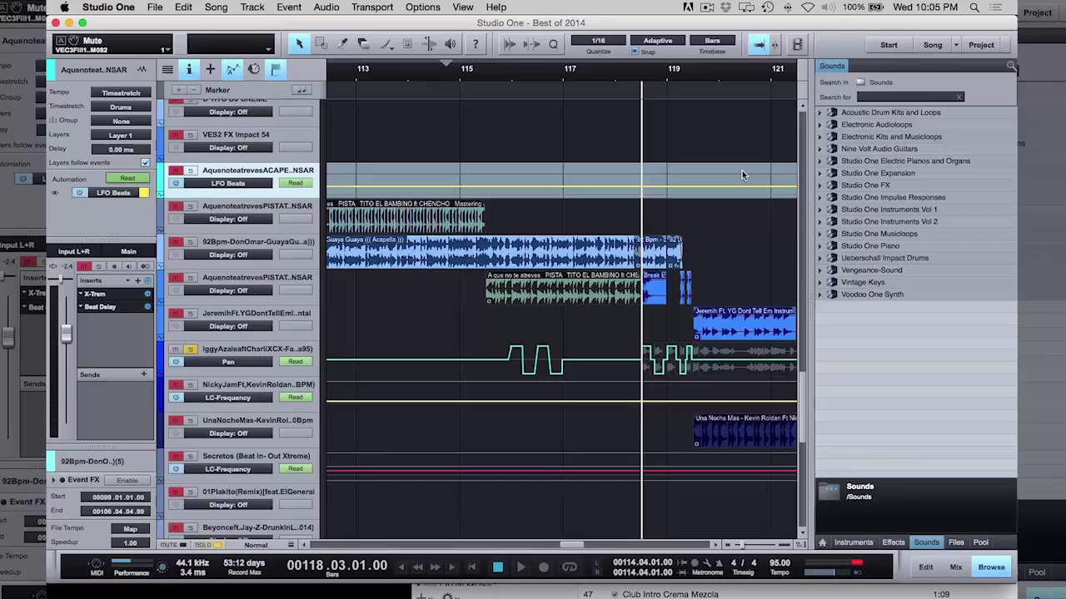
{"action": "key", "text": "space"}
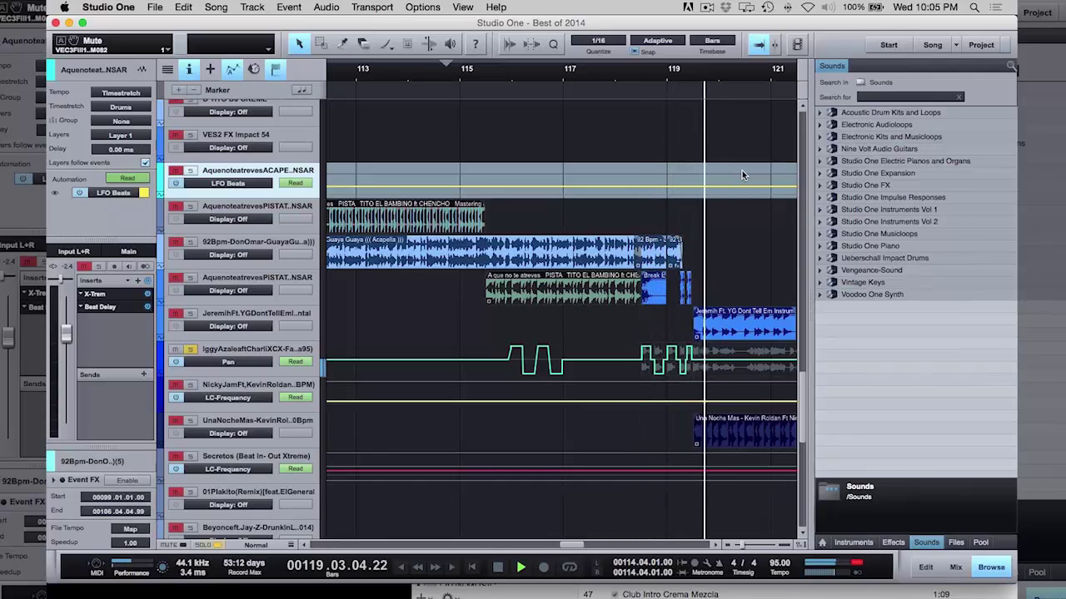
{"action": "key", "text": "space"}
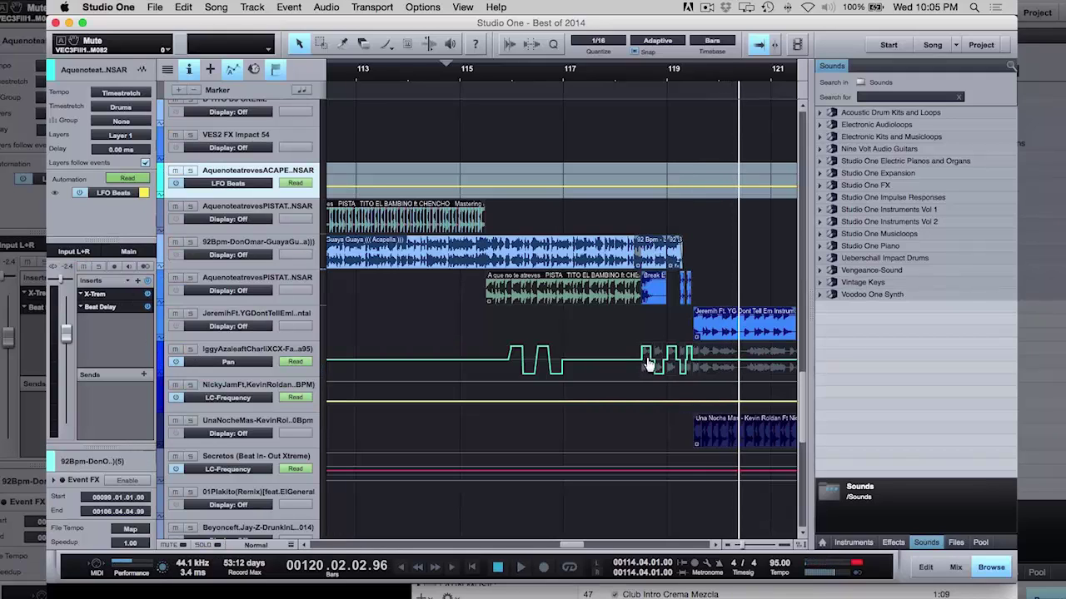
{"action": "left_click", "coordinate": [637, 73]}
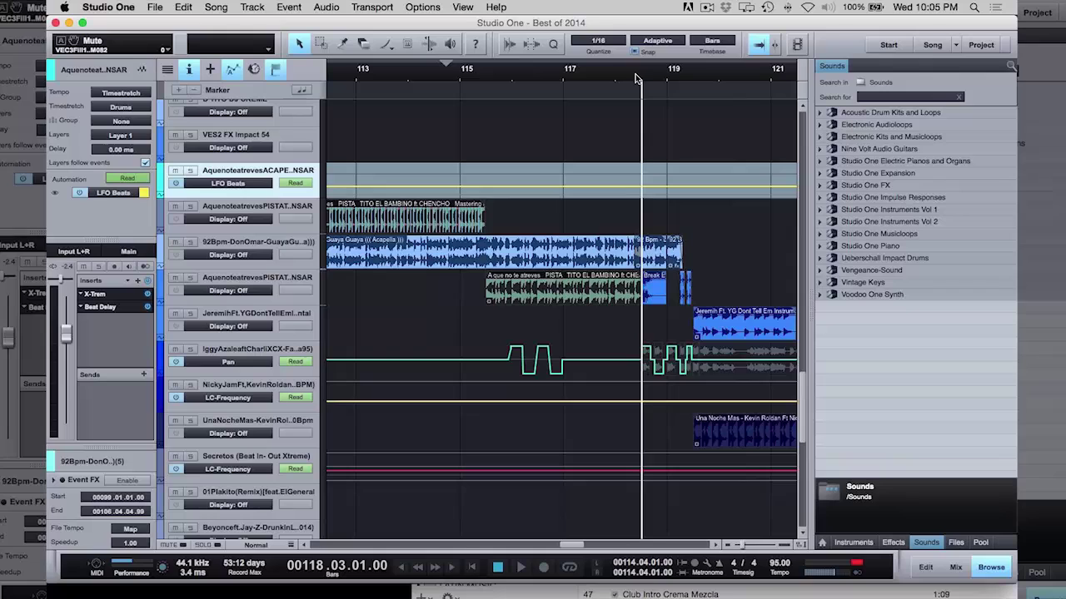
{"action": "key", "text": "space"}
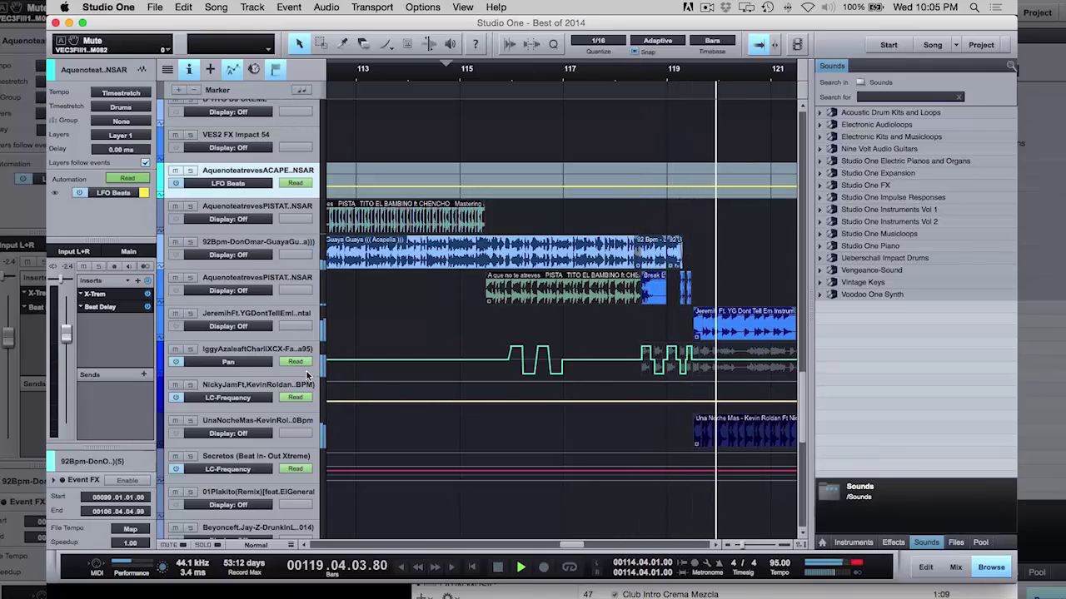
Step: Select the Iggy Azalea track and hide the automation lanes
{"action": "left_click", "coordinate": [616, 358]}
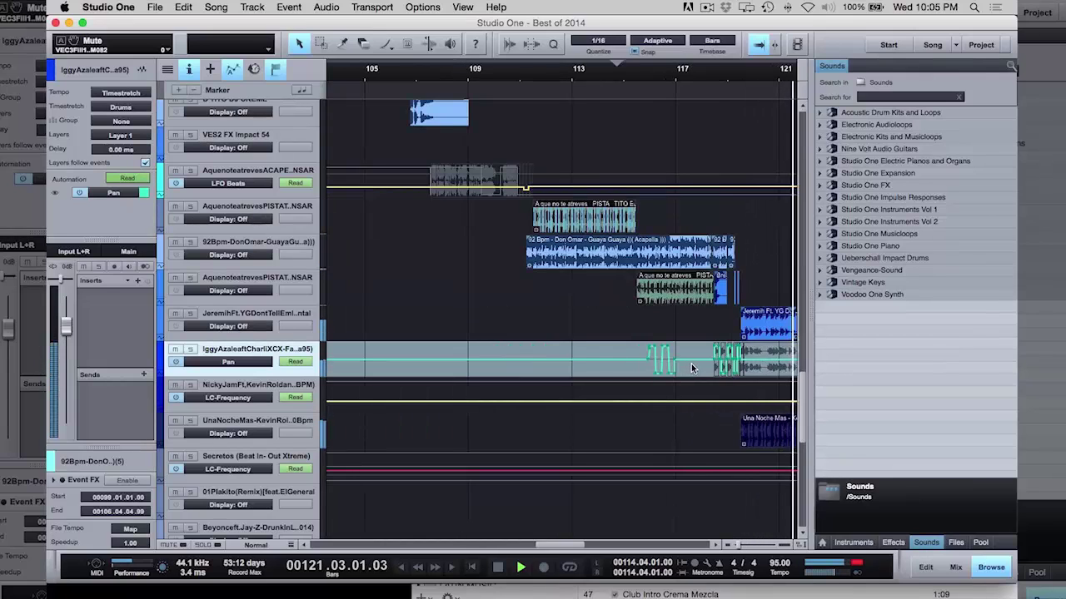
{"action": "scroll", "coordinate": [691, 364], "scroll_direction": "down", "scroll_amount": 3}
{"action": "scroll", "coordinate": [685, 366], "scroll_direction": "right", "scroll_amount": 2}
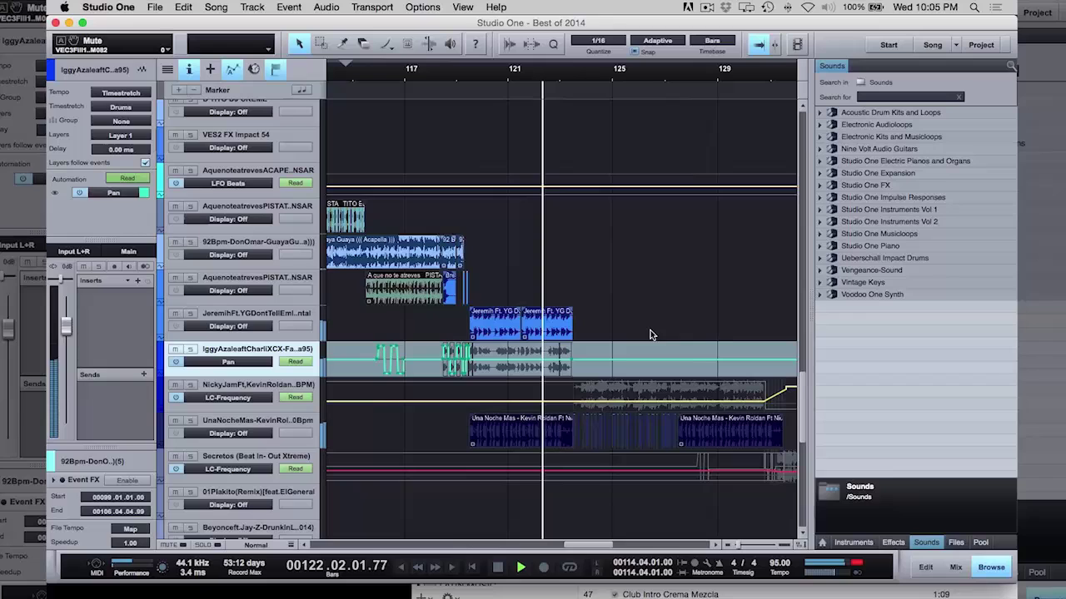
{"action": "scroll", "coordinate": [645, 321], "scroll_direction": "down", "scroll_amount": 1}
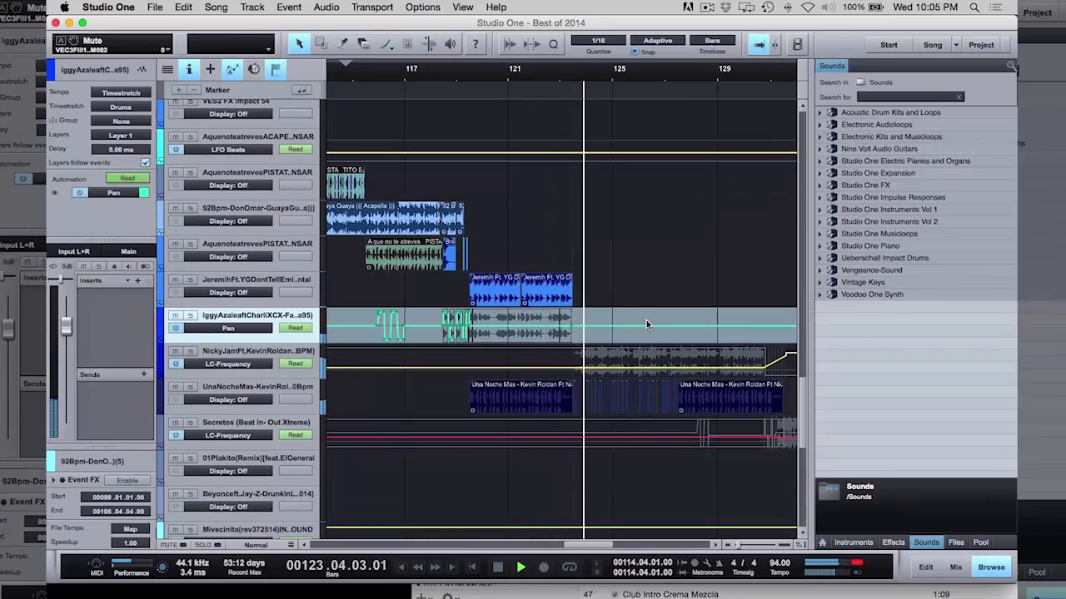
{"action": "key", "text": "a"}
{"action": "scroll", "coordinate": [681, 329], "scroll_direction": "right", "scroll_amount": 1}
{"action": "scroll", "coordinate": [682, 329], "scroll_direction": "right", "scroll_amount": 3}
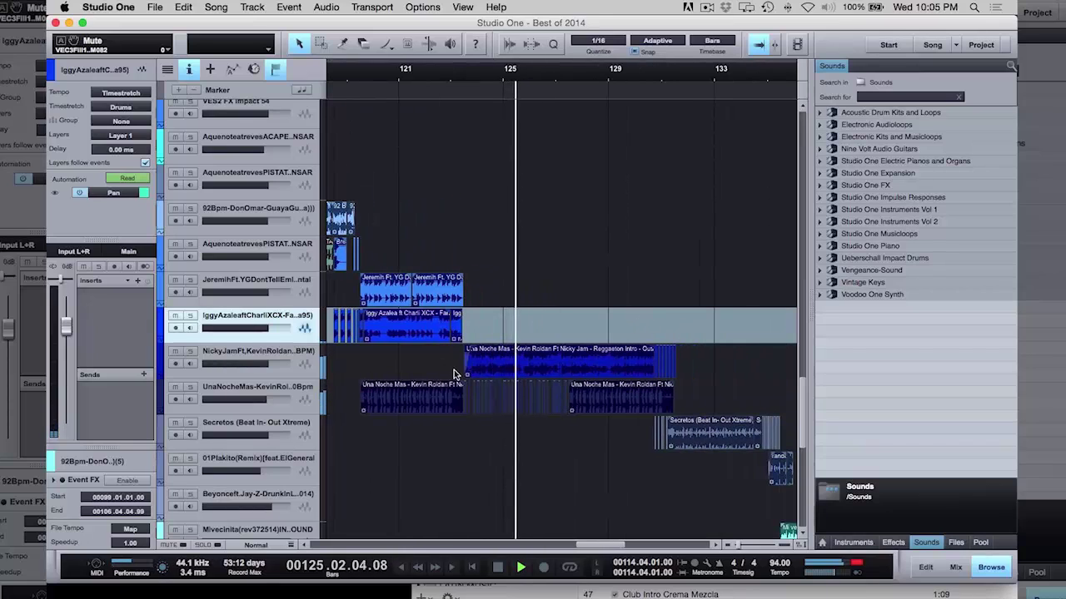
Step: Solo the UnaNocheMas track and play it from bar 123 zoomed in
{"action": "left_click", "coordinate": [190, 388]}
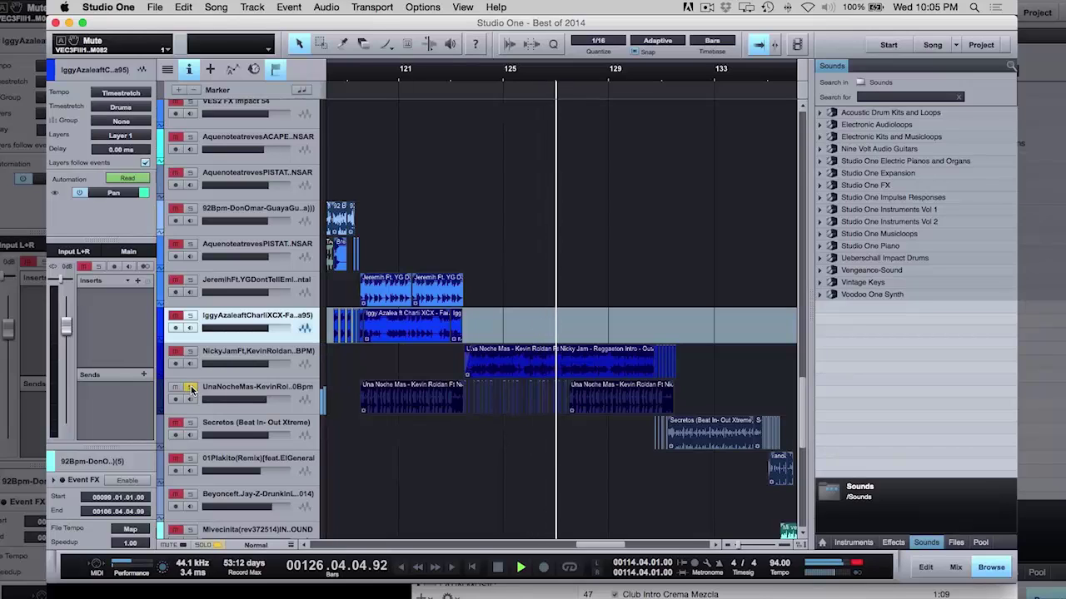
{"action": "key", "text": "e"}
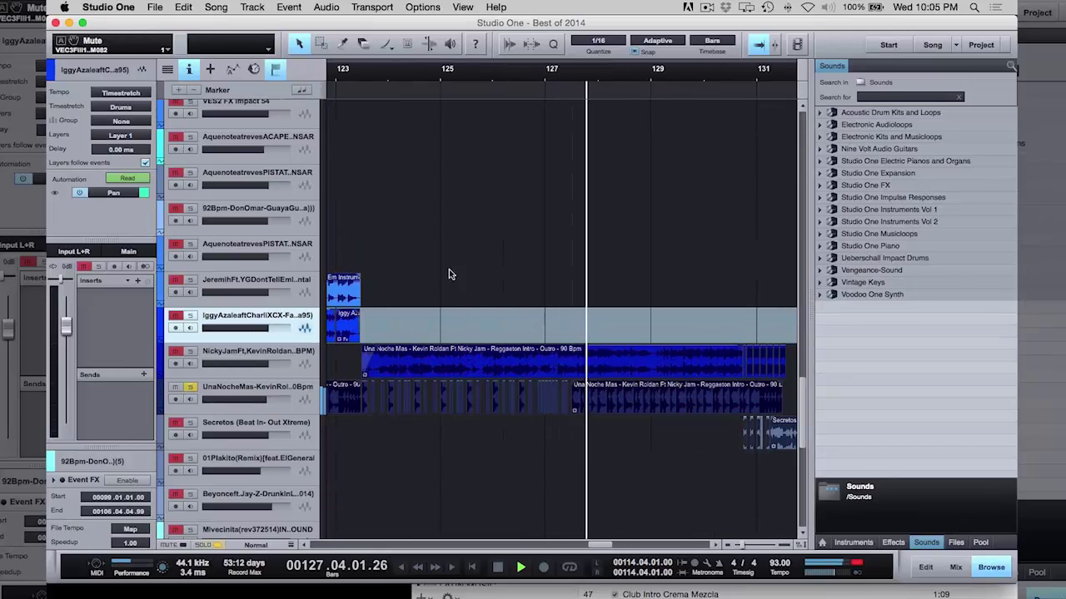
{"action": "key", "text": "space"}
{"action": "key", "text": "e"}
{"action": "key", "text": "e"}
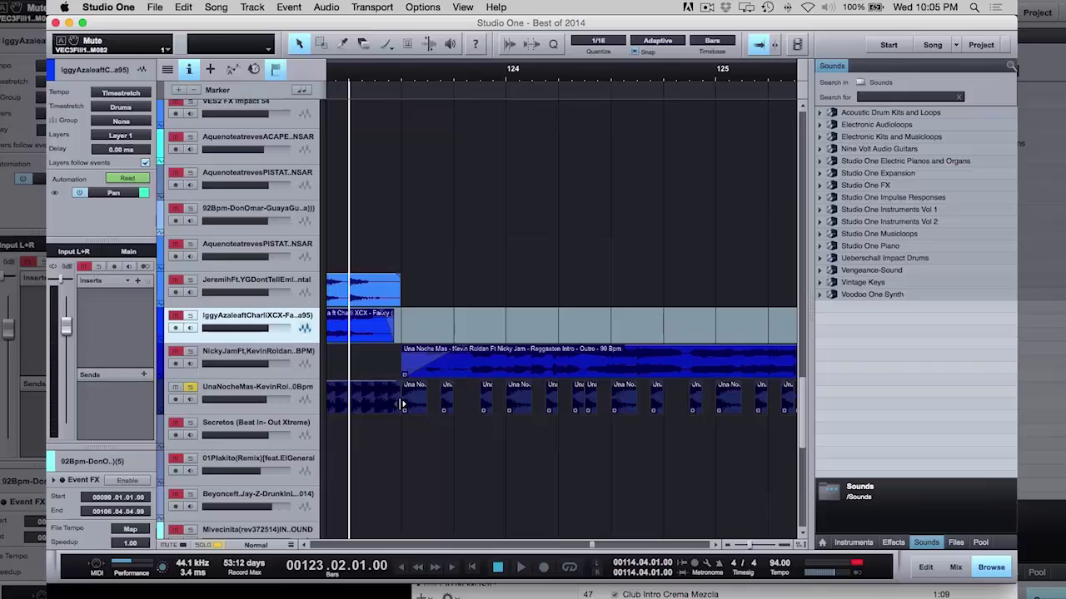
{"action": "key", "text": "space"}
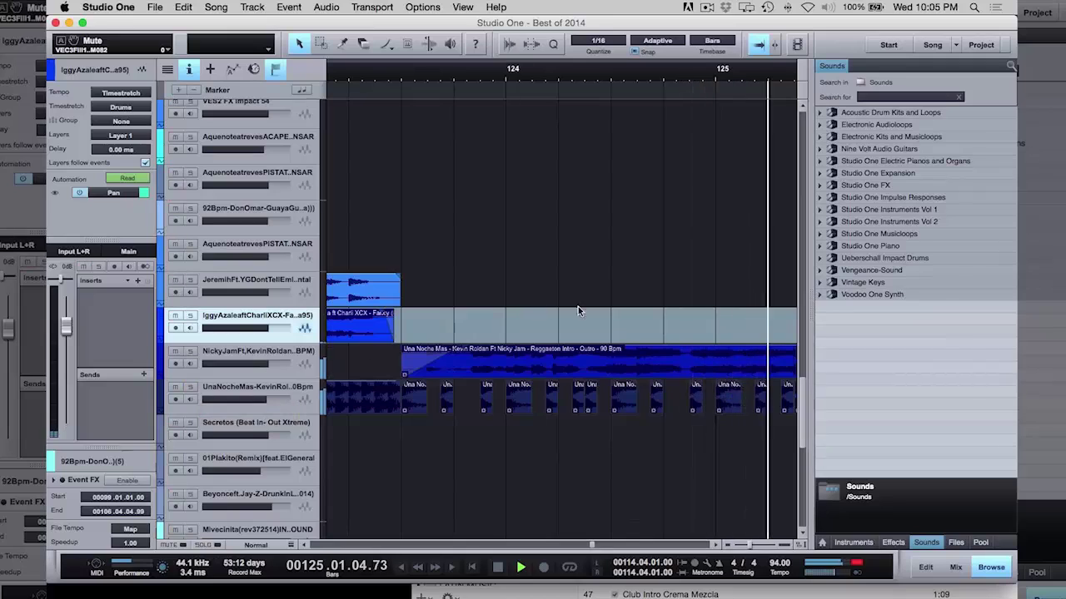
{"action": "key", "text": "w"}
{"action": "key", "text": "w"}
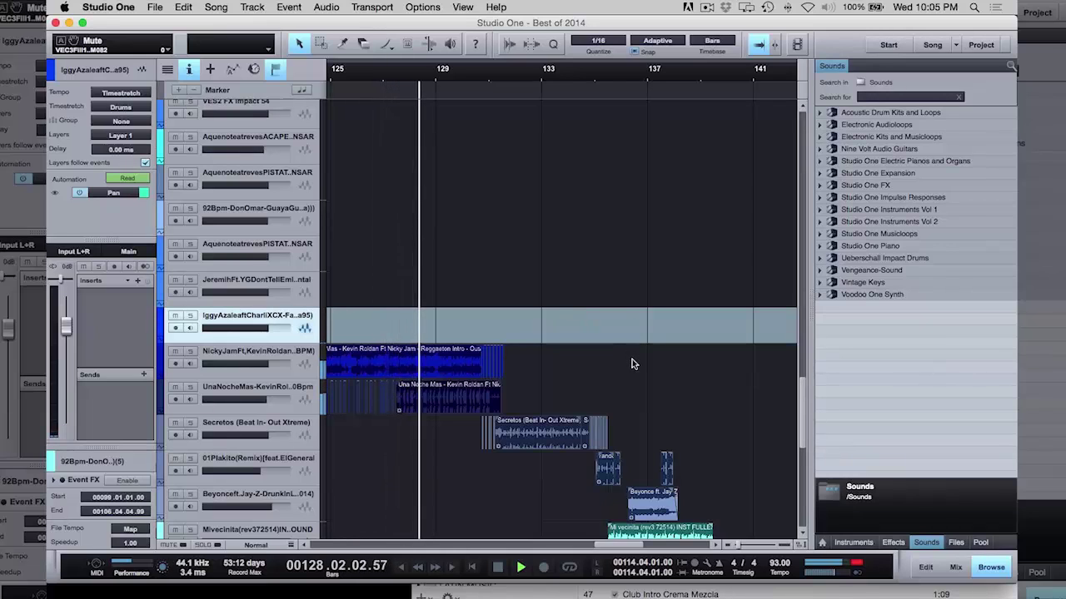
Step: Scroll down to the later tracks and inspect the transition near bar 135
{"action": "scroll", "coordinate": [633, 361], "scroll_direction": "down", "scroll_amount": 3}
{"action": "scroll", "coordinate": [633, 364], "scroll_direction": "down", "scroll_amount": 2}
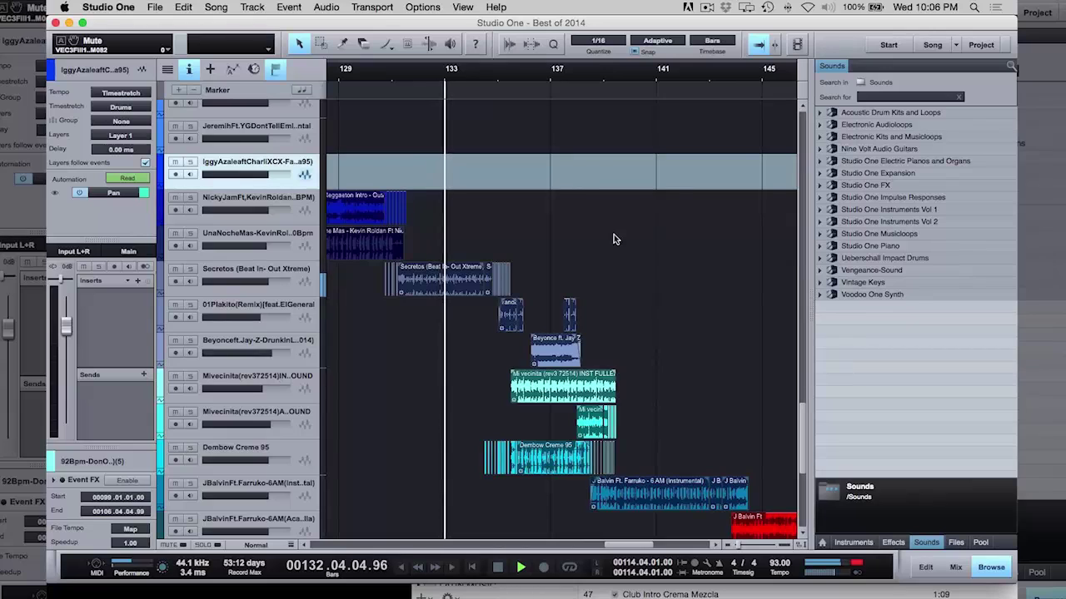
{"action": "scroll", "coordinate": [613, 239], "scroll_direction": "down", "scroll_amount": 3}
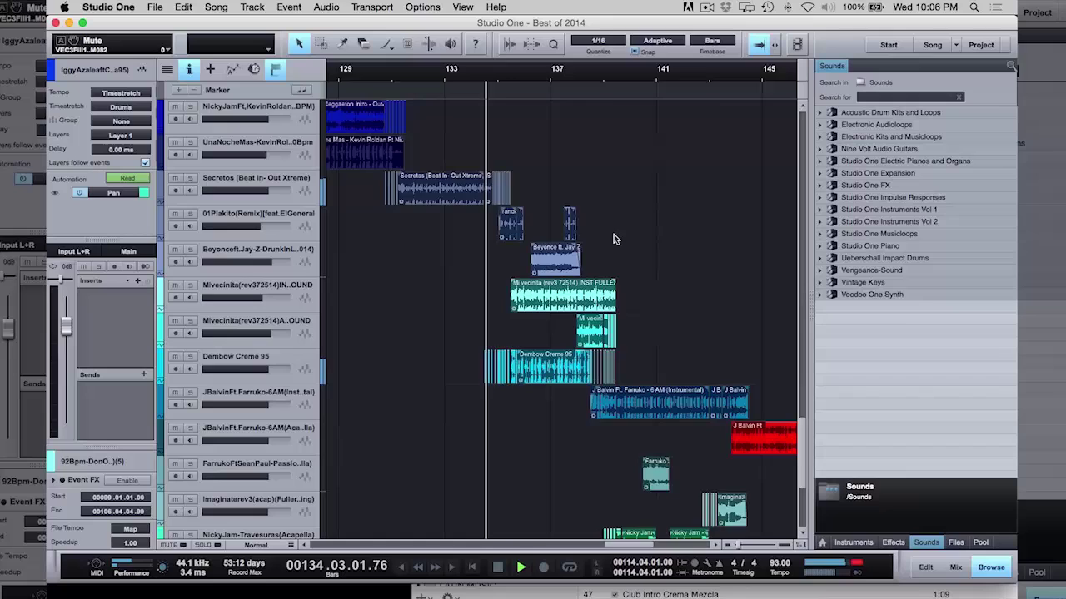
{"action": "key", "text": "e"}
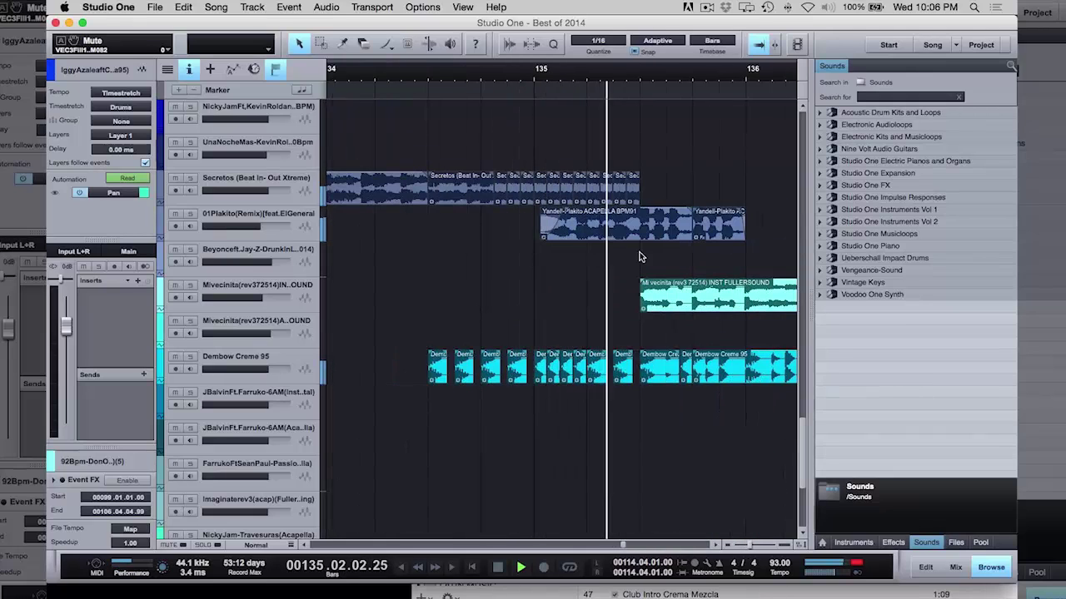
{"action": "key", "text": "w"}
{"action": "key", "text": "w"}
{"action": "key", "text": "w"}
{"action": "key", "text": "w"}
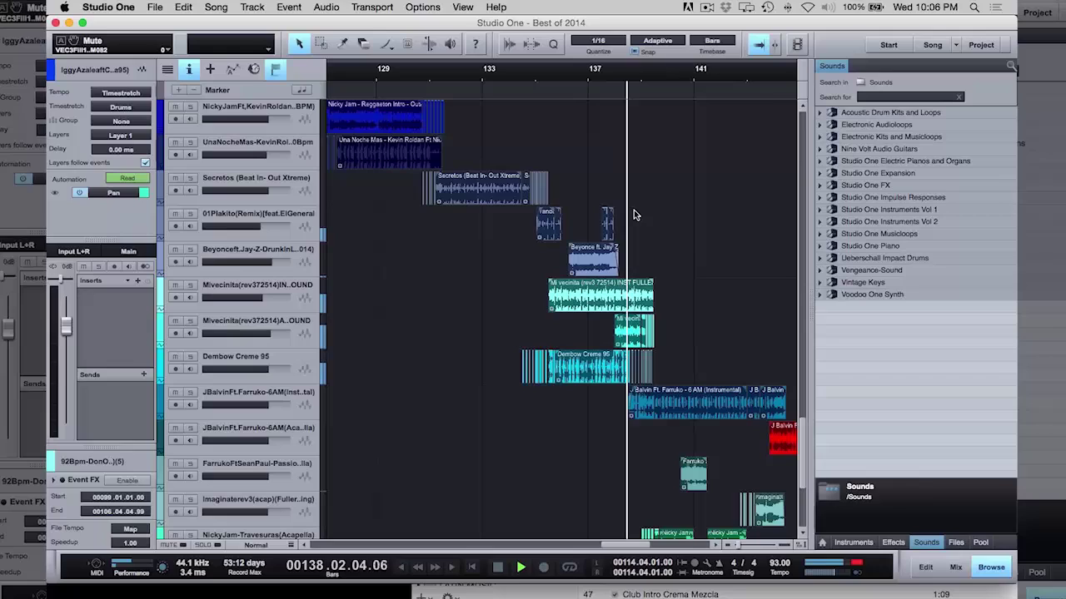
{"action": "right_click", "coordinate": [582, 256]}
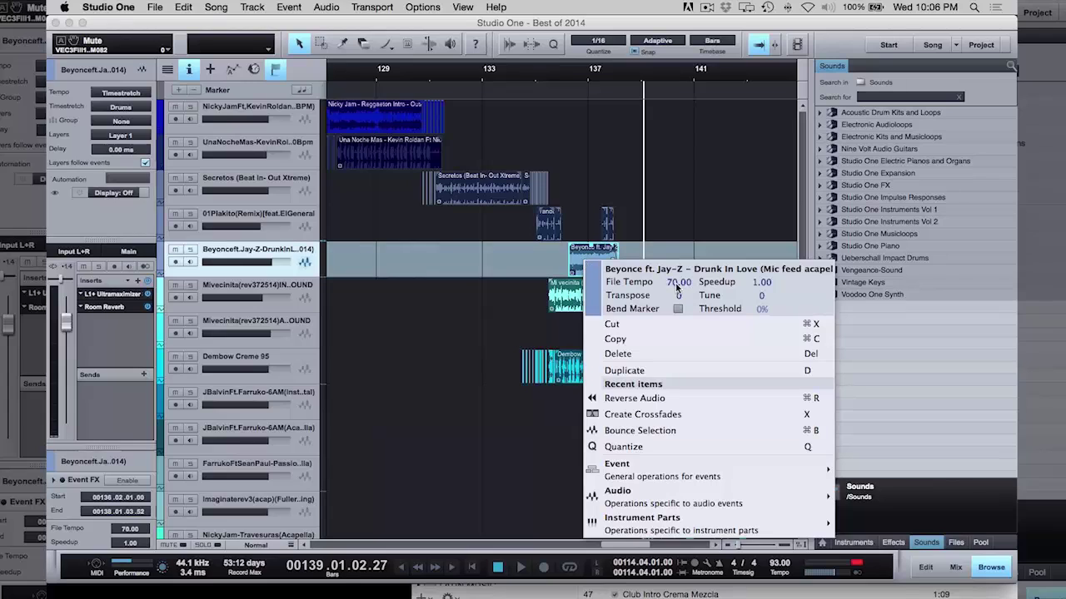
{"action": "left_click", "coordinate": [605, 181]}
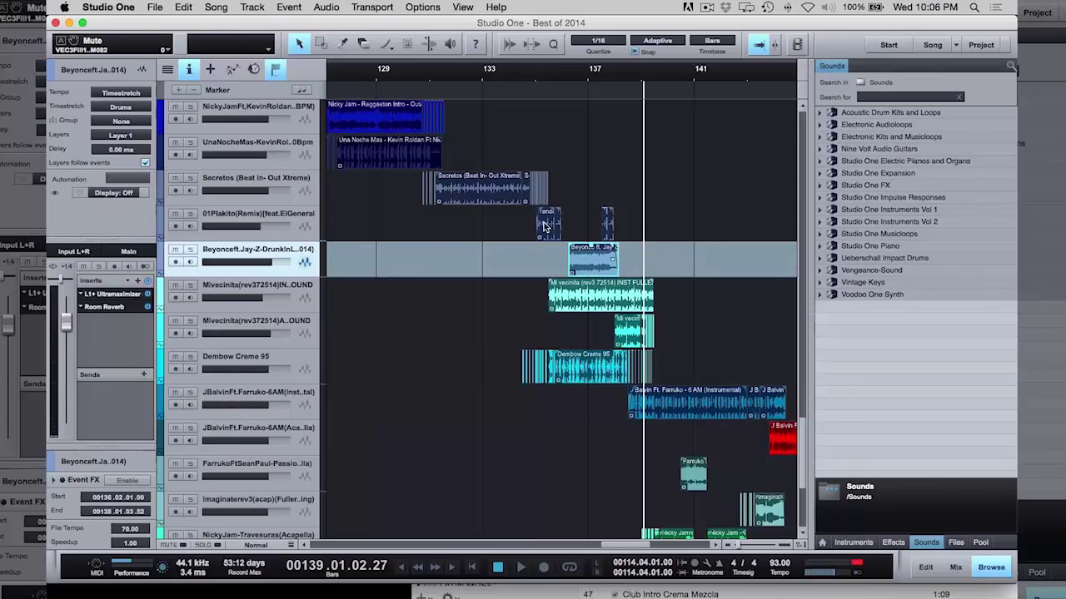
{"action": "right_click", "coordinate": [544, 227]}
{"action": "left_click", "coordinate": [594, 185]}
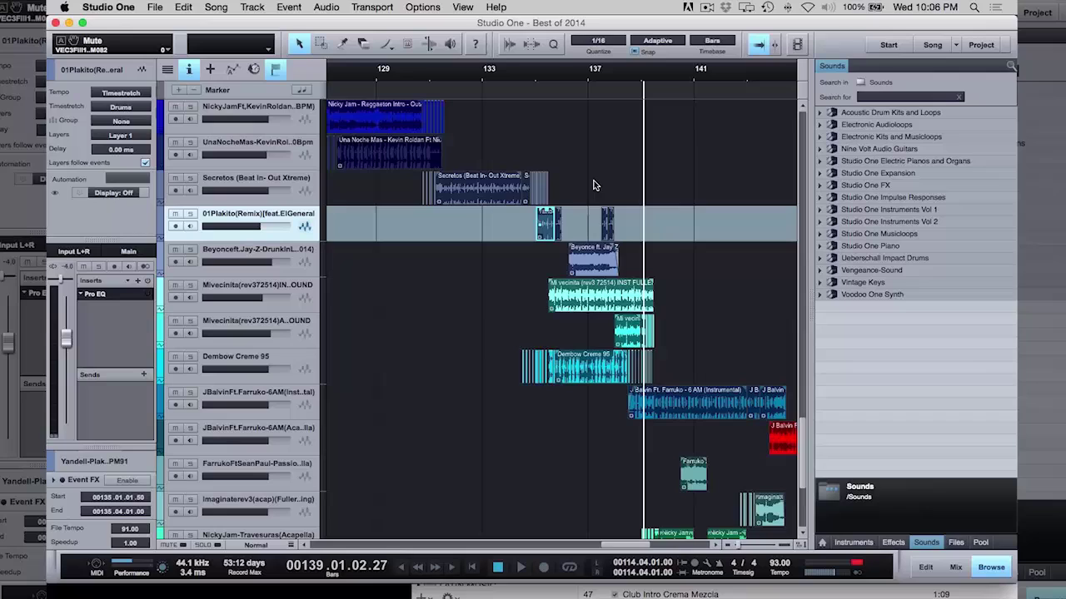
{"action": "left_click", "coordinate": [591, 292]}
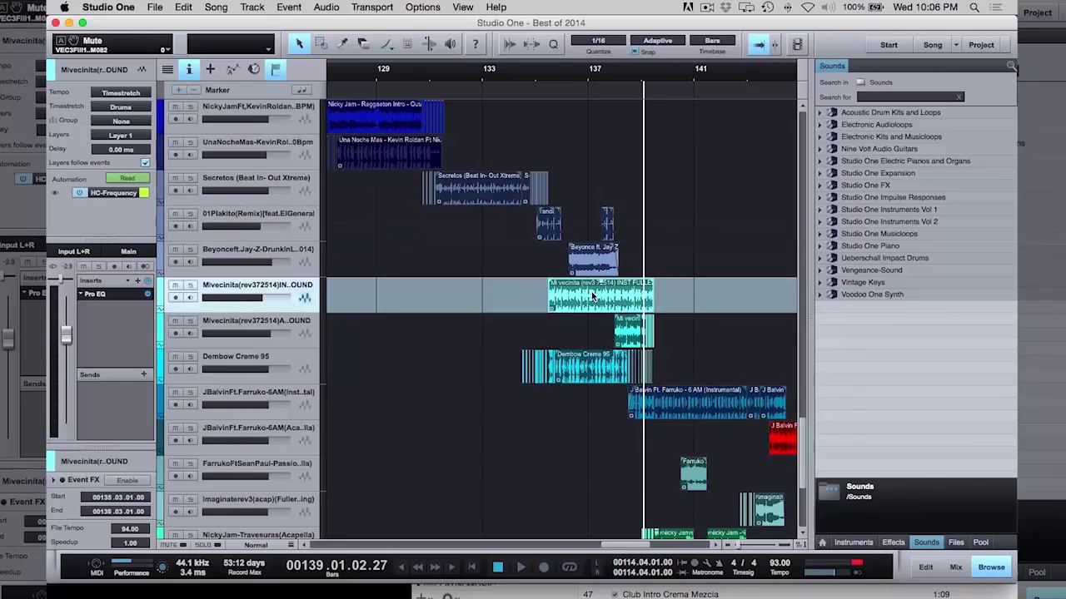
{"action": "right_click", "coordinate": [591, 291]}
{"action": "left_click", "coordinate": [598, 170]}
Step: Play the mix from bar 135, scrolling right to follow the playhead
{"action": "left_click", "coordinate": [536, 80]}
{"action": "key", "text": "space"}
{"action": "scroll", "coordinate": [719, 174], "scroll_direction": "down", "scroll_amount": 3}
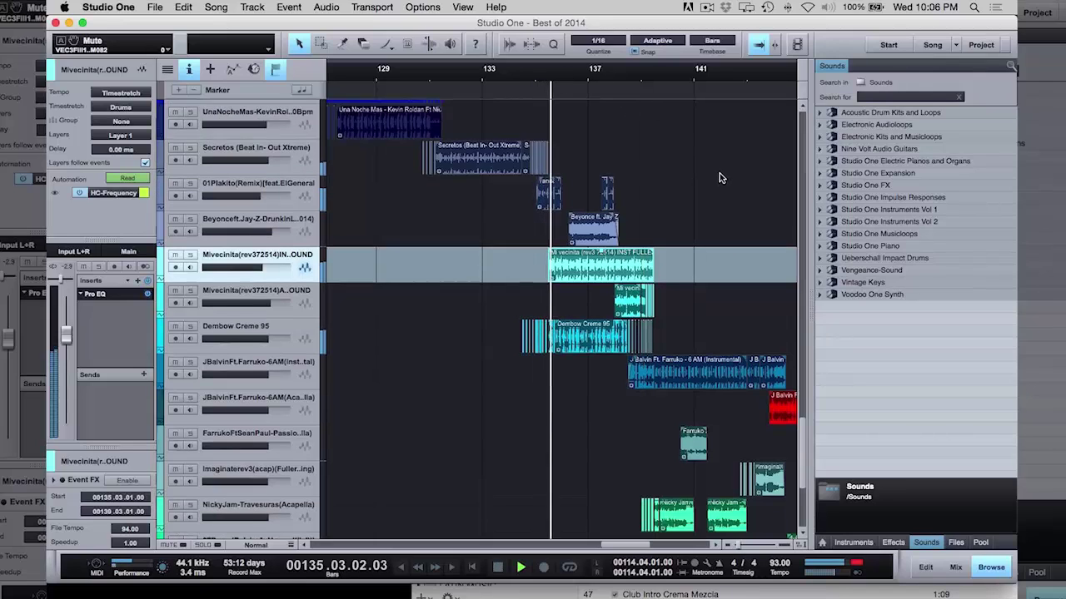
{"action": "scroll", "coordinate": [719, 174], "scroll_direction": "right", "scroll_amount": 5}
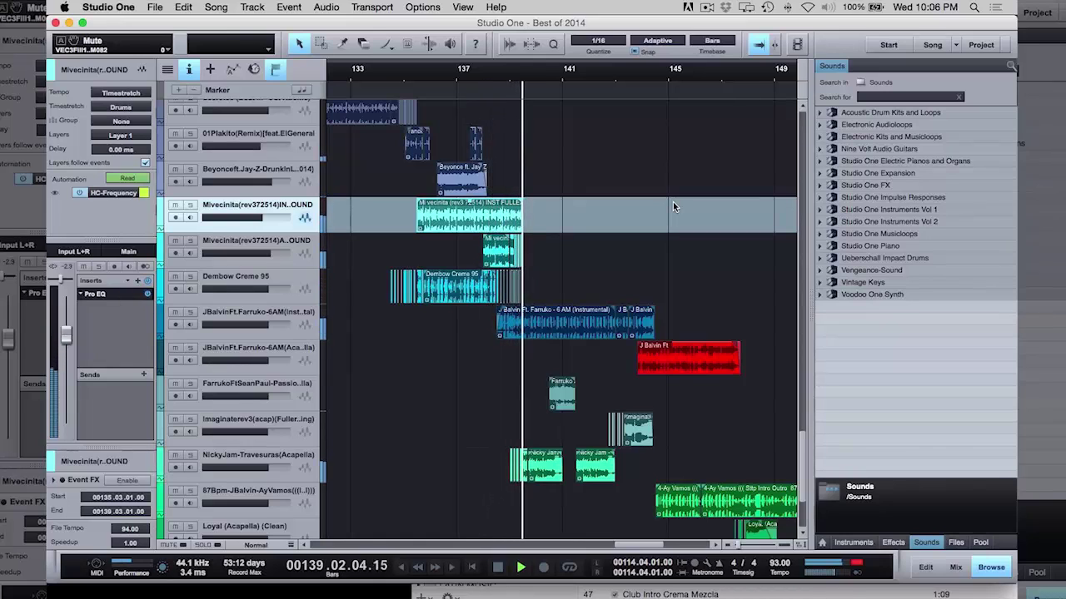
{"action": "scroll", "coordinate": [676, 213], "scroll_direction": "right", "scroll_amount": 3}
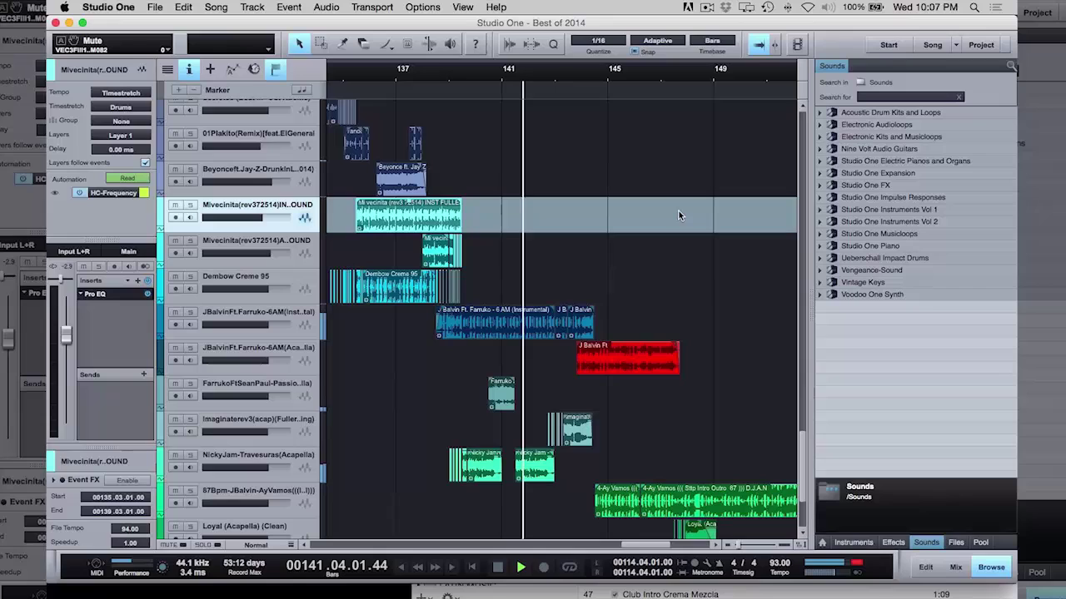
{"action": "scroll", "coordinate": [679, 215], "scroll_direction": "right", "scroll_amount": 2}
{"action": "scroll", "coordinate": [678, 215], "scroll_direction": "right", "scroll_amount": 3}
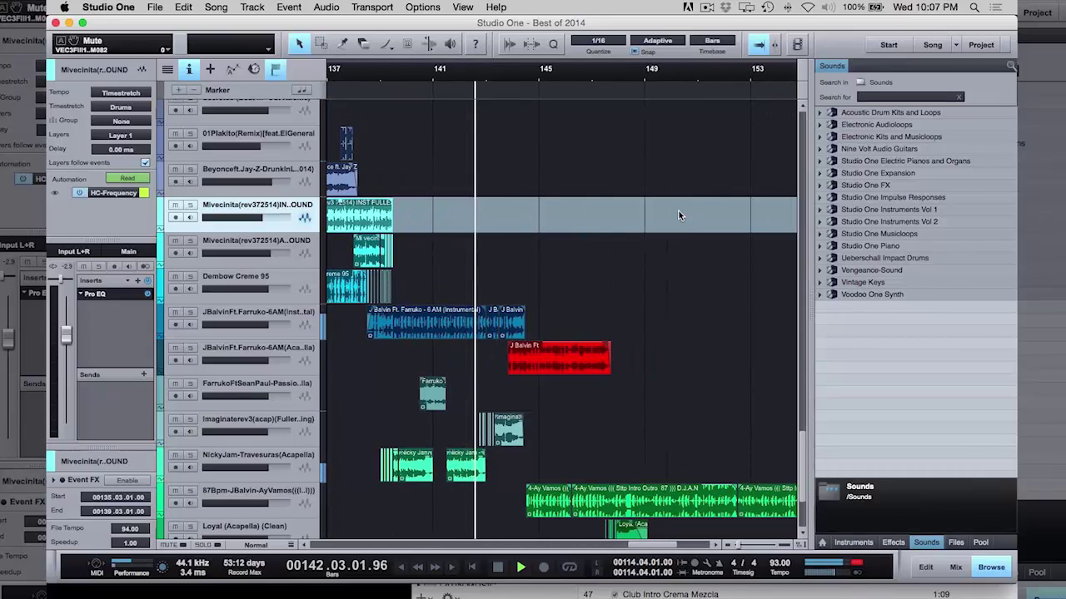
Step: Zoom in and out around the playhead through the ending, stopping playback near bar 150
{"action": "key", "text": "e"}
{"action": "key", "text": "w"}
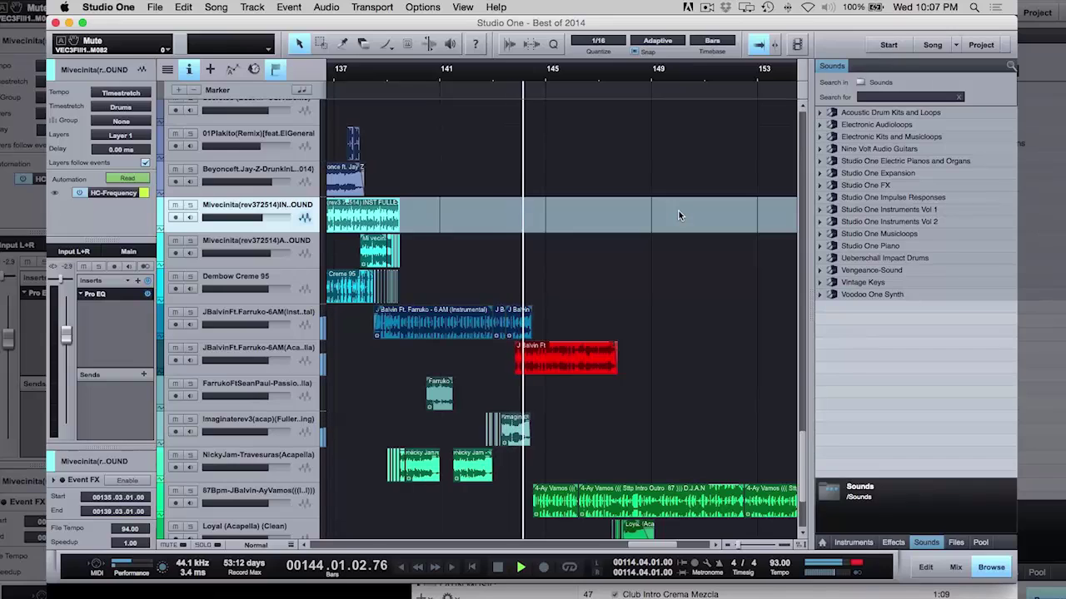
{"action": "scroll", "coordinate": [679, 214], "scroll_direction": "down", "scroll_amount": 2}
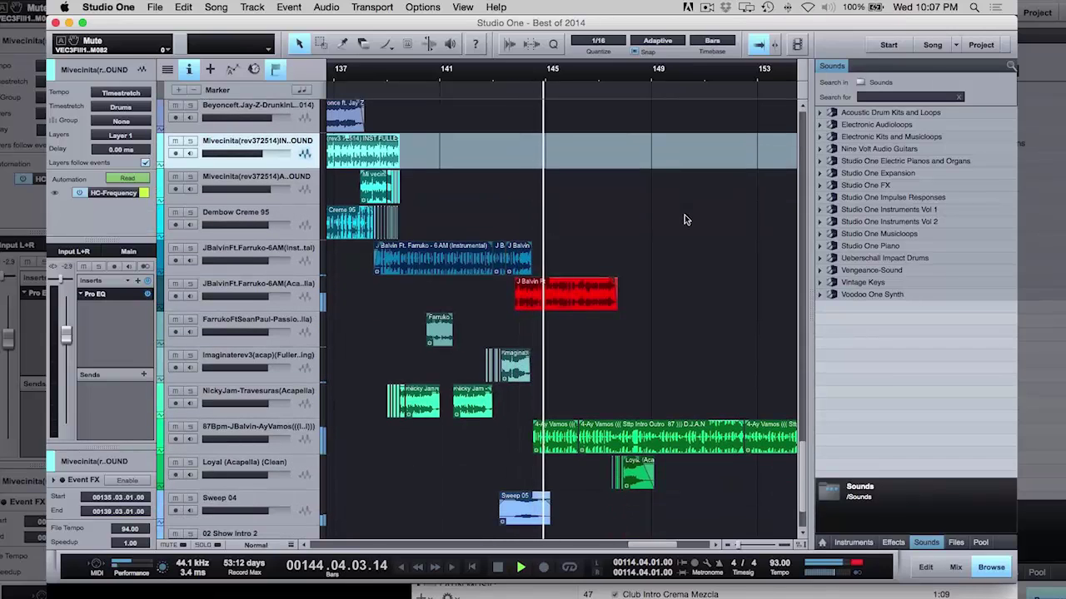
{"action": "scroll", "coordinate": [696, 231], "scroll_direction": "down", "scroll_amount": 3}
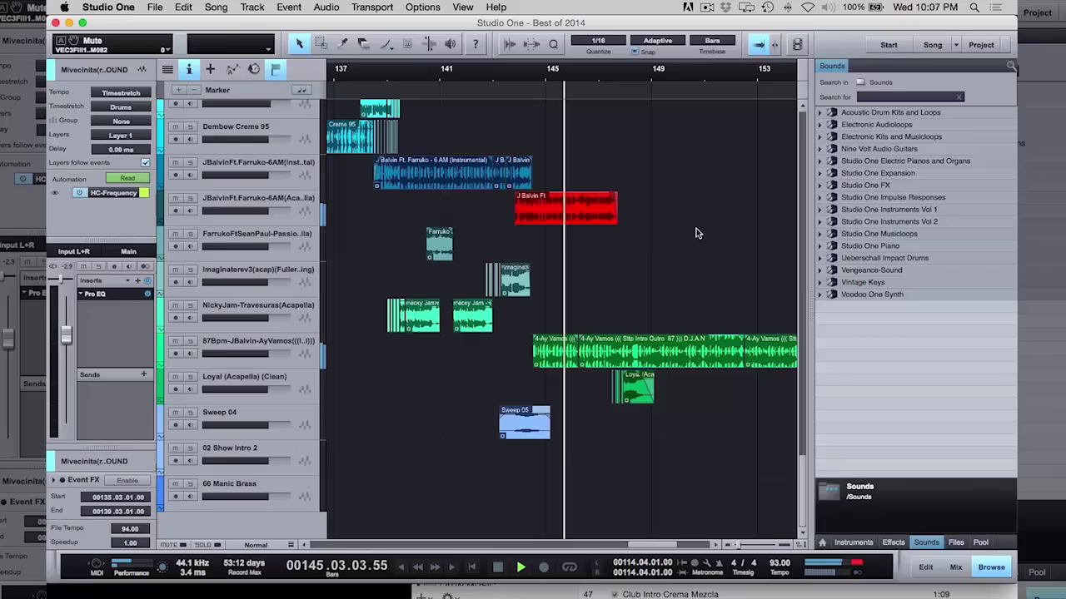
{"action": "scroll", "coordinate": [696, 233], "scroll_direction": "right", "scroll_amount": 1}
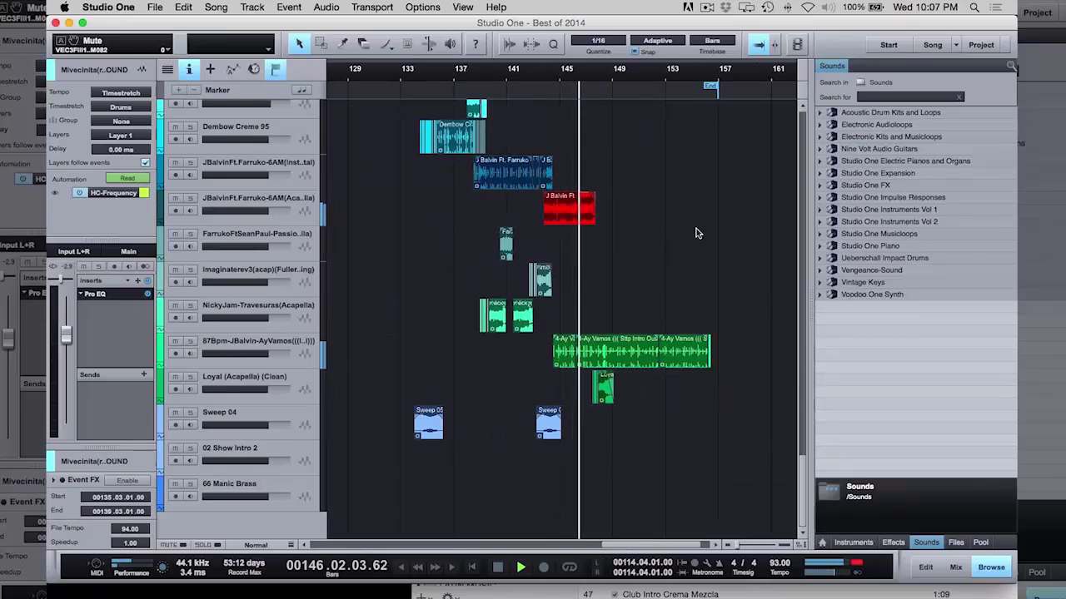
{"action": "key", "text": "e"}
{"action": "key", "text": "e"}
{"action": "key", "text": "e"}
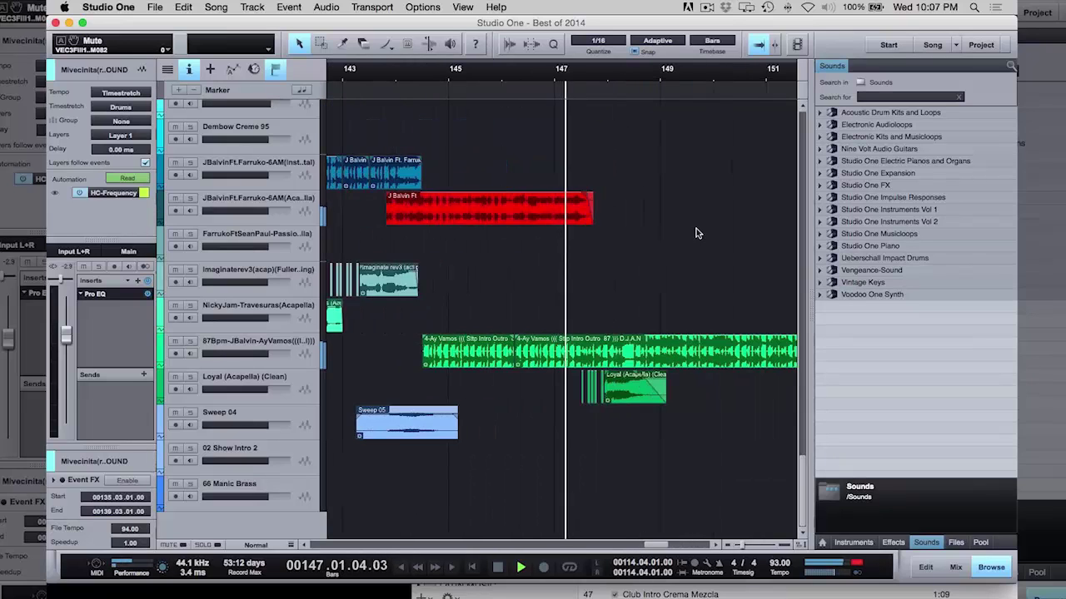
{"action": "key", "text": "w"}
{"action": "key", "text": "w"}
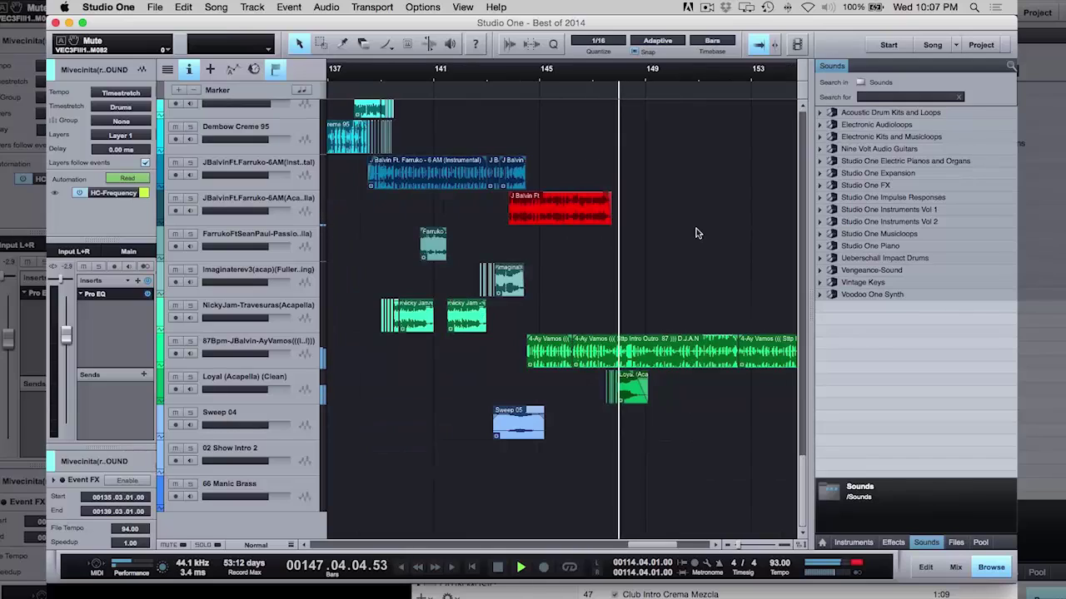
{"action": "key", "text": "w"}
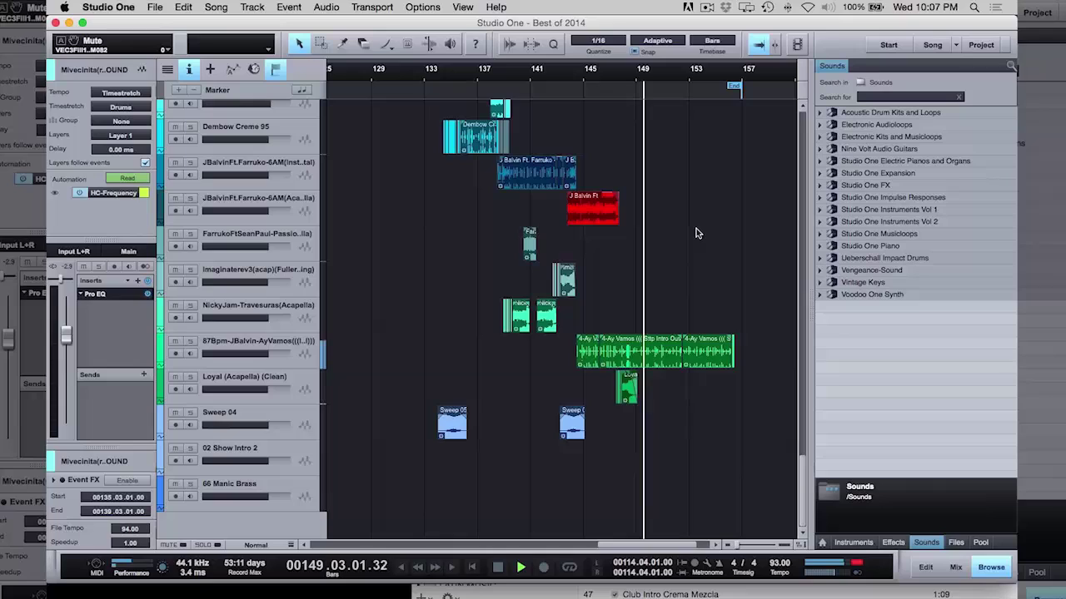
{"action": "key", "text": "w"}
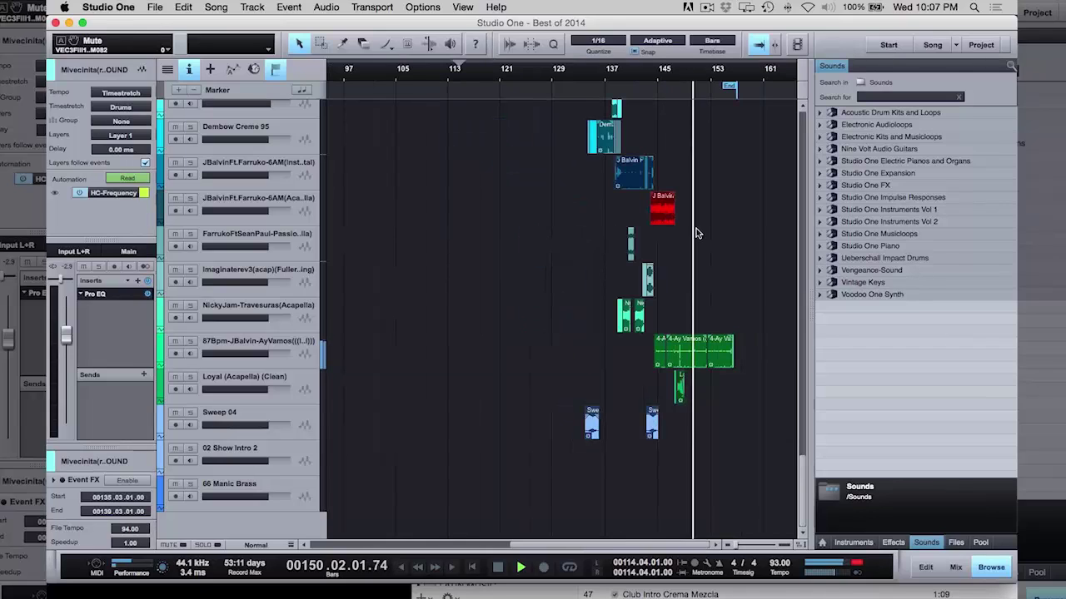
{"action": "key", "text": "space"}
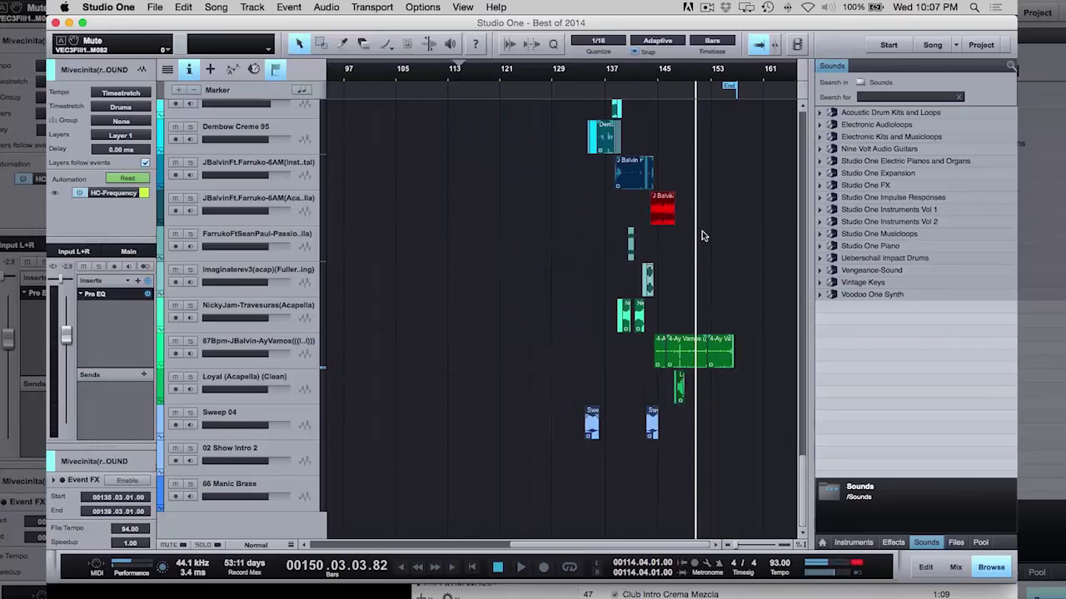
Step: Scroll the track list to the top and shrink track heights so every track fits
{"action": "scroll", "coordinate": [701, 231], "scroll_direction": "up", "scroll_amount": 10}
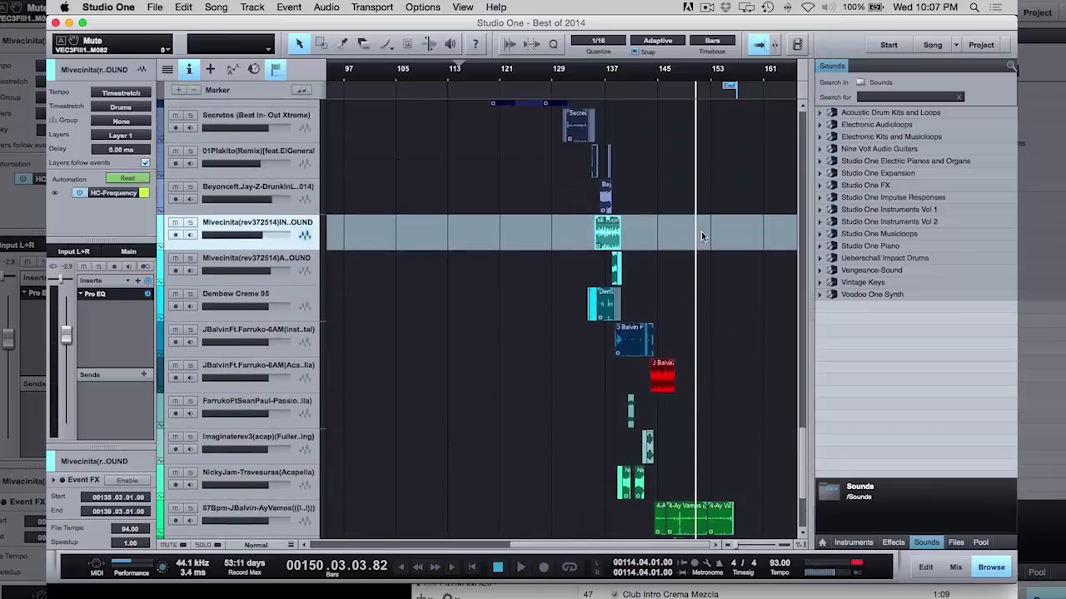
{"action": "scroll", "coordinate": [701, 238], "scroll_direction": "up", "scroll_amount": 3}
{"action": "scroll", "coordinate": [699, 237], "scroll_direction": "up", "scroll_amount": 15}
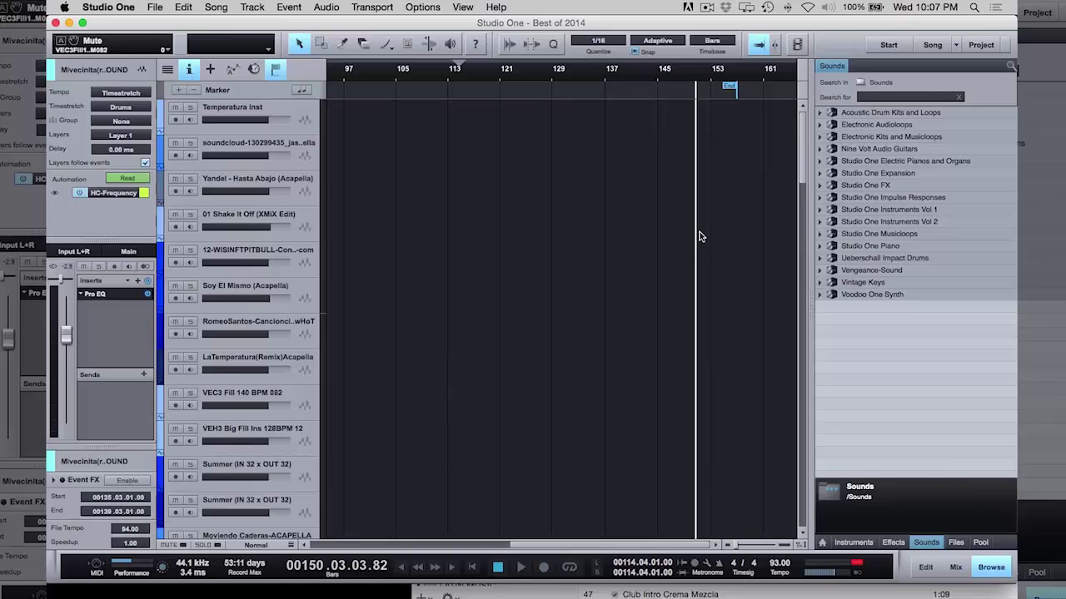
{"action": "key", "text": "shift+w"}
{"action": "key", "text": "shift+w"}
{"action": "key", "text": "shift+w"}
{"action": "key", "text": "shift+w"}
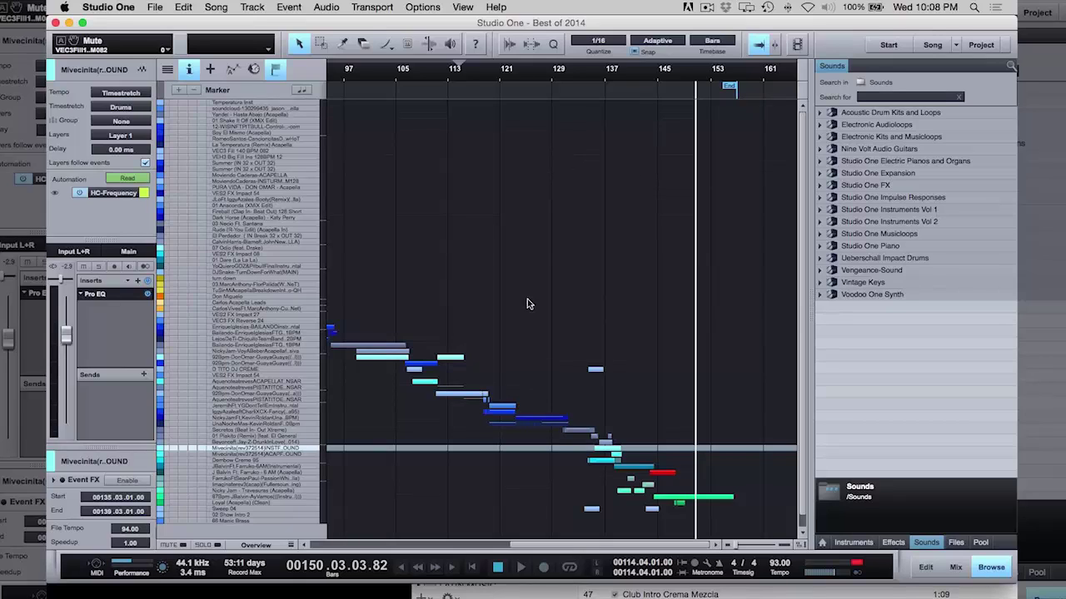
Step: Scroll the Best of 2014 arrangement left toward its start
{"action": "scroll", "coordinate": [583, 346], "scroll_direction": "left", "scroll_amount": 10}
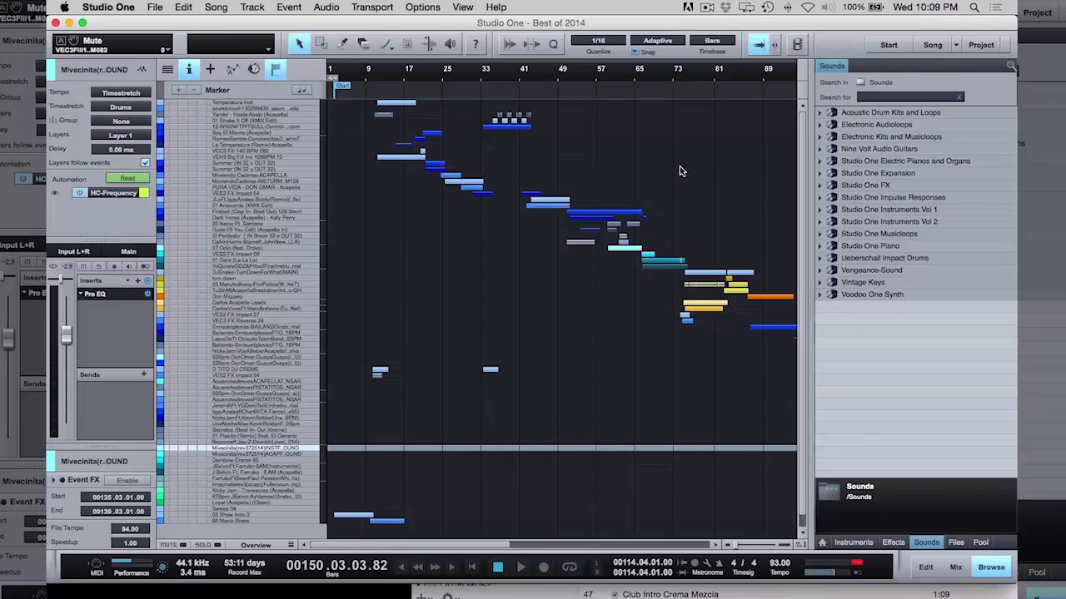
Step: Close Best of 2014 discarding changes, and create the empty project 'New Project'
{"action": "key", "text": "super+w"}
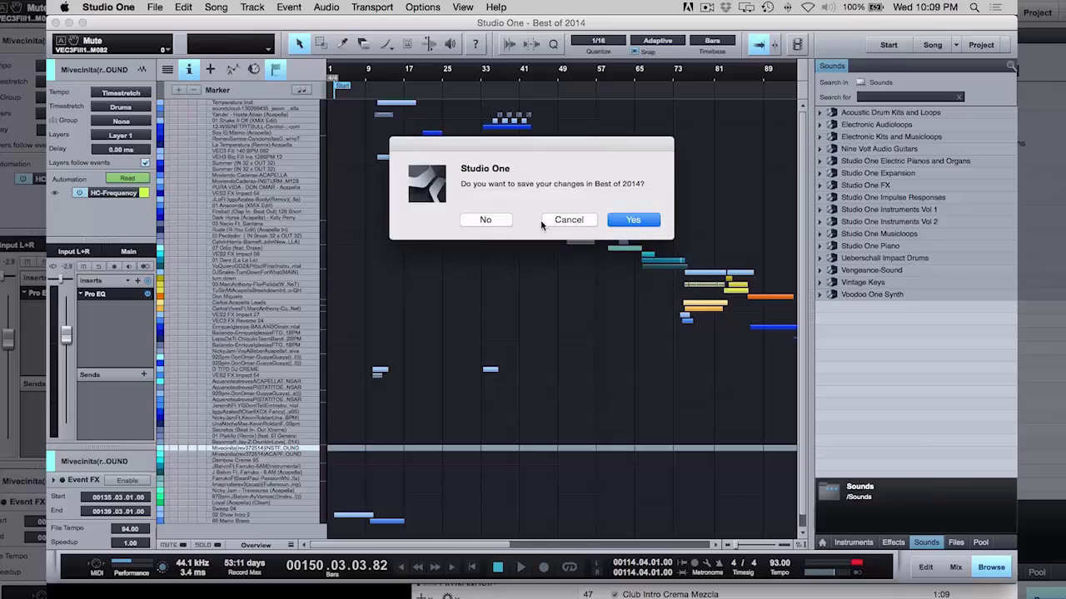
{"action": "left_click", "coordinate": [486, 220]}
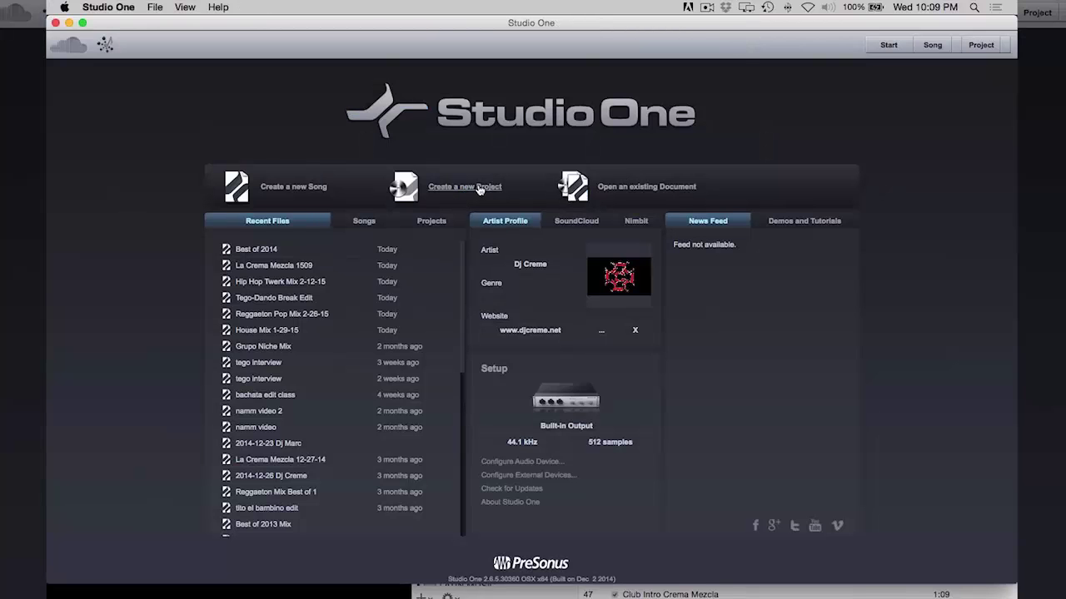
{"action": "left_click", "coordinate": [478, 188]}
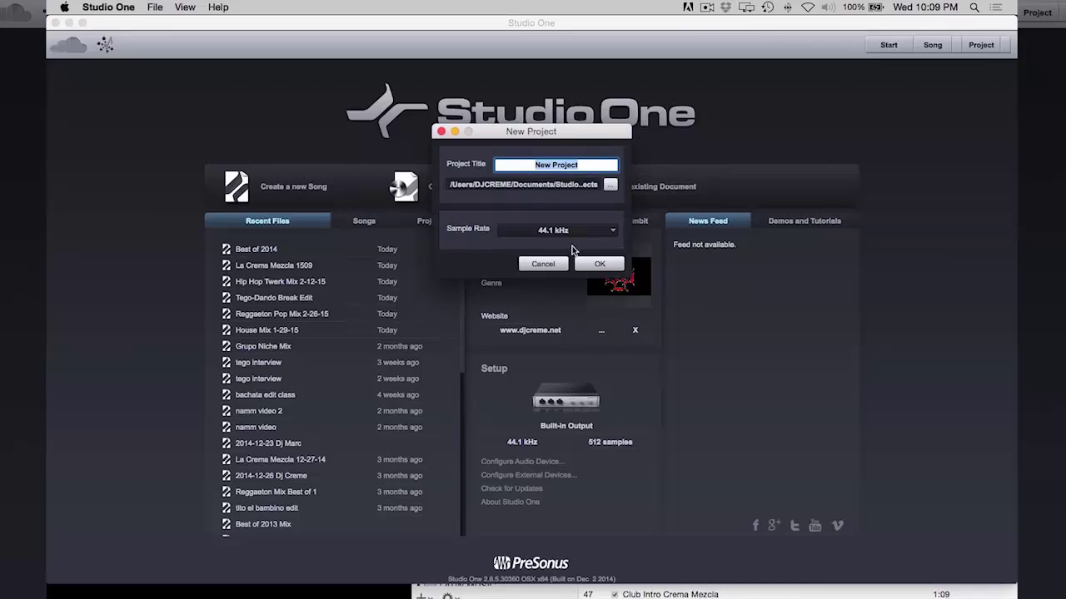
{"action": "left_click", "coordinate": [599, 264]}
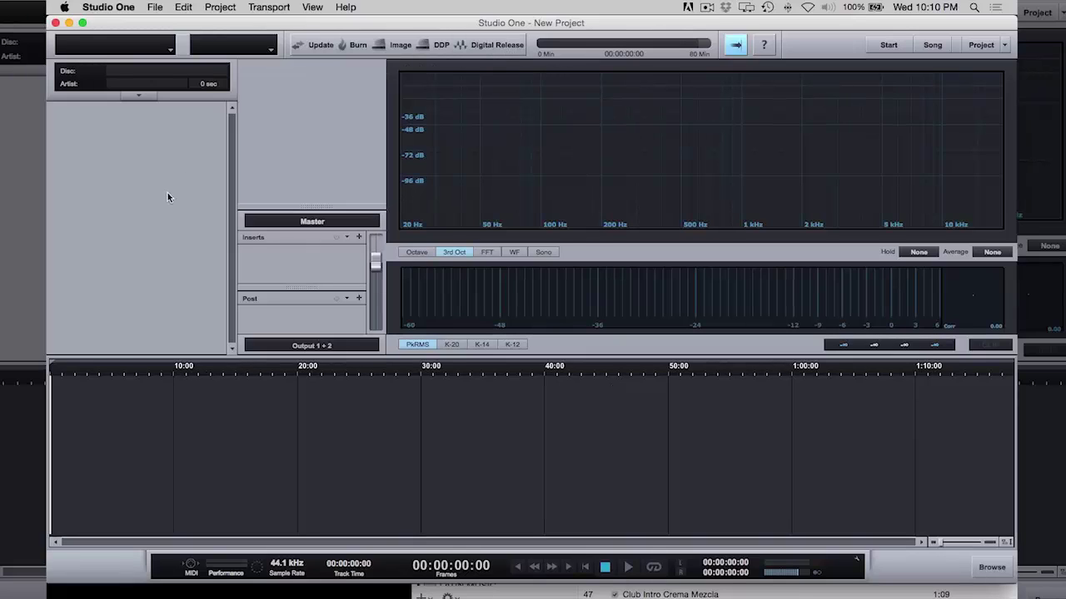
Step: Browse the Reggaeton Pop Mix 2-26-15 folder for import, cancel it, and switch to iTunes
{"action": "right_click", "coordinate": [115, 137]}
{"action": "left_click", "coordinate": [146, 141]}
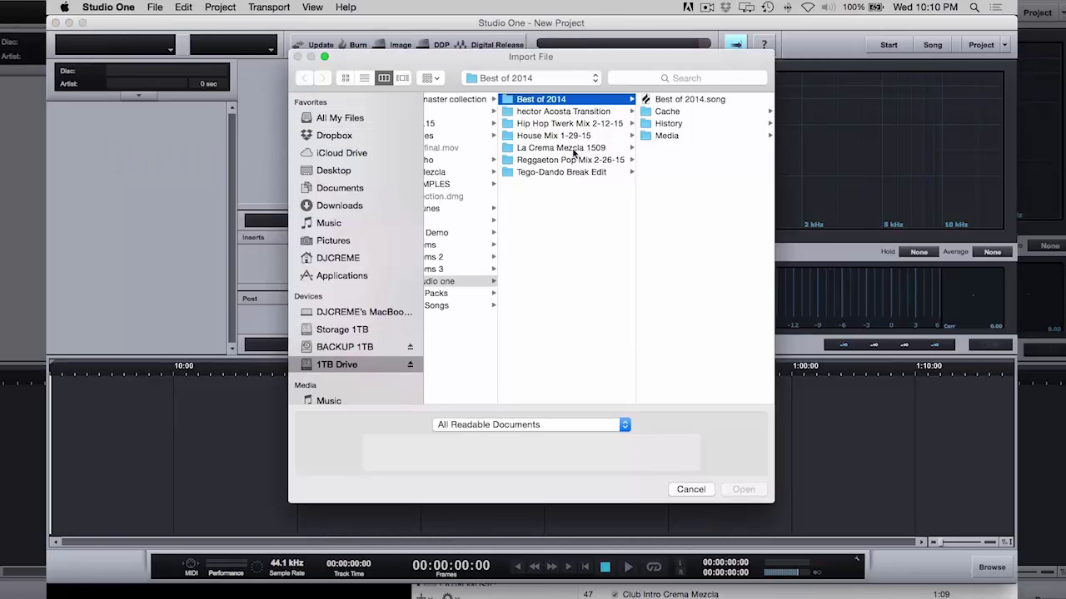
{"action": "left_click", "coordinate": [573, 161]}
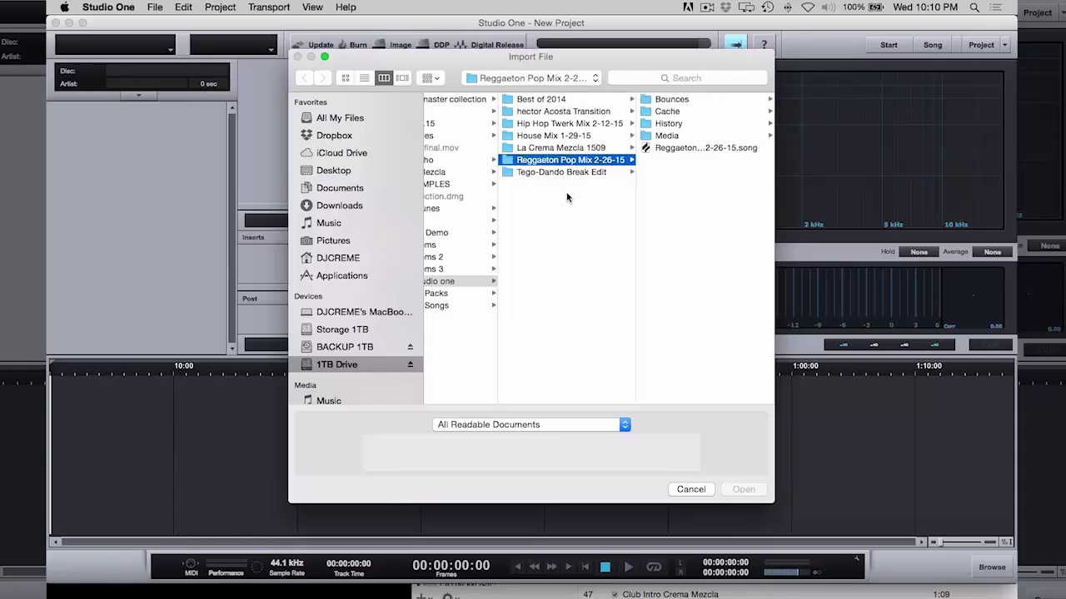
{"action": "left_click", "coordinate": [691, 490]}
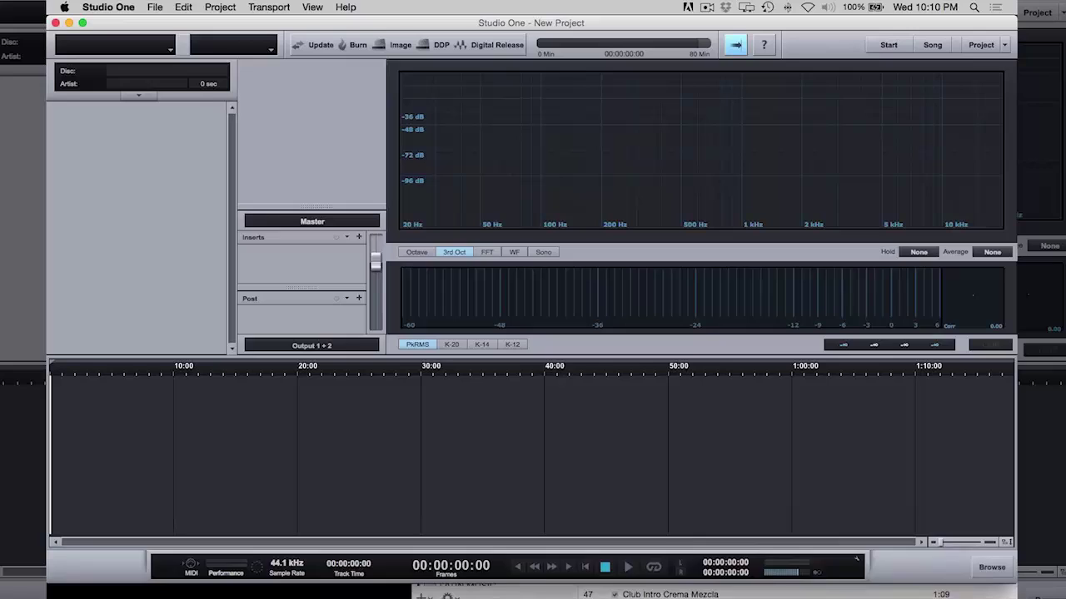
{"action": "left_click", "coordinate": [655, 574]}
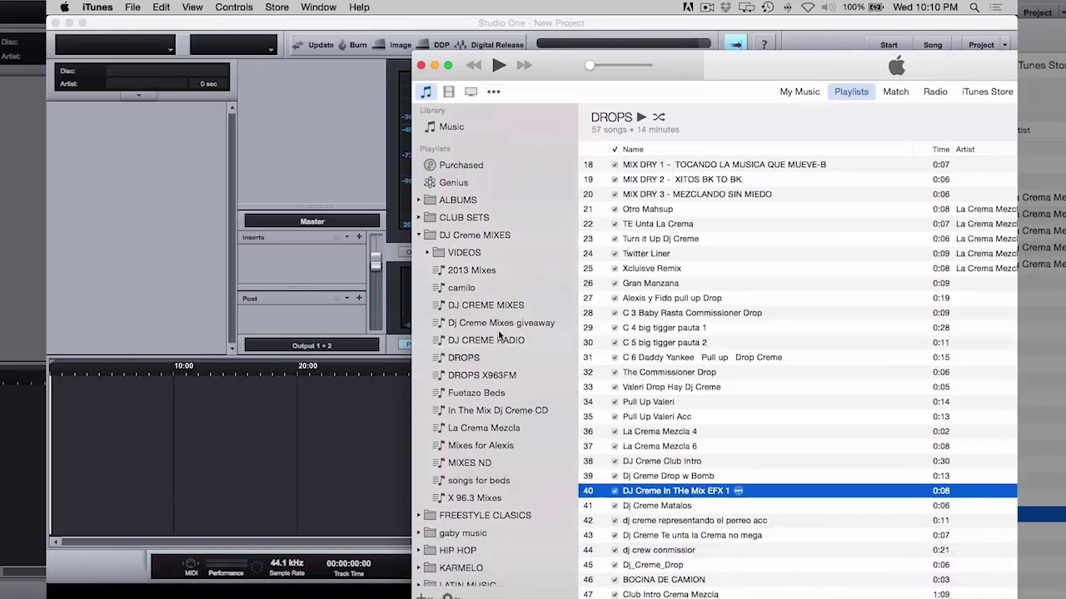
Step: Drag Yo Quisiera and Todo Empezo from the MIXES ND playlist into Studio One's track list
{"action": "left_click", "coordinate": [470, 463]}
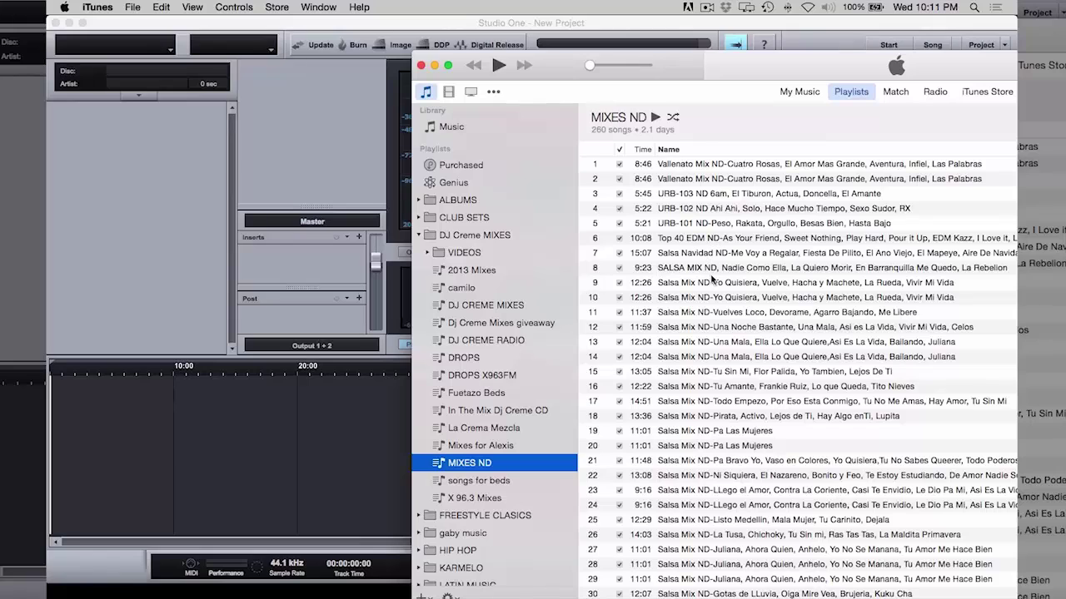
{"action": "left_click_drag", "start_coordinate": [712, 282], "coordinate": [120, 182]}
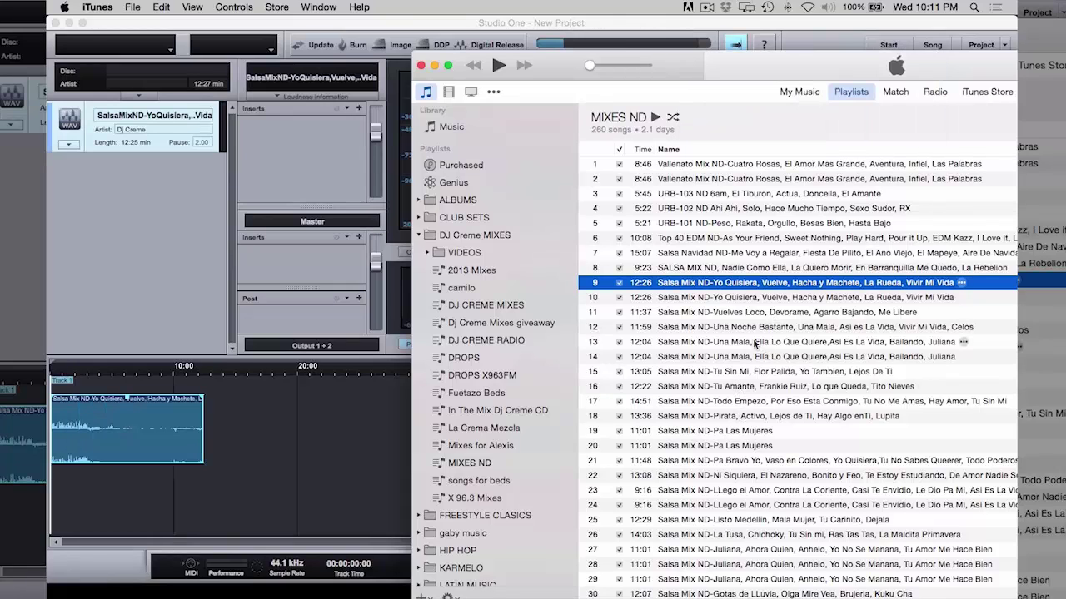
{"action": "left_click", "coordinate": [741, 403]}
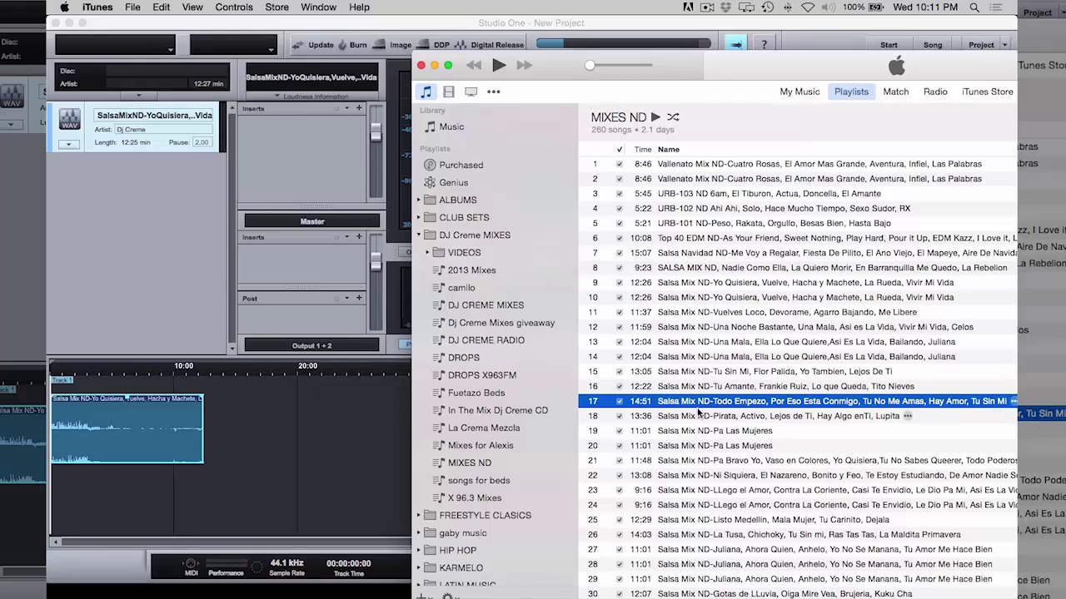
{"action": "left_click_drag", "start_coordinate": [697, 411], "coordinate": [182, 249]}
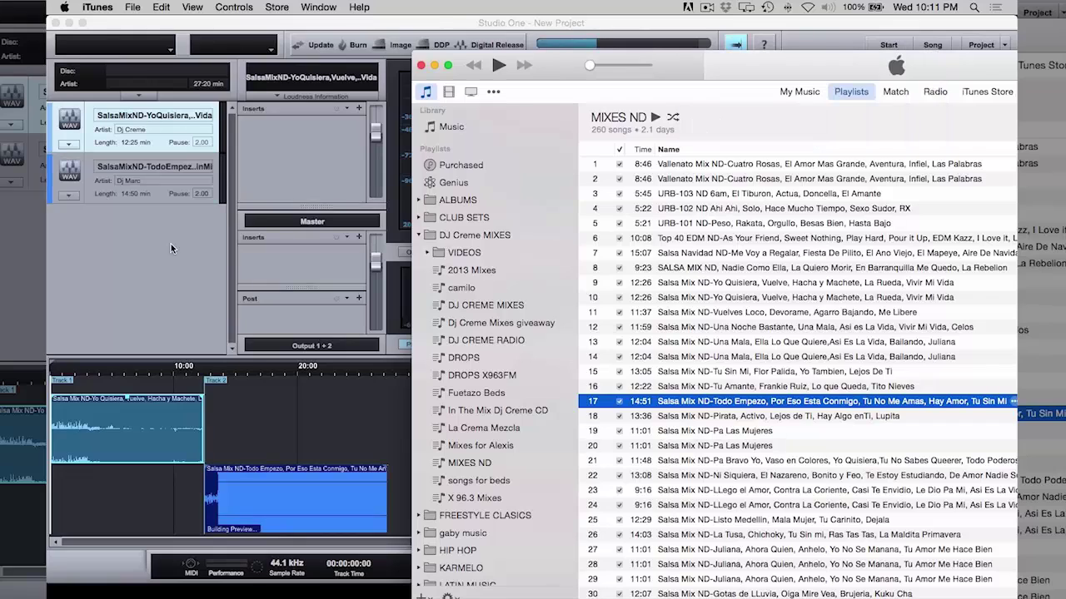
{"action": "left_click", "coordinate": [169, 240]}
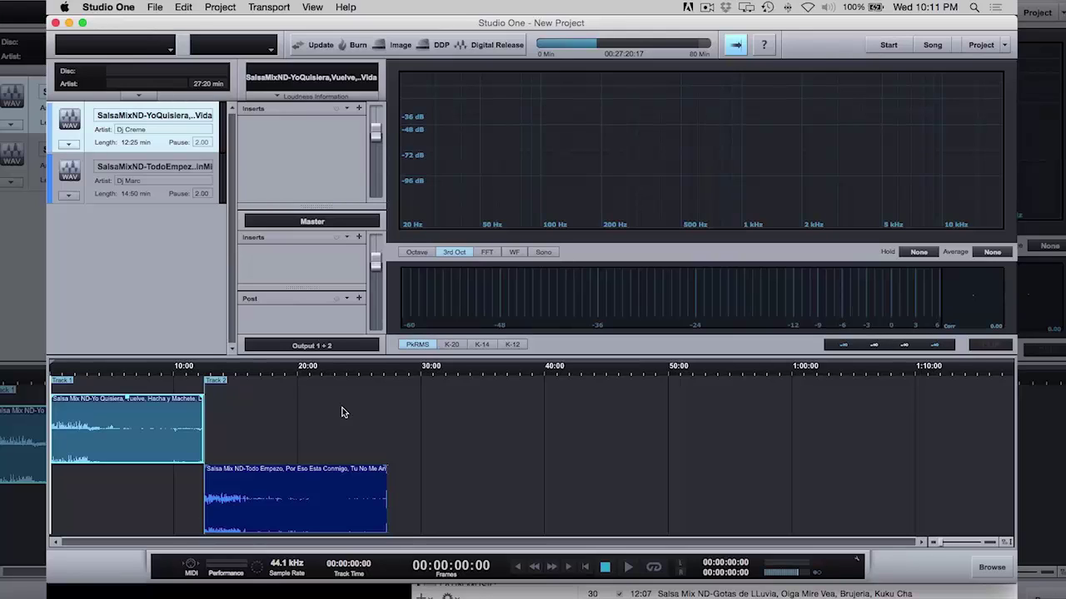
Step: Audition the song change near 3:00 in Yo Quisiera and place the playhead at 3:05
{"action": "left_click", "coordinate": [84, 374]}
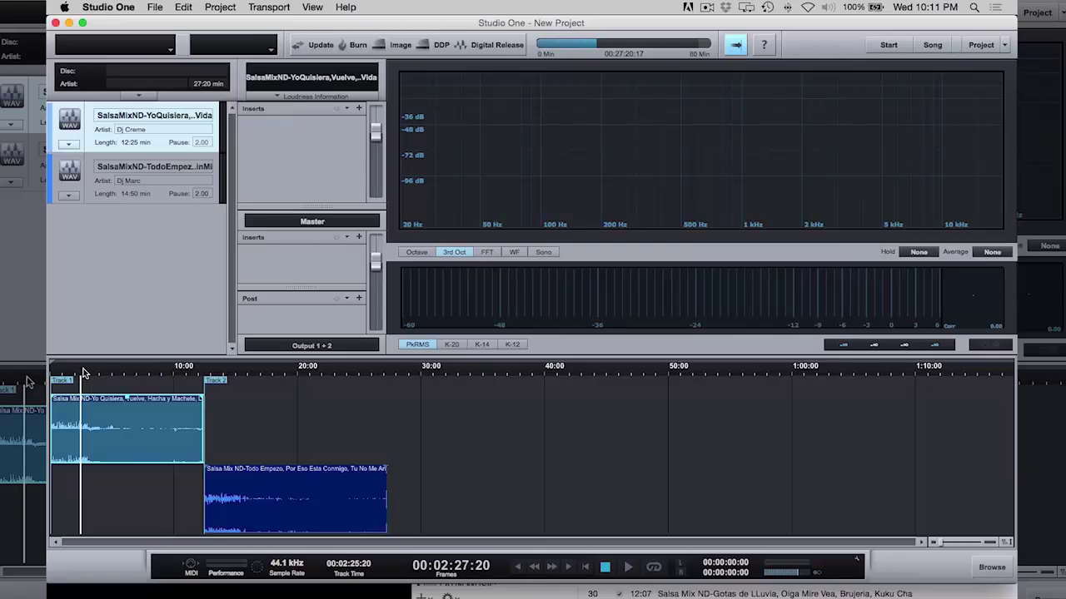
{"action": "scroll", "coordinate": [105, 372], "scroll_direction": "up", "scroll_amount": 5}
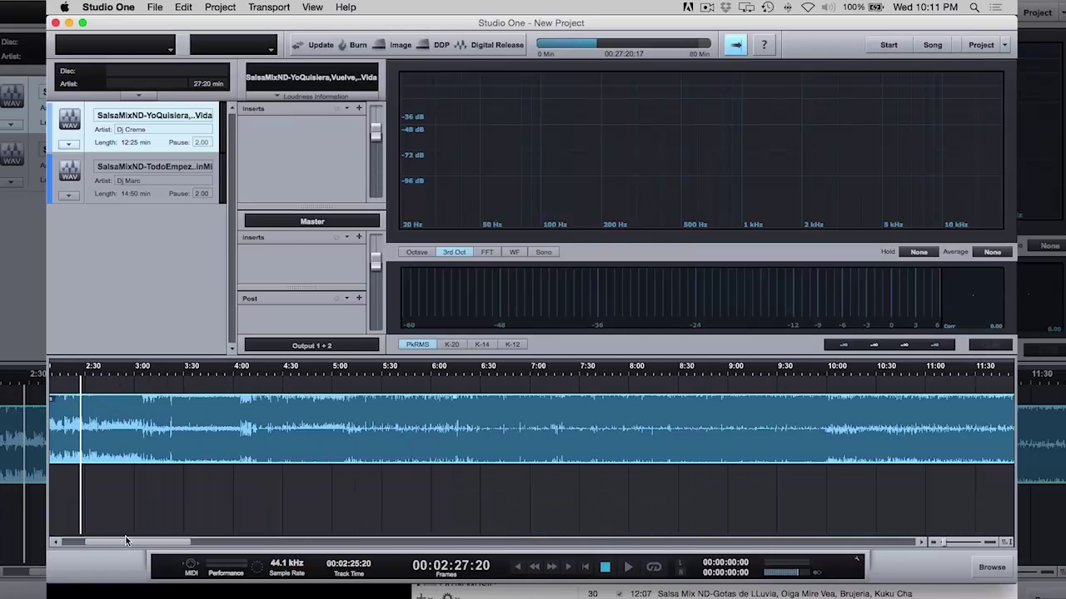
{"action": "left_click_drag", "start_coordinate": [126, 541], "coordinate": [90, 540]}
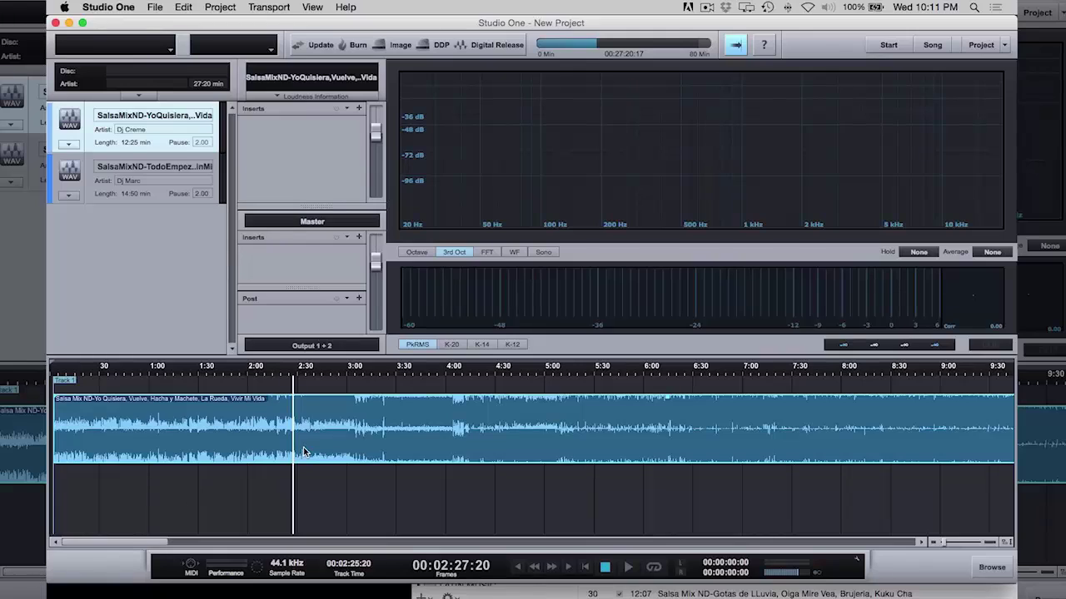
{"action": "left_click", "coordinate": [359, 373]}
{"action": "key", "text": "w"}
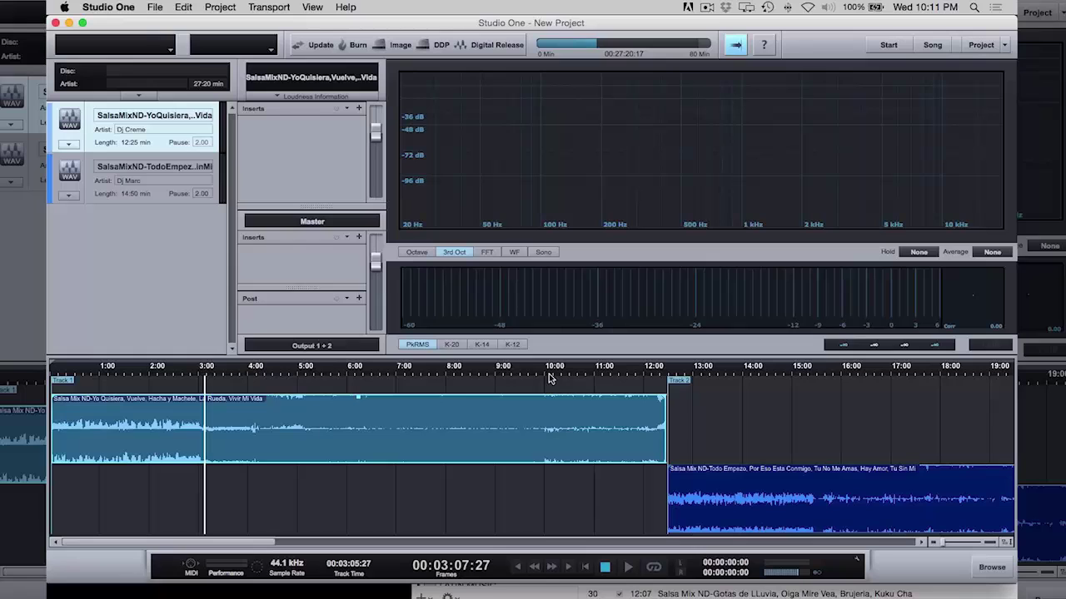
{"action": "key", "text": "e"}
{"action": "key", "text": "e"}
{"action": "key", "text": "e"}
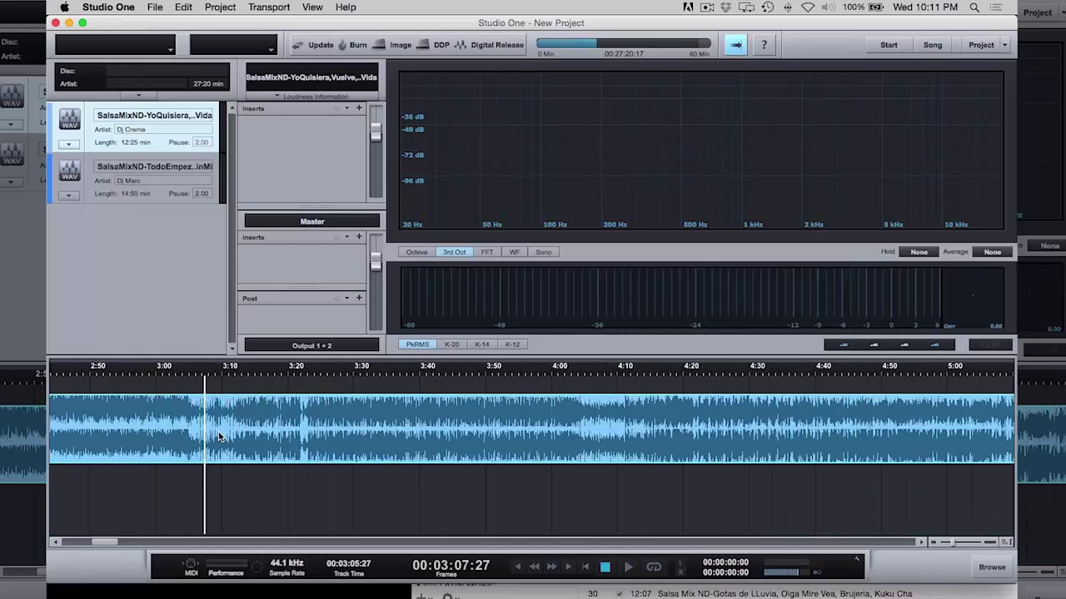
{"action": "key", "text": "space"}
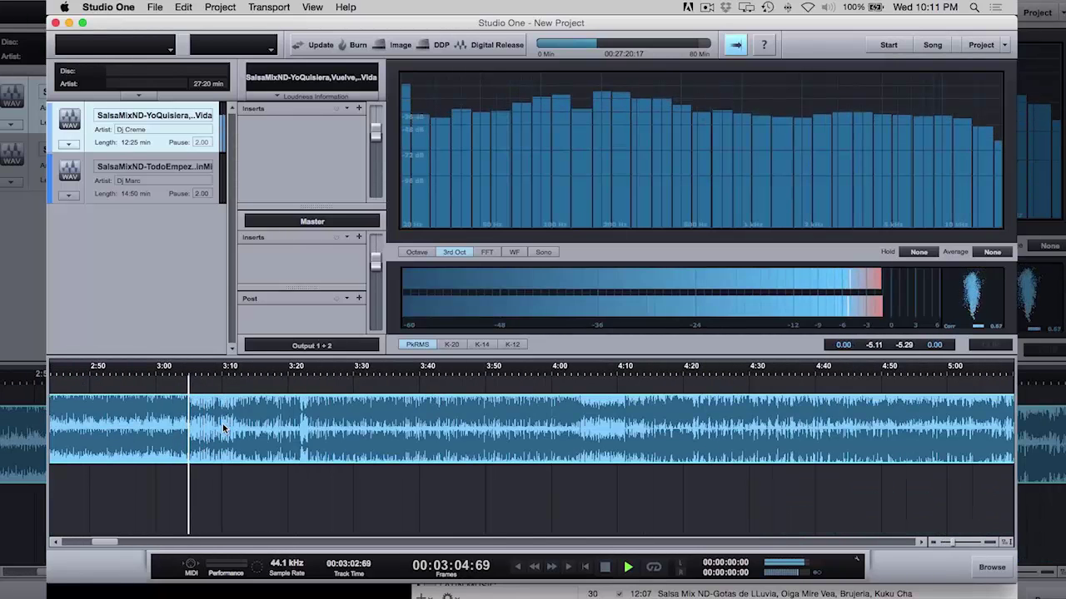
{"action": "key", "text": "space"}
{"action": "left_click", "coordinate": [191, 375]}
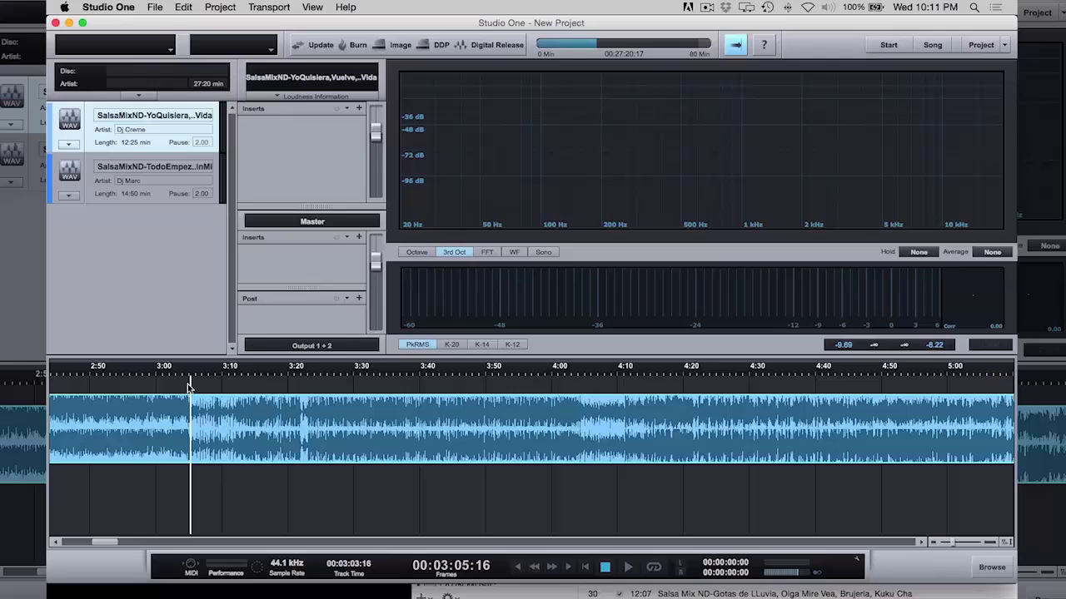
Step: Split the mixes at cursor at 3:05, 5:53, 9:09 and 11:01
{"action": "right_click", "coordinate": [191, 429]}
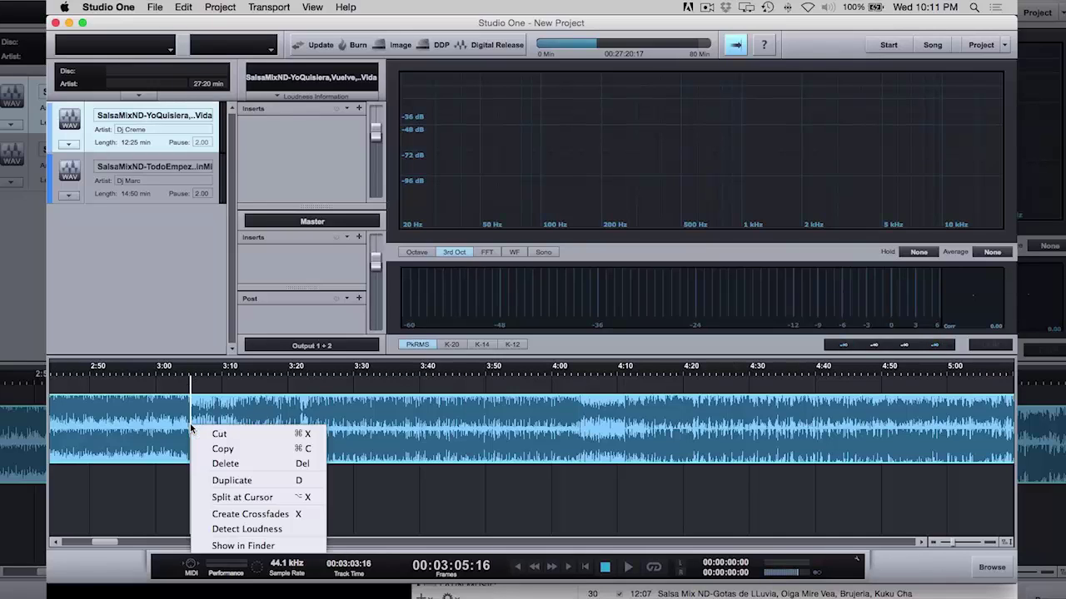
{"action": "left_click", "coordinate": [236, 497]}
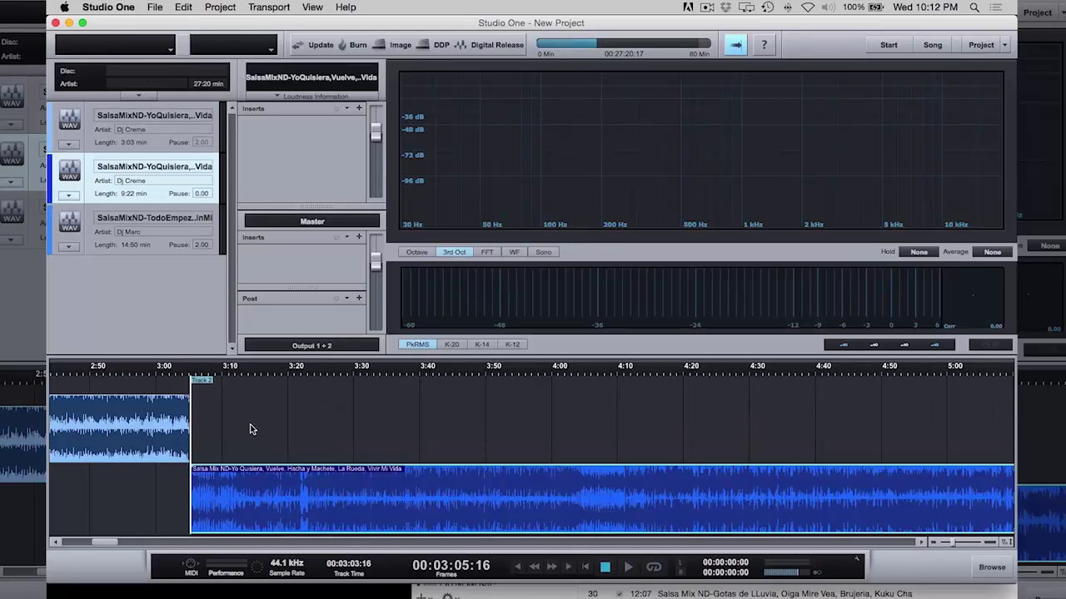
{"action": "key", "text": "shift+z"}
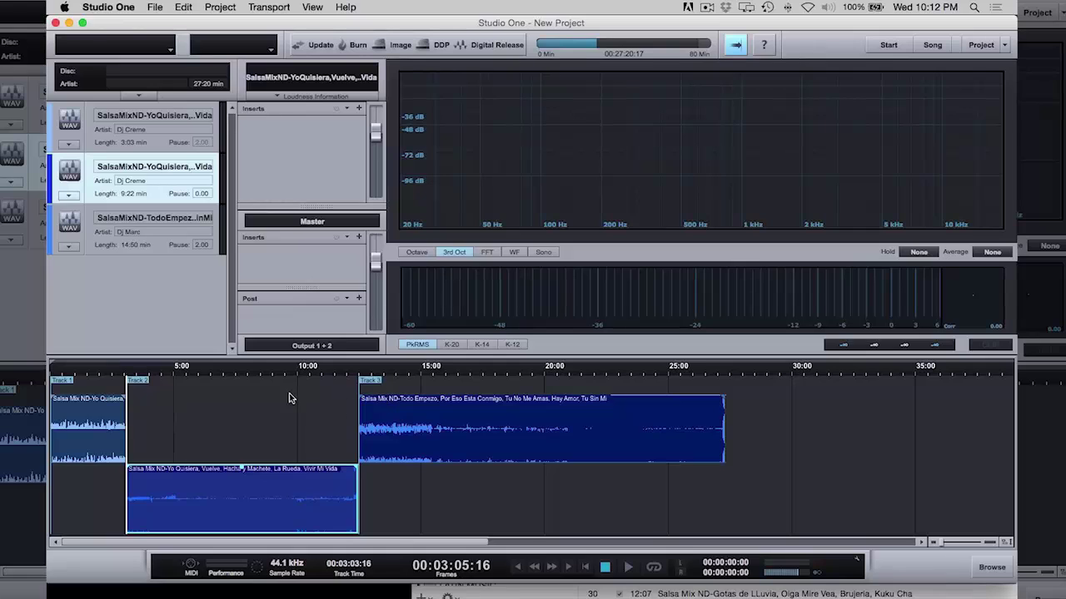
{"action": "left_click", "coordinate": [196, 375]}
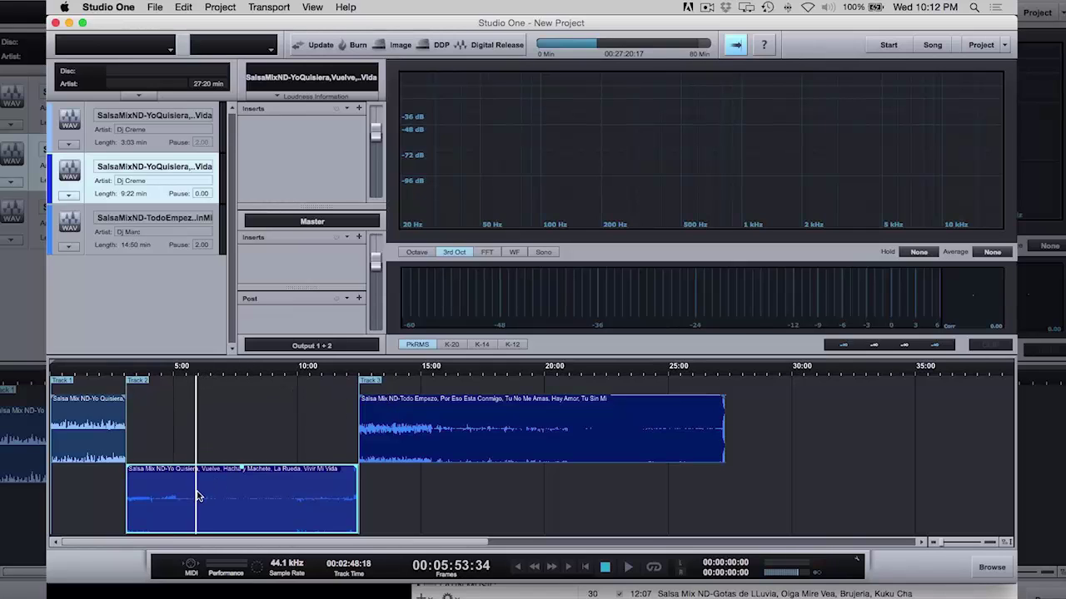
{"action": "right_click", "coordinate": [197, 496]}
{"action": "left_click", "coordinate": [243, 447]}
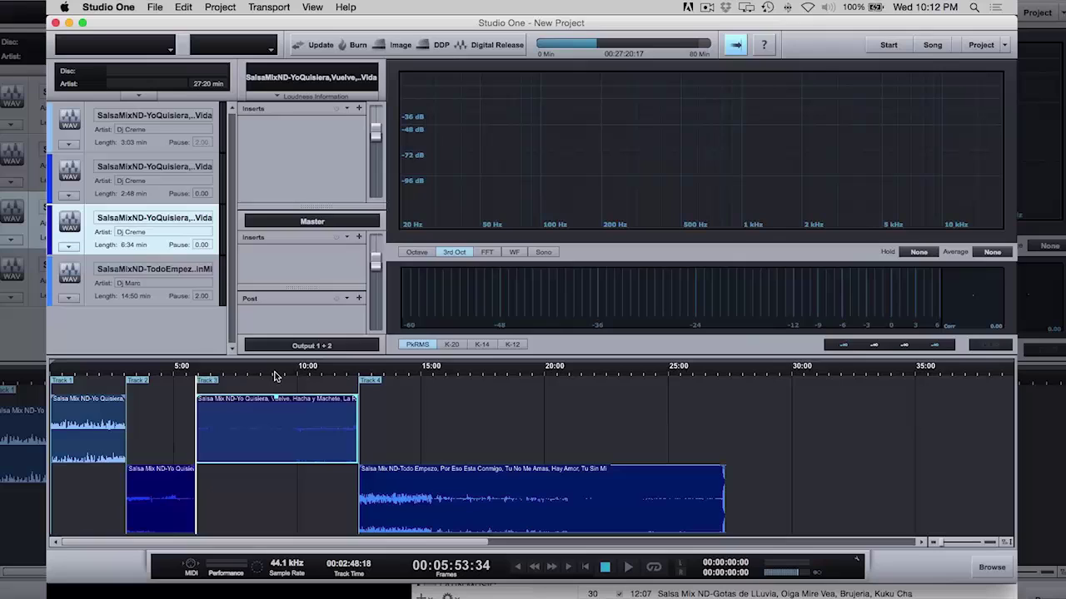
{"action": "left_click", "coordinate": [276, 375]}
{"action": "right_click", "coordinate": [279, 422]}
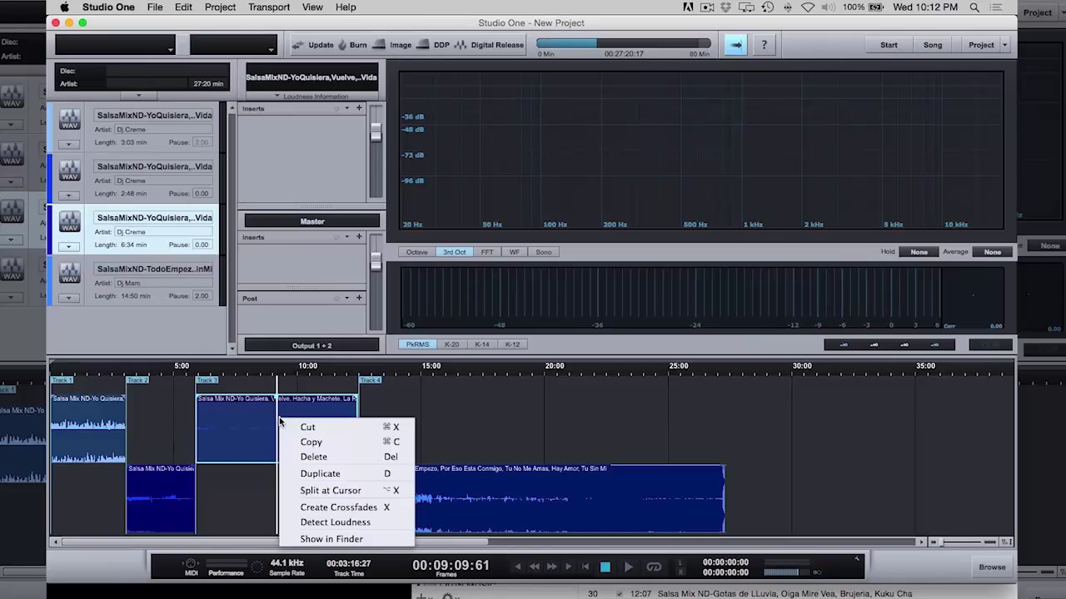
{"action": "left_click", "coordinate": [345, 491]}
{"action": "left_click", "coordinate": [323, 373]}
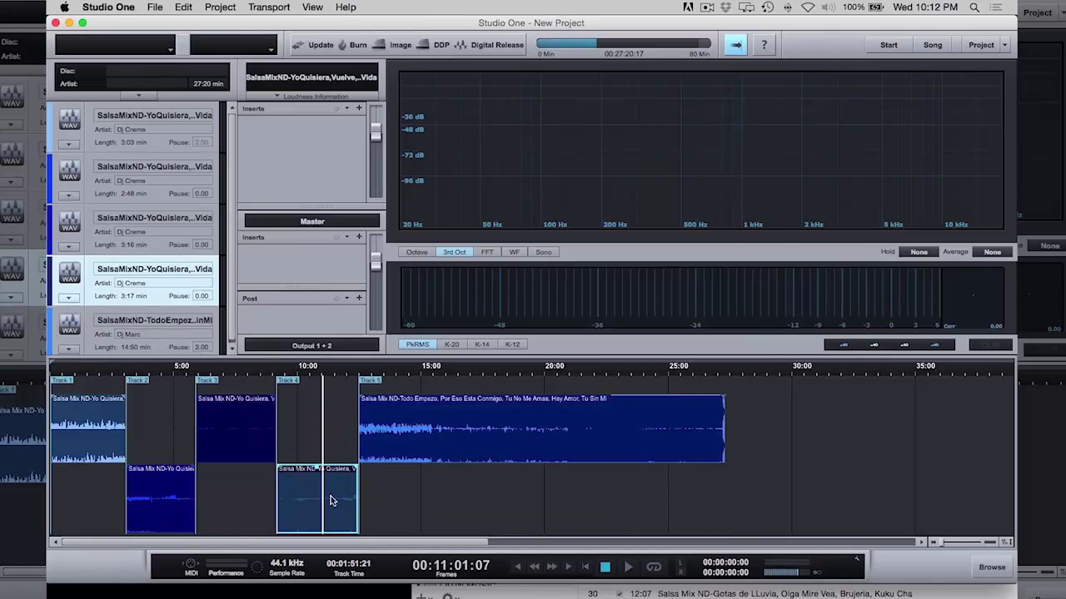
{"action": "right_click", "coordinate": [330, 500]}
{"action": "left_click", "coordinate": [356, 371]}
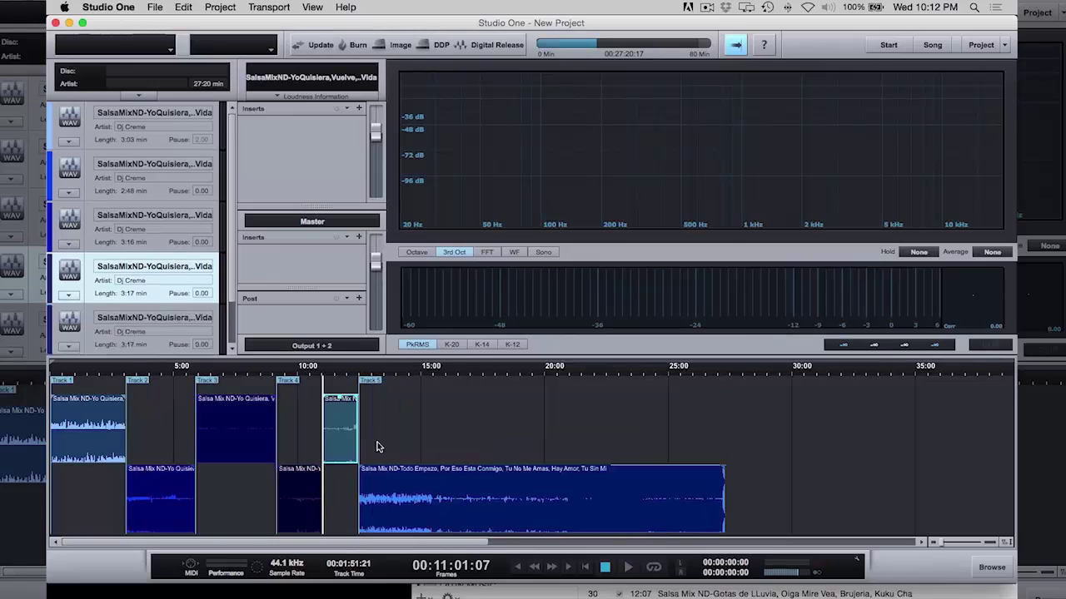
Step: Split the remaining mix clip at 15:27, 17:28 and 19:49, creating Tracks 7–9
{"action": "left_click", "coordinate": [442, 375]}
{"action": "right_click", "coordinate": [435, 491]}
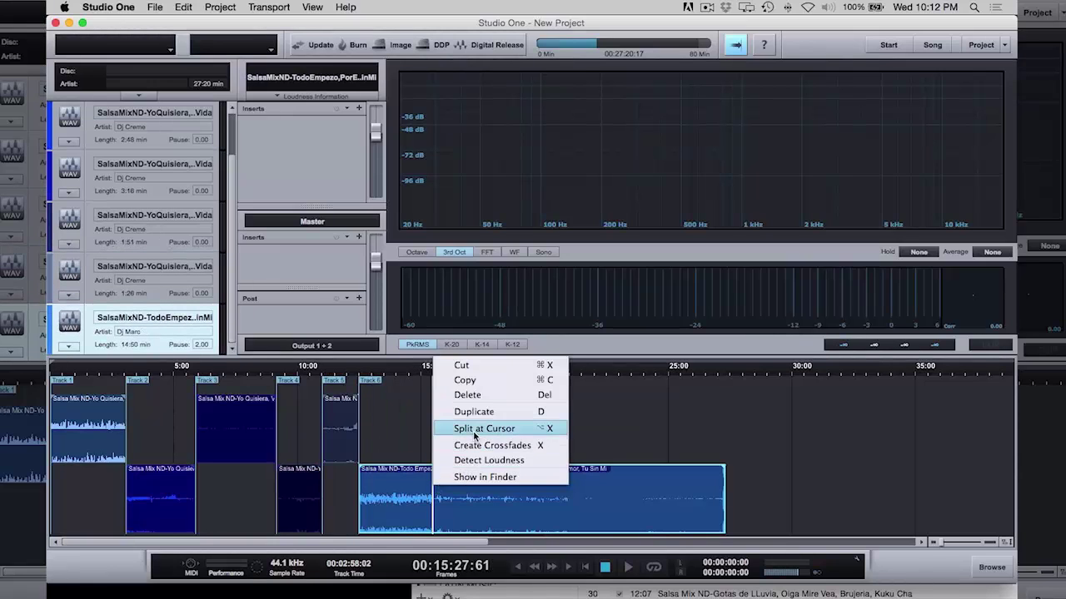
{"action": "left_click", "coordinate": [474, 428]}
{"action": "left_click", "coordinate": [482, 373]}
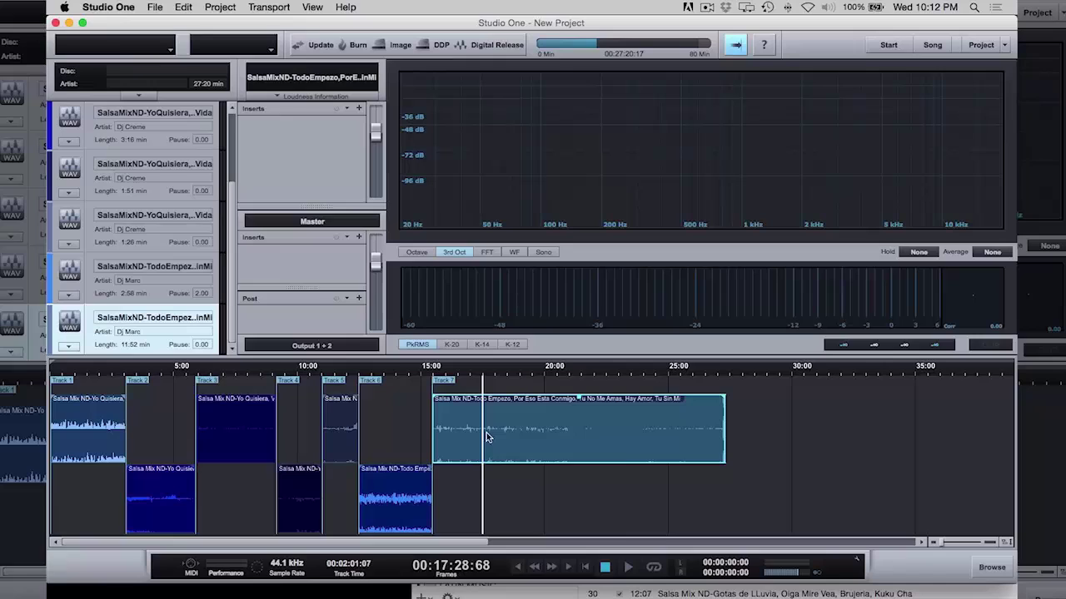
{"action": "right_click", "coordinate": [487, 432]}
{"action": "left_click", "coordinate": [525, 507]}
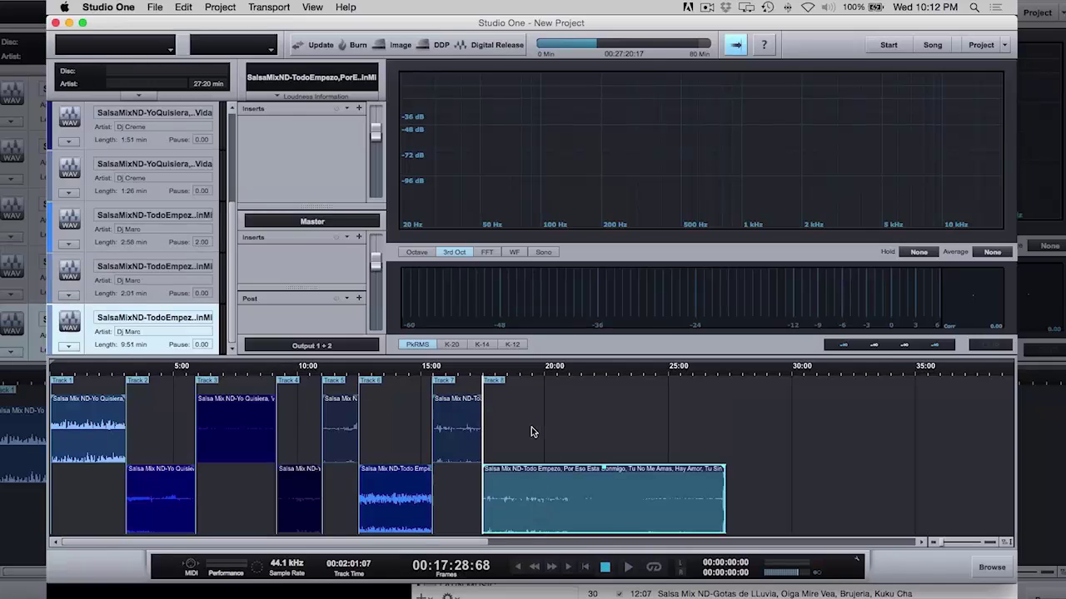
{"action": "right_click", "coordinate": [555, 374]}
{"action": "mouse_move", "coordinate": [594, 399]}
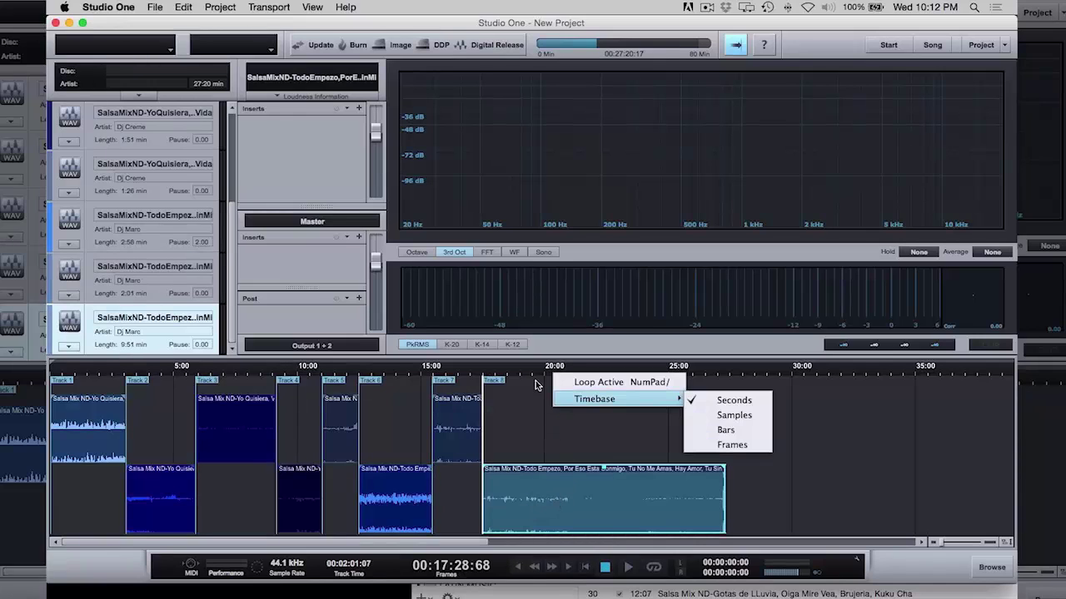
{"action": "left_click", "coordinate": [537, 379]}
{"action": "left_click", "coordinate": [539, 372]}
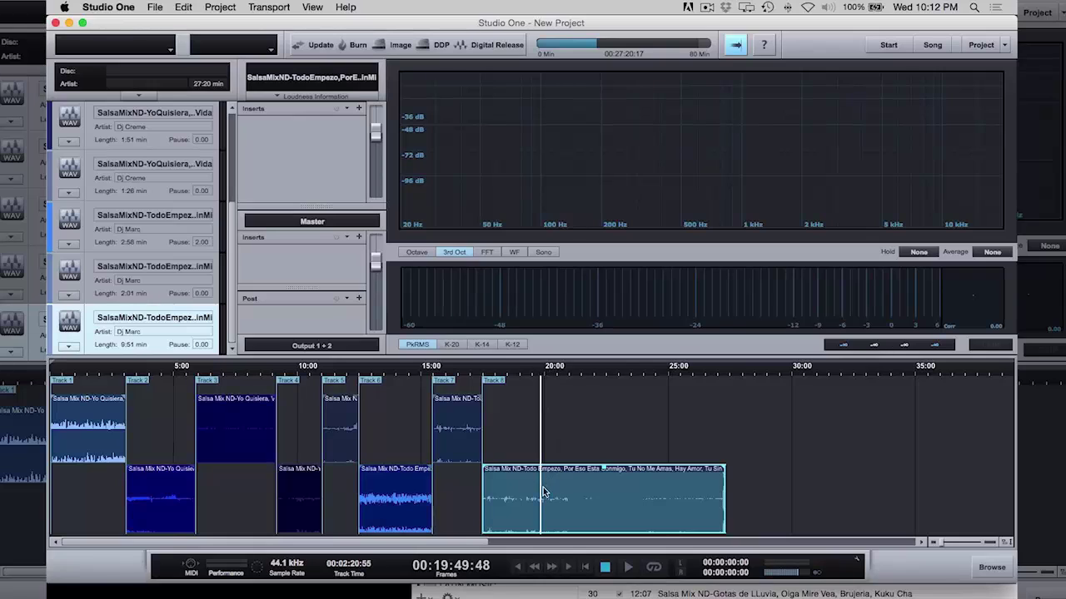
{"action": "right_click", "coordinate": [544, 491]}
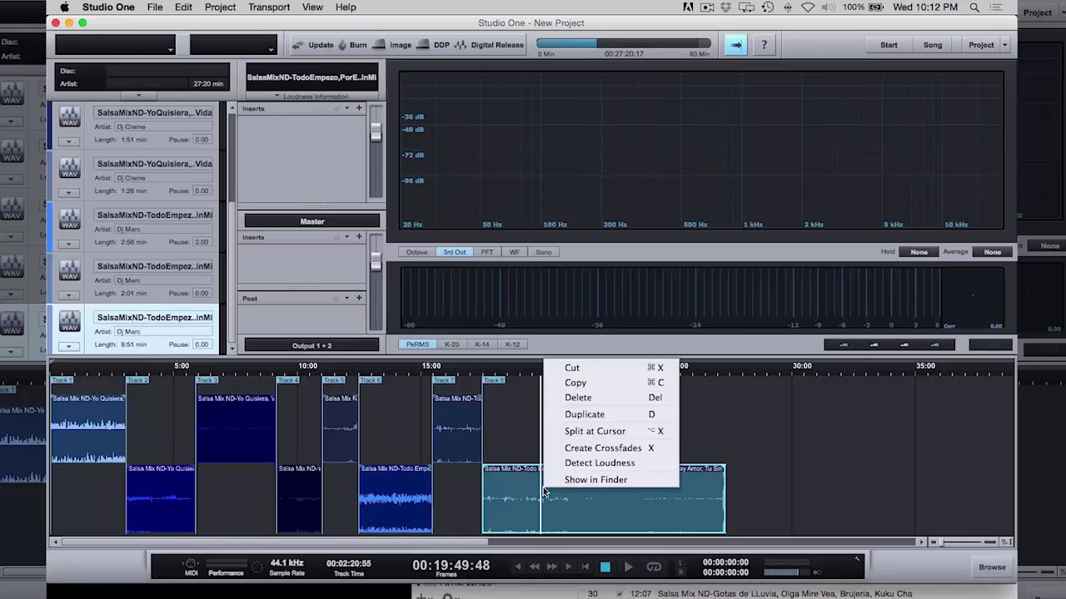
{"action": "left_click", "coordinate": [585, 433]}
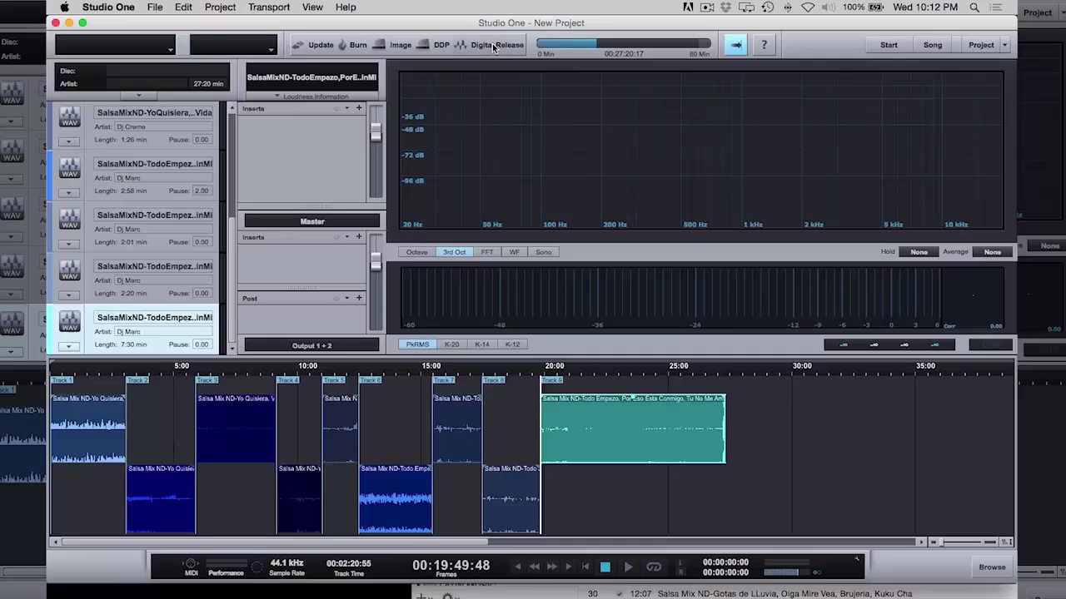
{"action": "mouse_move", "coordinate": [542, 201]}
{"action": "mouse_move", "coordinate": [527, 230]}
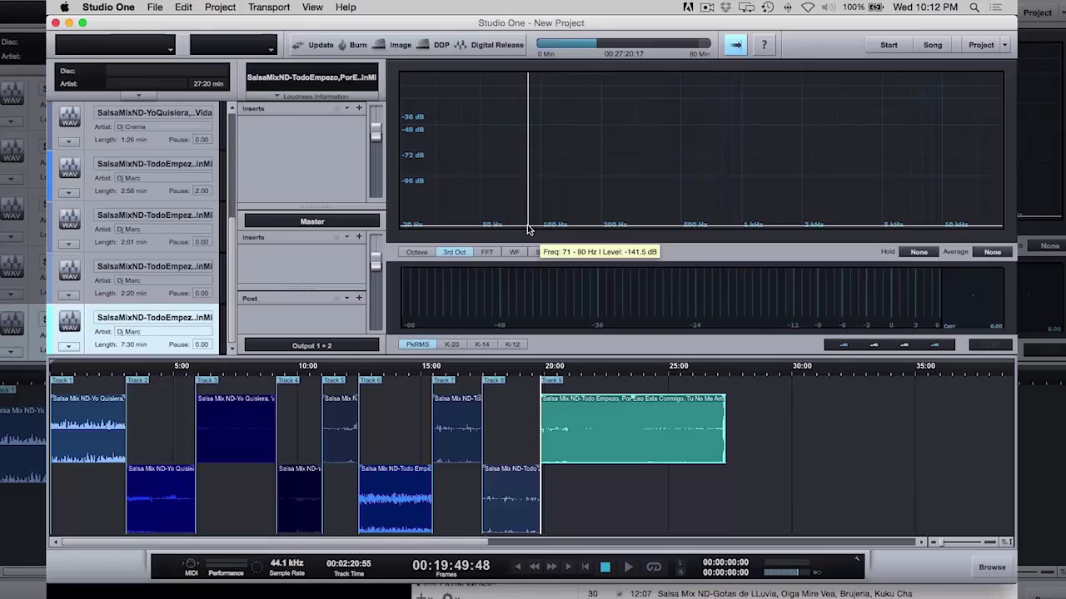
{"action": "left_click_drag", "start_coordinate": [234, 242], "coordinate": [232, 122]}
Step: Rename the first track from the long mix file name to 'Yo siquiera'
{"action": "left_click", "coordinate": [92, 138]}
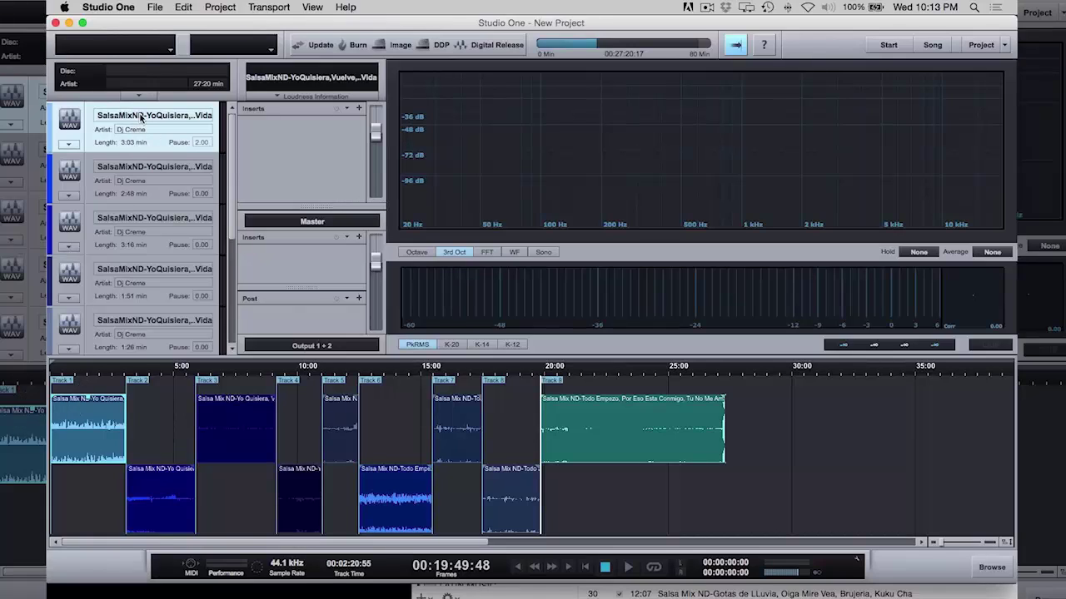
{"action": "double_click", "coordinate": [140, 116]}
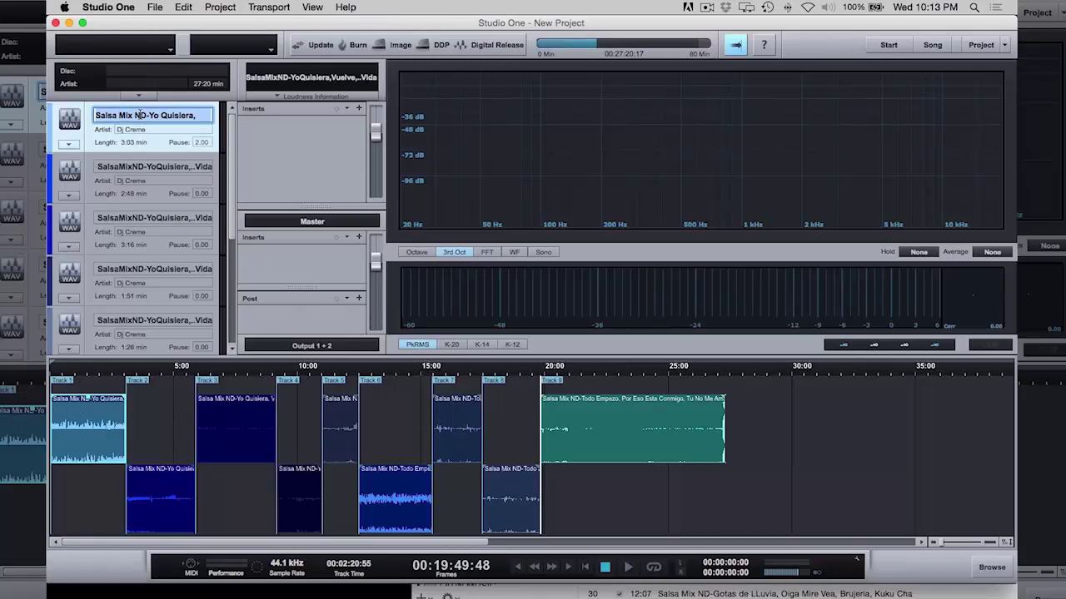
{"action": "type", "text": "y"}
{"action": "type", "text": "o siquiera"}
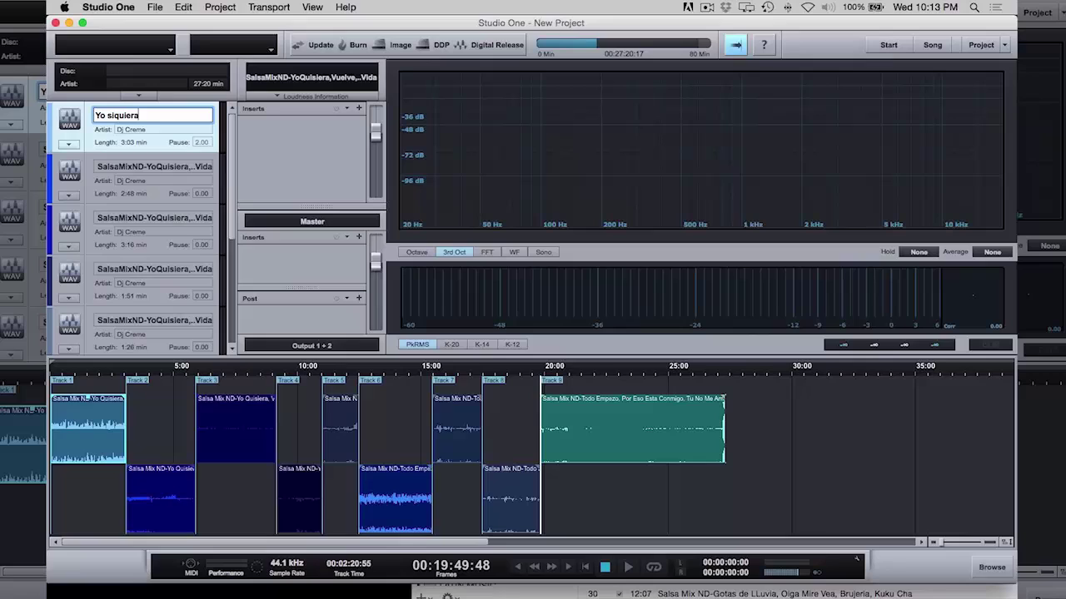
{"action": "left_click", "coordinate": [70, 145]}
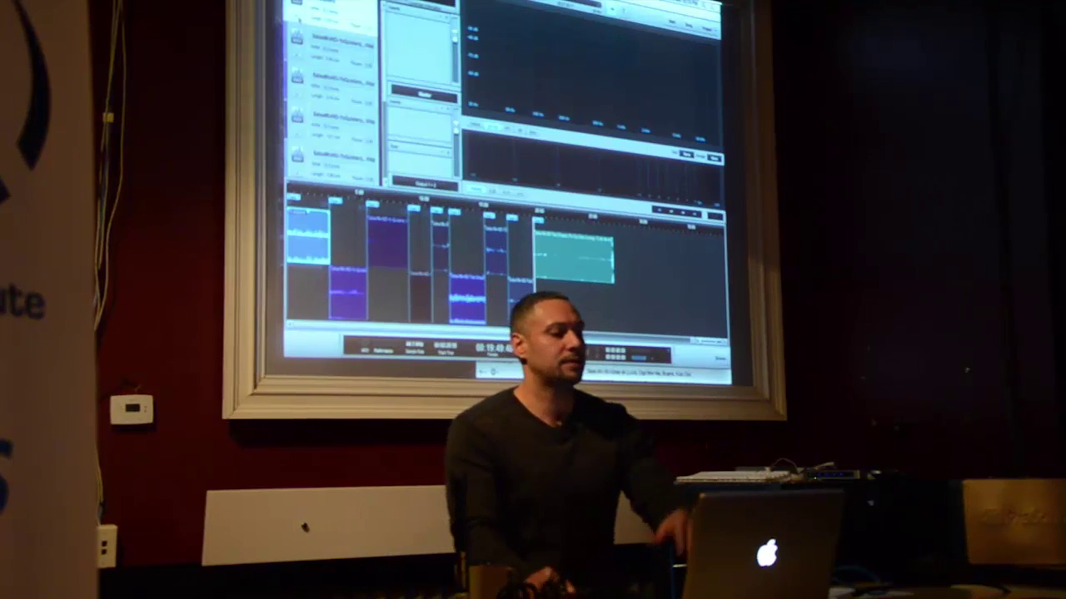
Step: Open the Digital Release dialog listing all nine tracks for 320 kB/s, 44.1 kHz MP3 export
{"action": "left_click", "coordinate": [344, 97]}
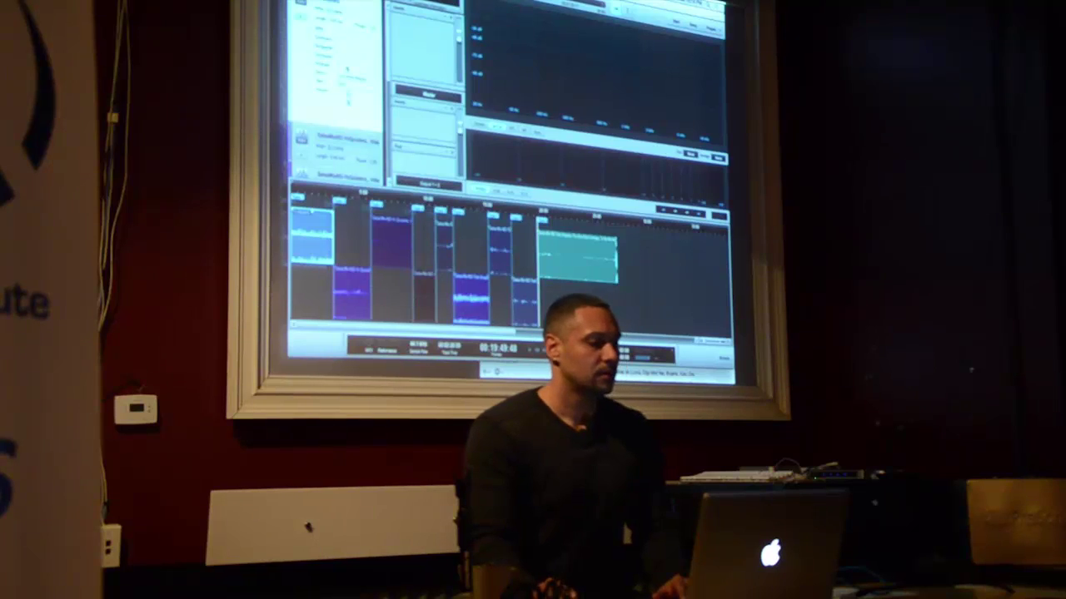
{"action": "left_click", "coordinate": [300, 16]}
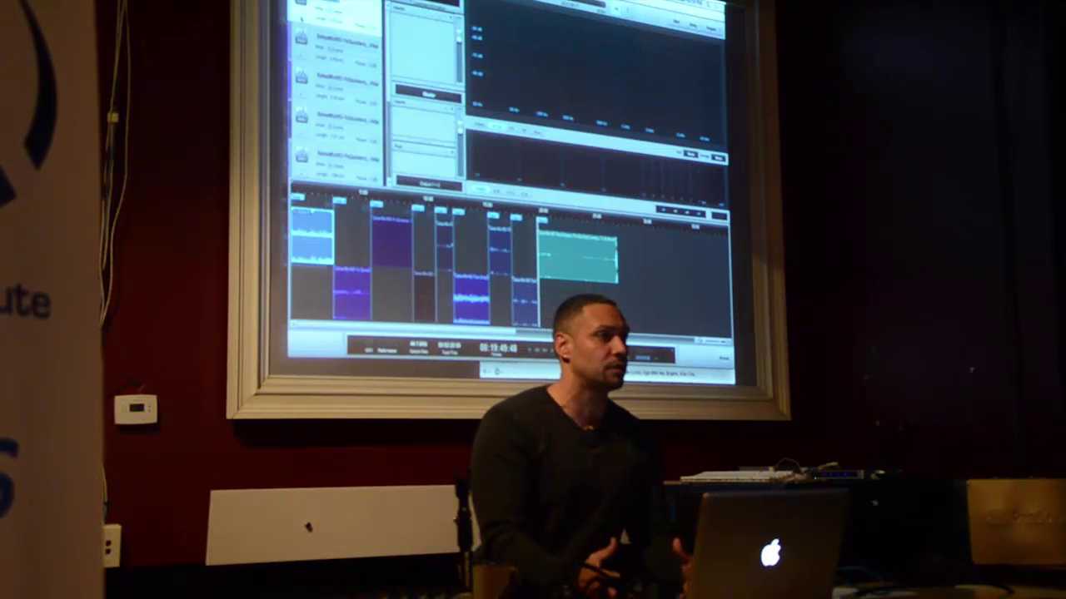
{"action": "left_click", "coordinate": [300, 17]}
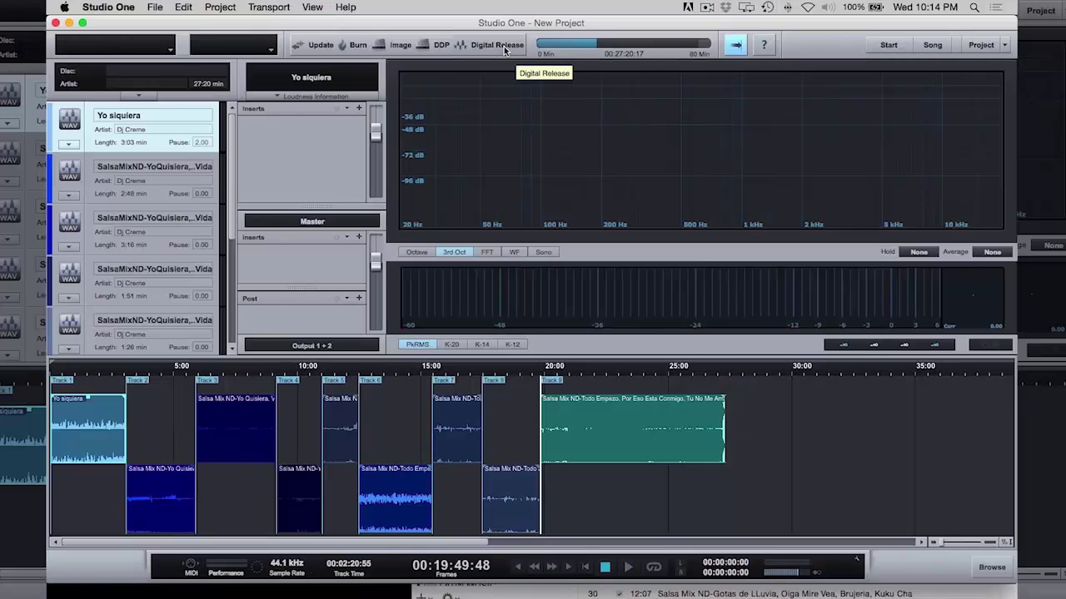
{"action": "left_click", "coordinate": [503, 47]}
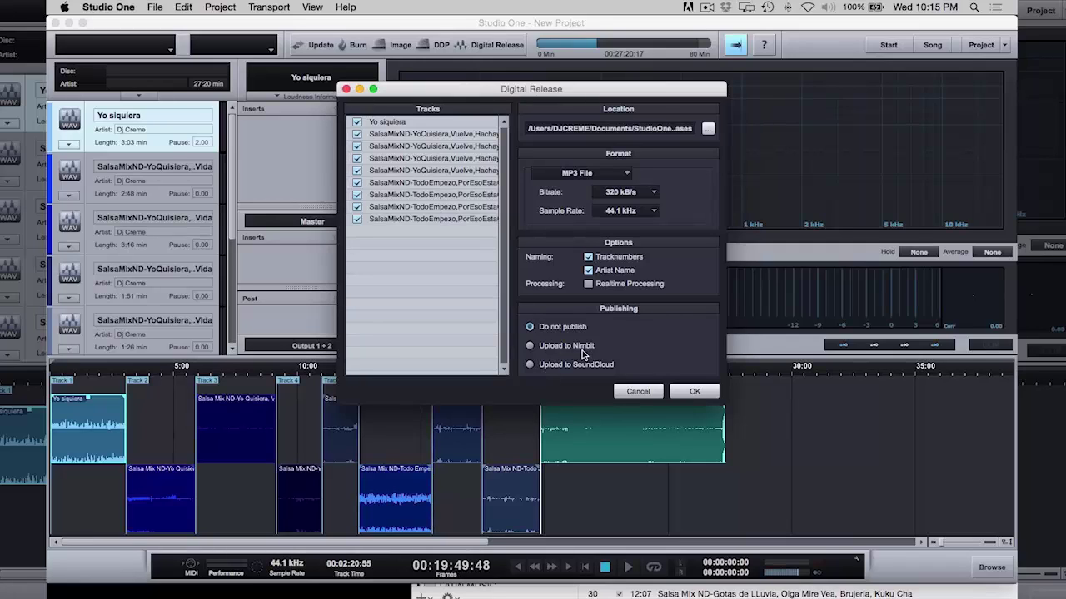
Step: Cancel the Digital Release dialog without exporting, keeping the nine split tracks unchanged
{"action": "left_click", "coordinate": [637, 391]}
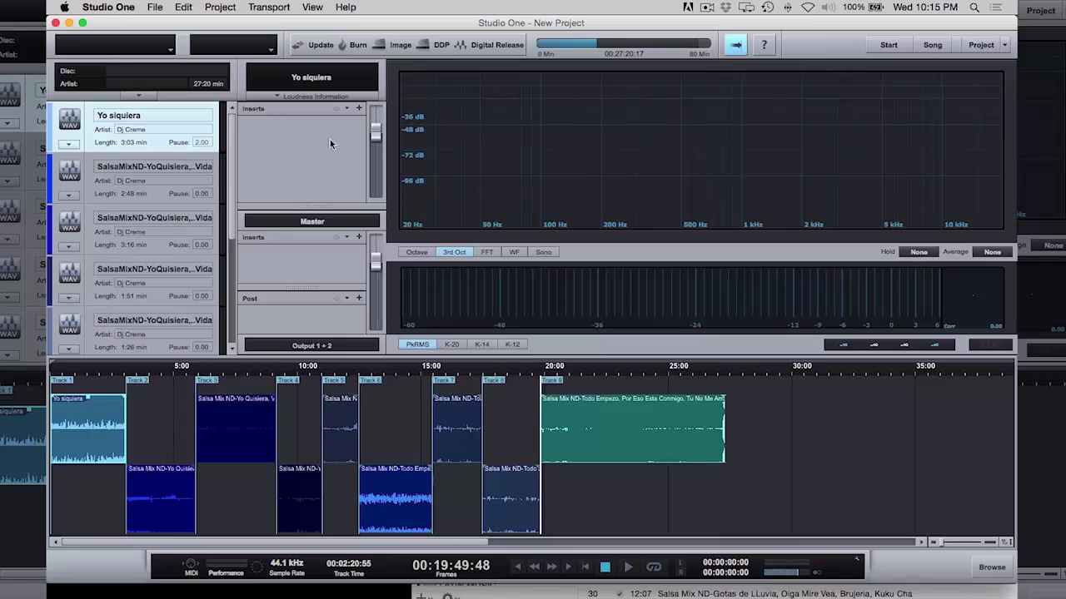
{"action": "left_click", "coordinate": [992, 567]}
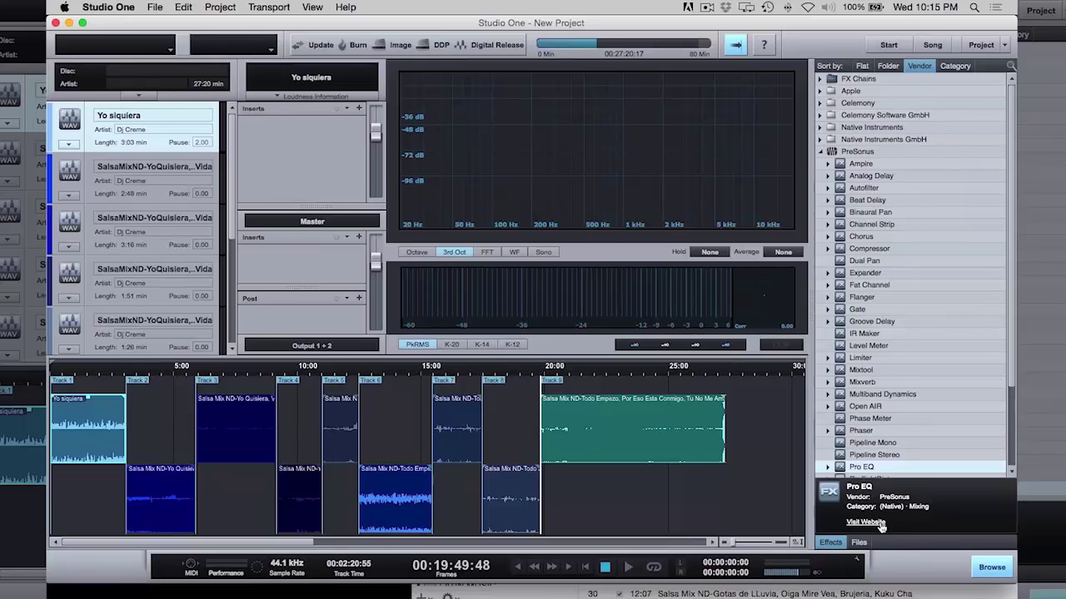
{"action": "left_click", "coordinate": [1003, 568]}
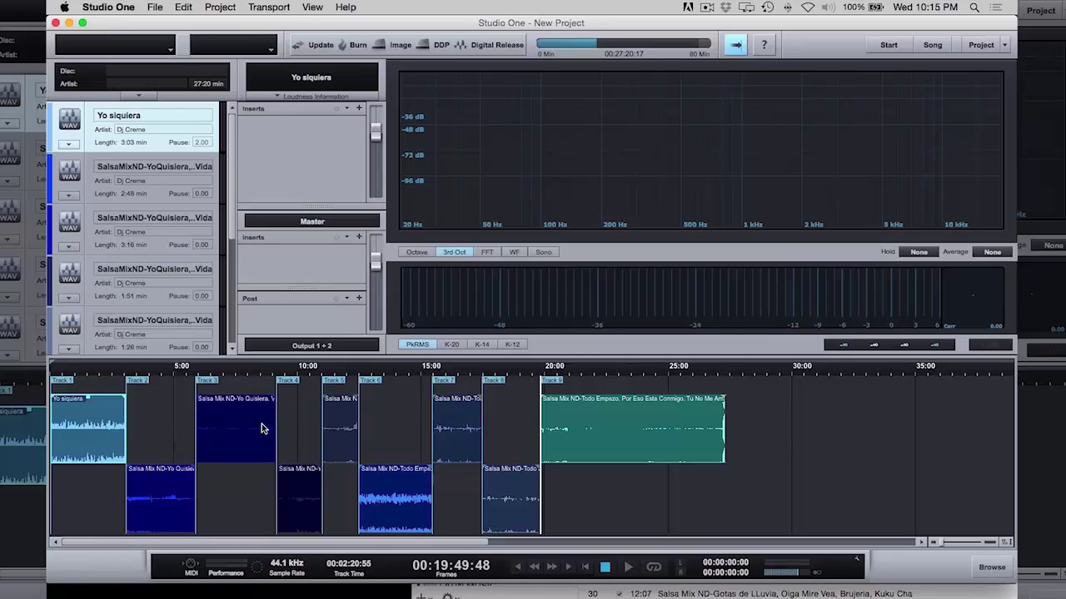
{"action": "left_click", "coordinate": [123, 376]}
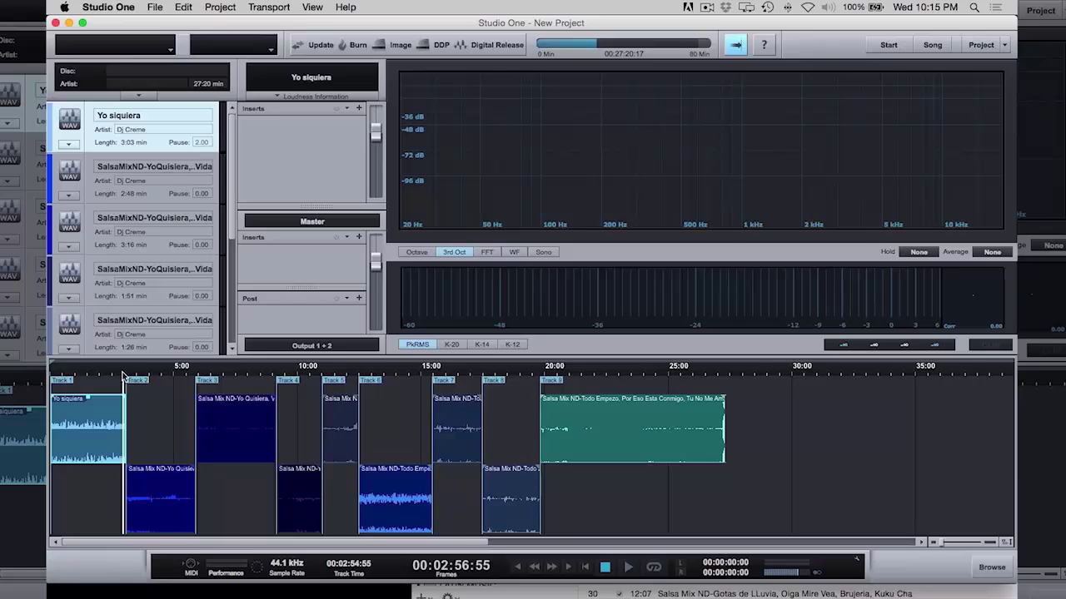
{"action": "key", "text": "e"}
{"action": "key", "text": "e"}
{"action": "key", "text": "e"}
{"action": "key", "text": "e"}
{"action": "key", "text": "e"}
{"action": "key", "text": "e"}
{"action": "left_click", "coordinate": [428, 506]}
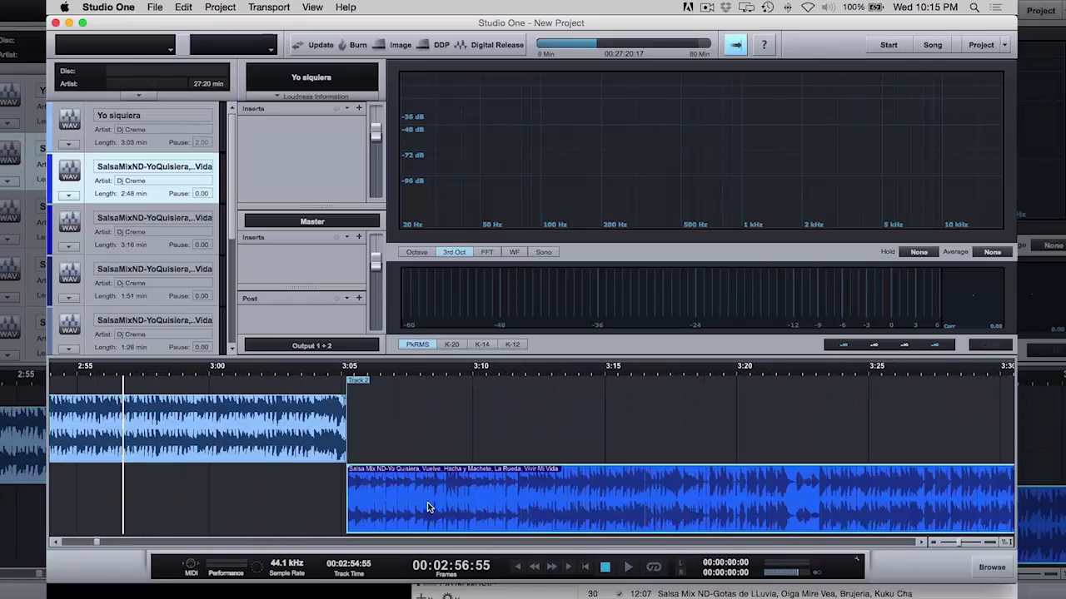
{"action": "mouse_move", "coordinate": [428, 506]}
{"action": "left_mouse_down"}
{"action": "mouse_move", "coordinate": [419, 504]}
{"action": "mouse_move", "coordinate": [429, 506]}
{"action": "left_mouse_up"}
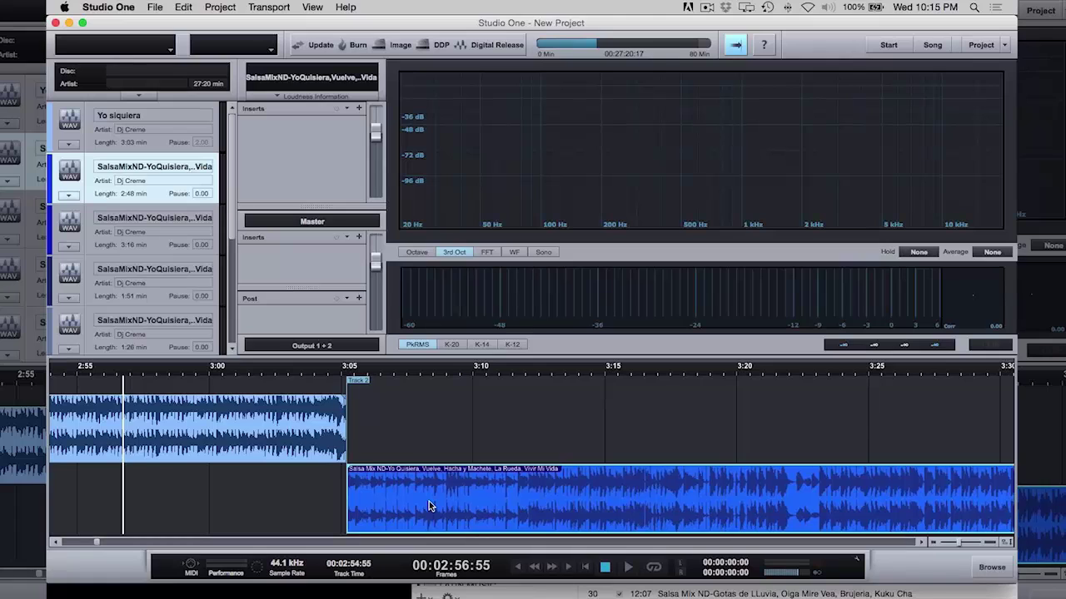
{"action": "key", "text": "w"}
{"action": "key", "text": "w"}
{"action": "key", "text": "w"}
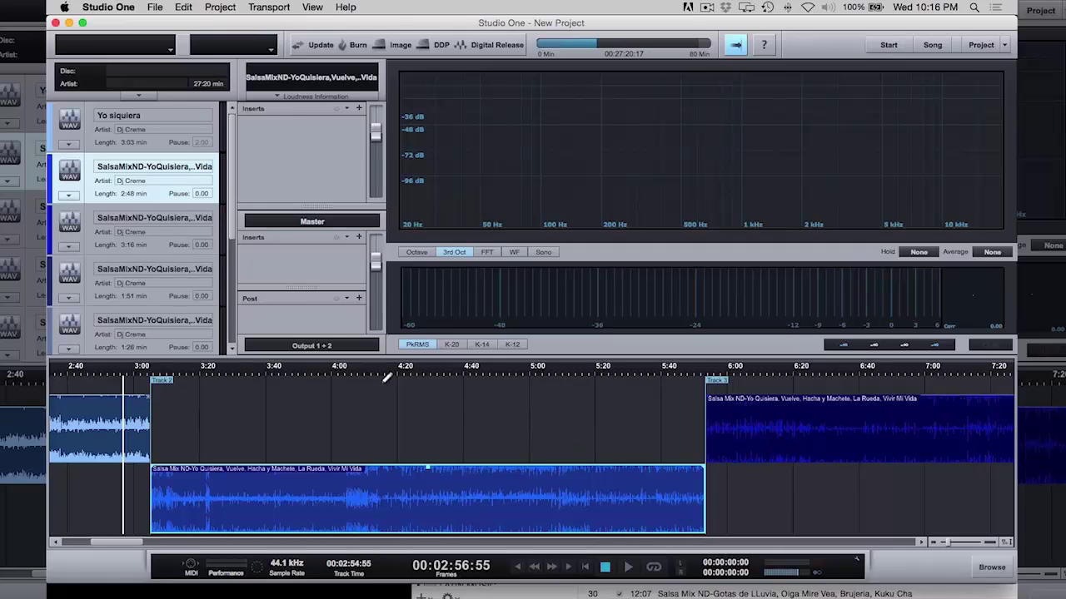
{"action": "left_click", "coordinate": [92, 324]}
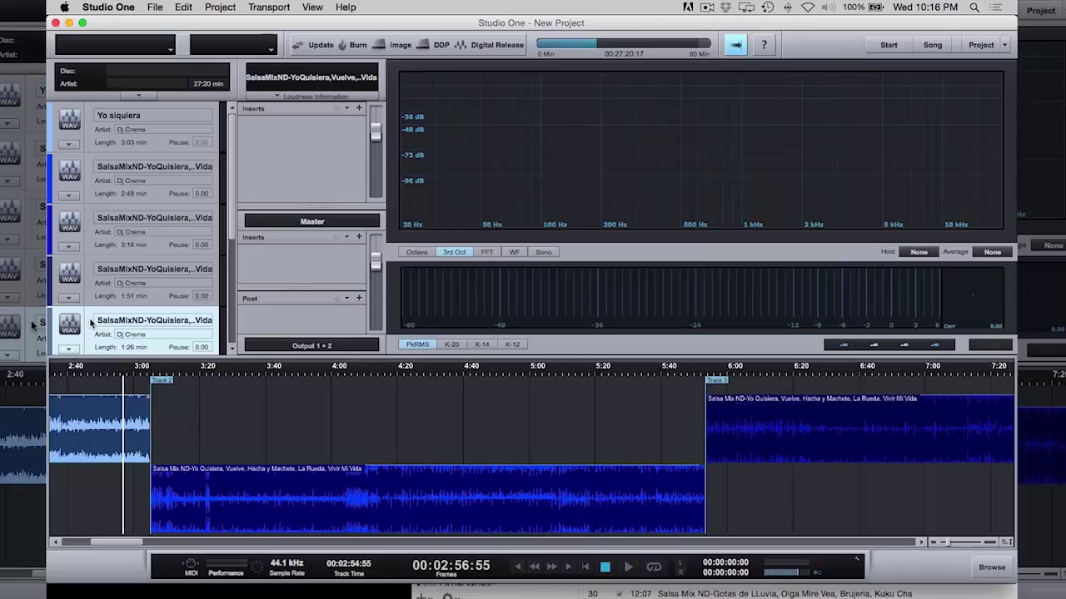
{"action": "left_click_drag", "start_coordinate": [90, 323], "coordinate": [91, 279]}
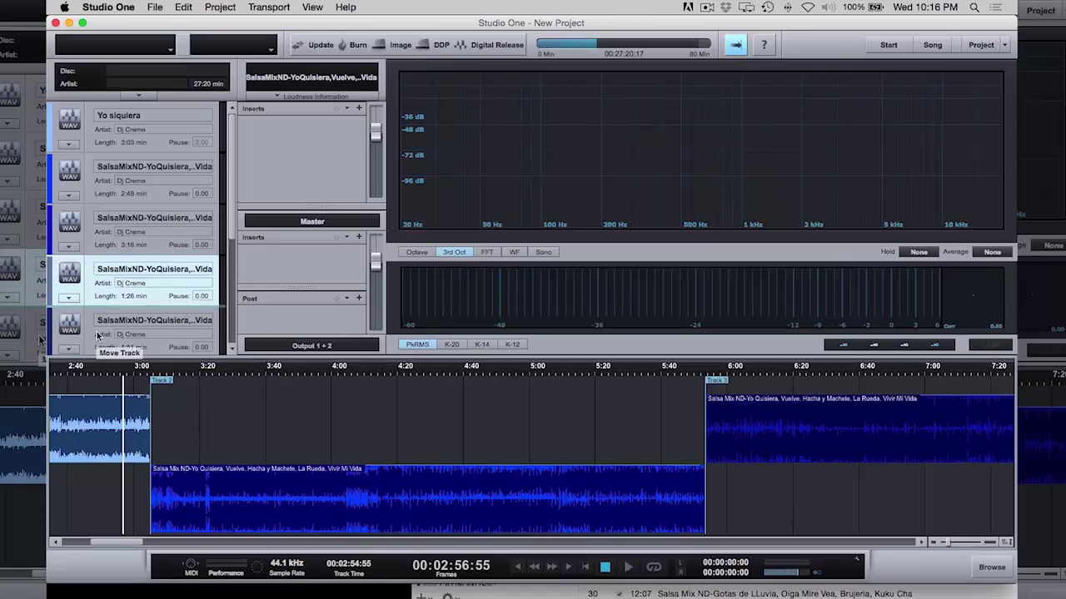
{"action": "left_click_drag", "start_coordinate": [96, 336], "coordinate": [97, 333]}
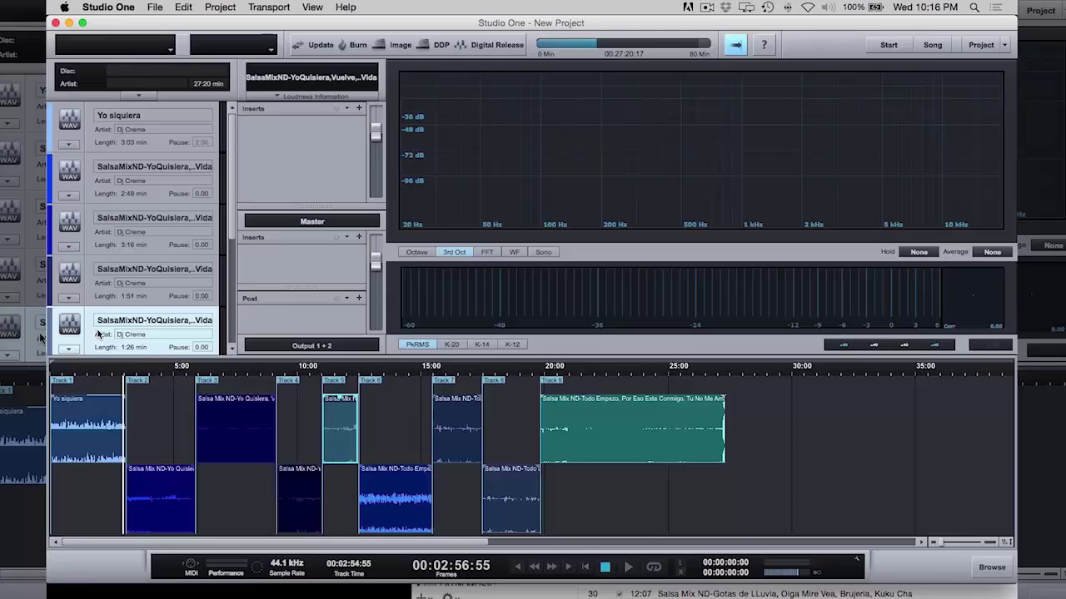